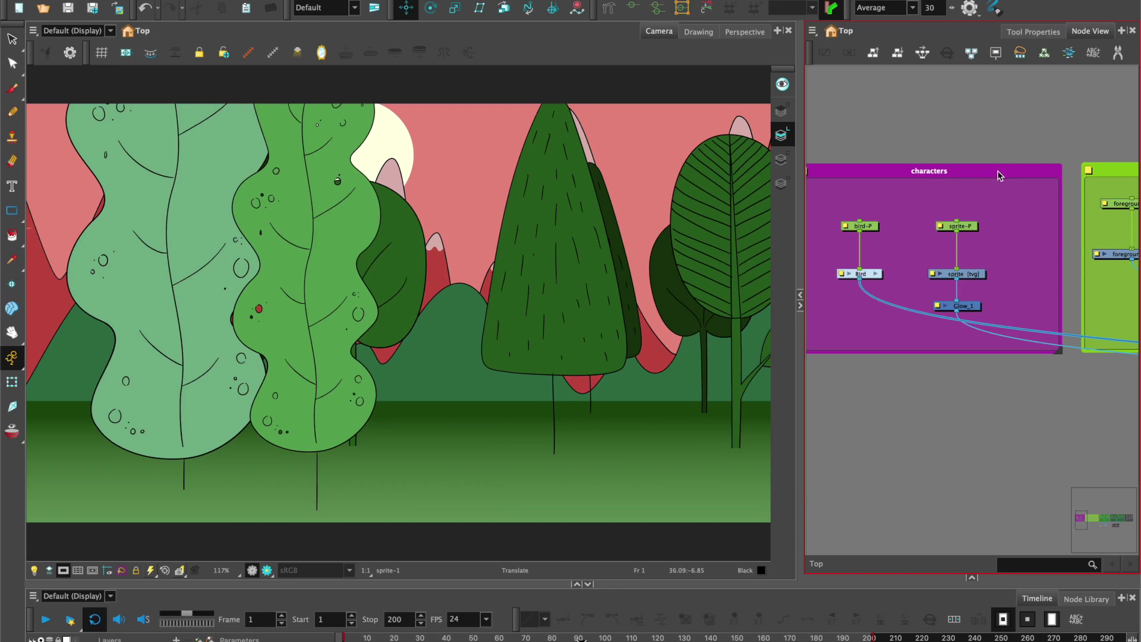
- Play the forest scene, stop it, and switch the camera display to Render View
{"action": "left_click", "coordinate": [44, 620]}
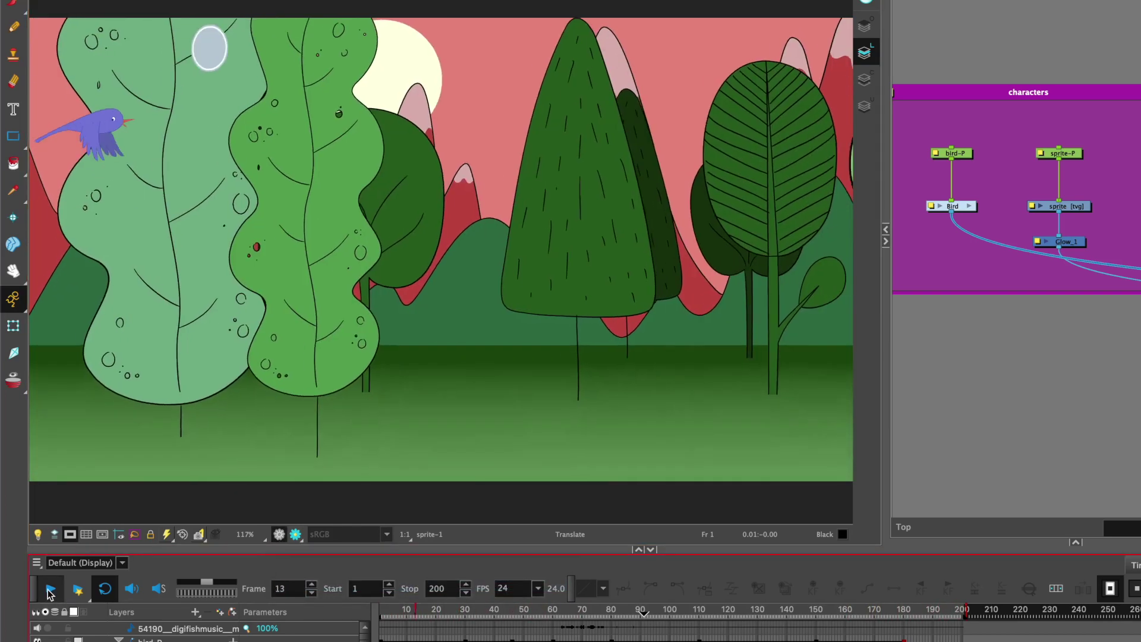
{"action": "left_click", "coordinate": [50, 589]}
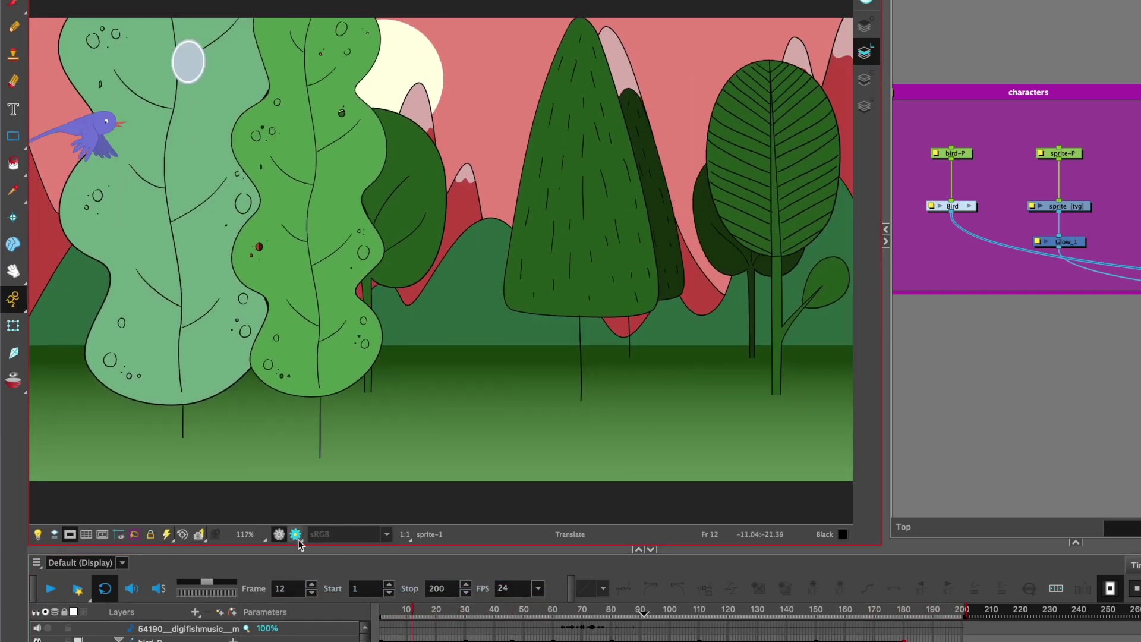
{"action": "left_click", "coordinate": [295, 534]}
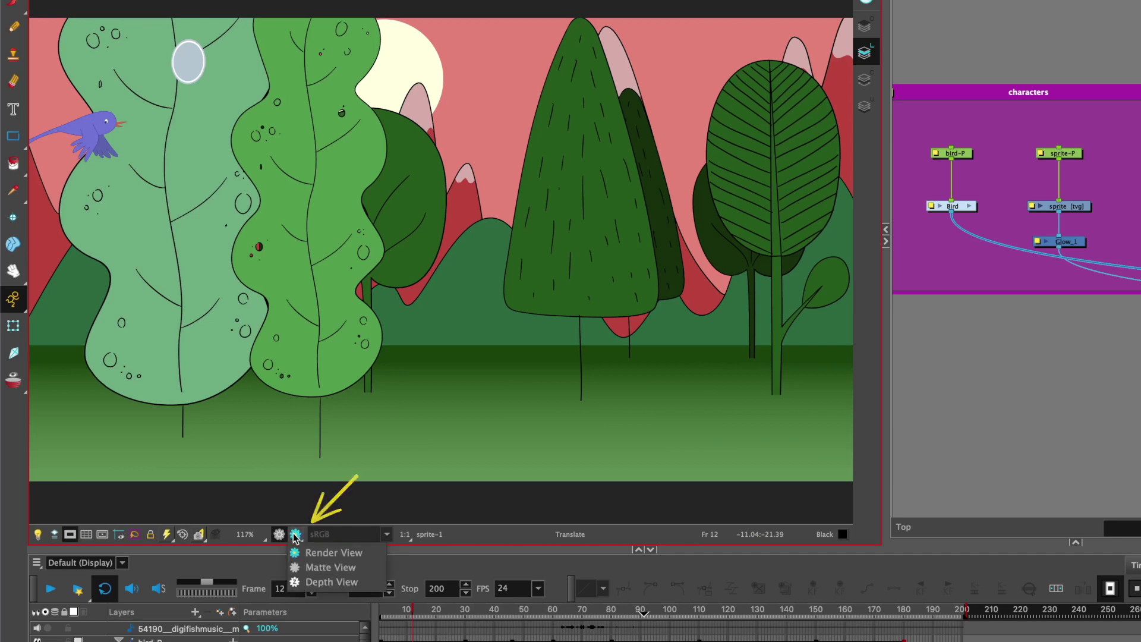
{"action": "left_click", "coordinate": [312, 554]}
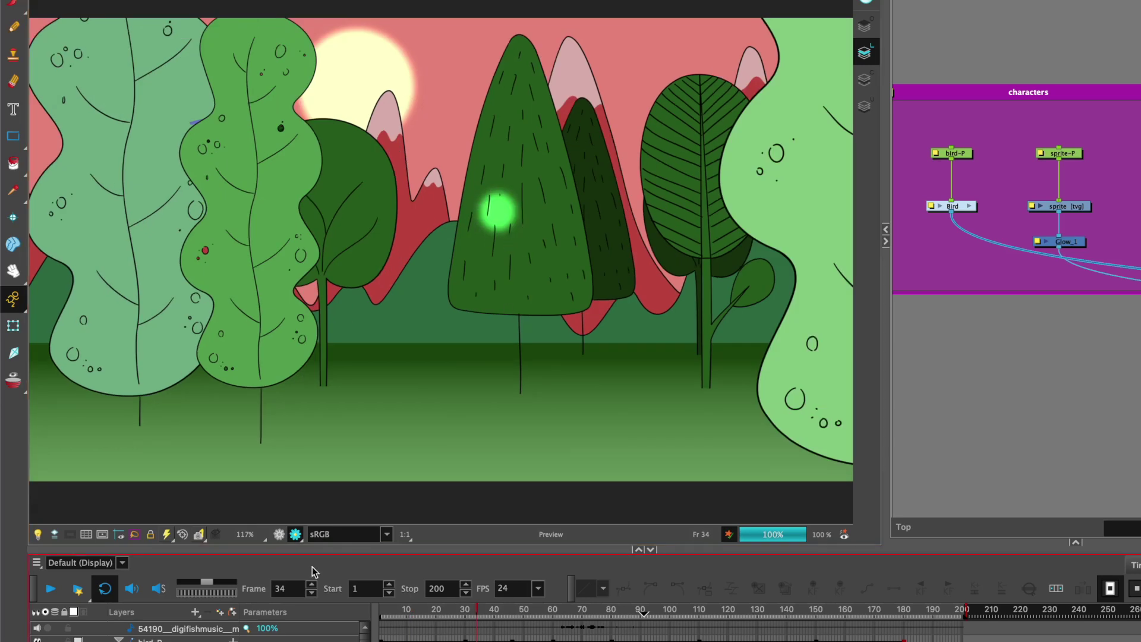
- Compare the OpenGL display with Render View, and play a rendered preview of the scene
{"action": "left_click", "coordinate": [279, 535]}
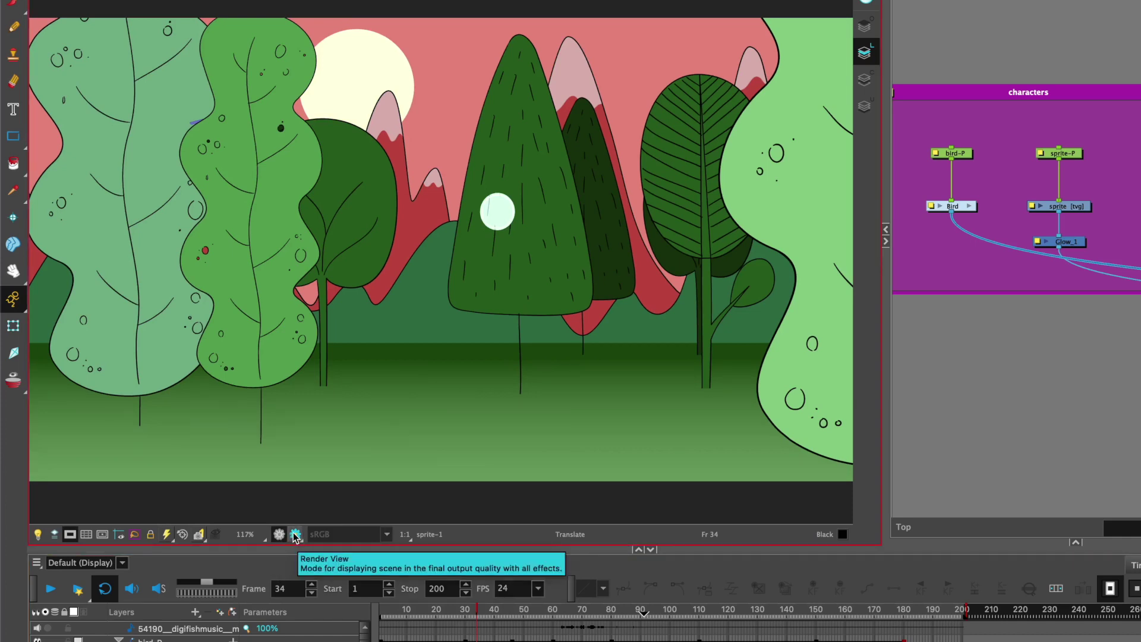
{"action": "left_click", "coordinate": [295, 535]}
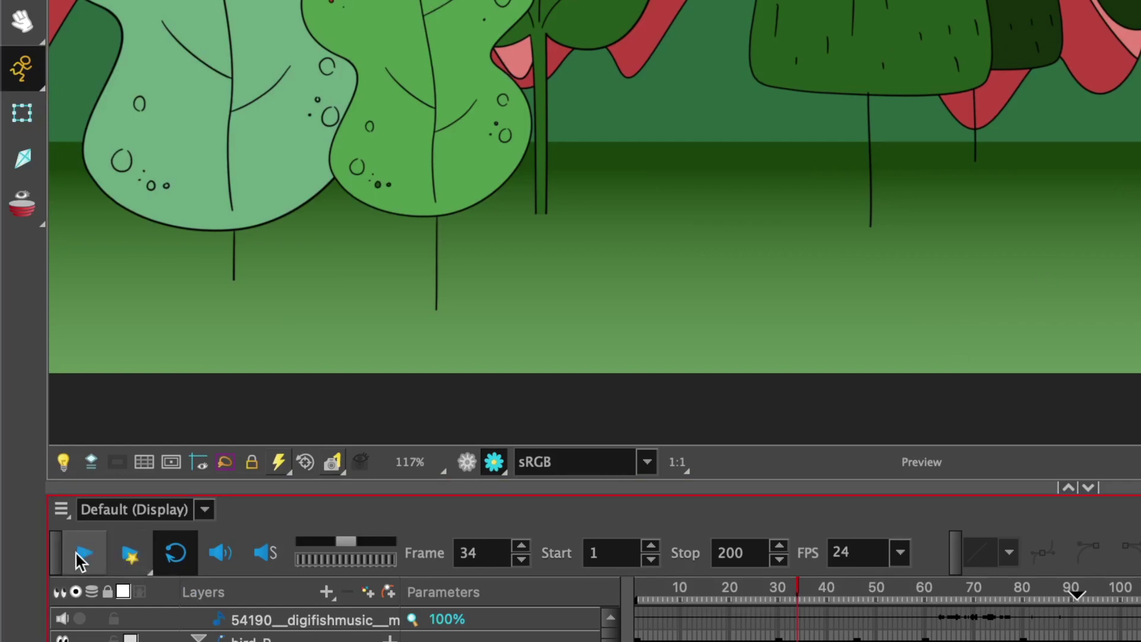
{"action": "left_click", "coordinate": [131, 558]}
{"action": "left_click", "coordinate": [117, 622]}
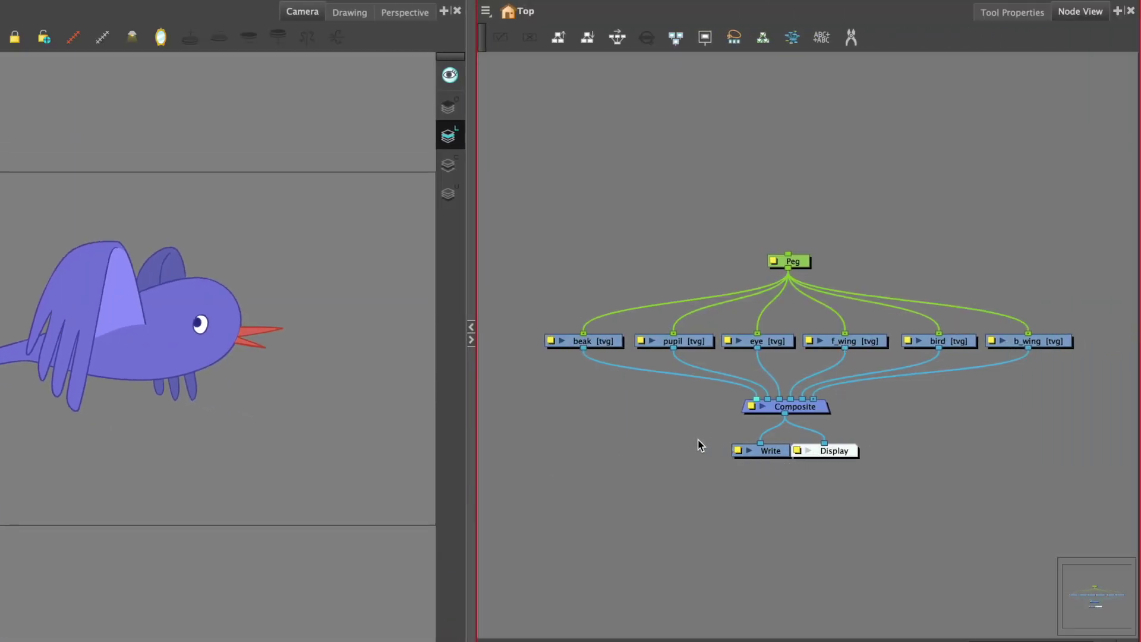
- Move the Write and Display nodes further down and disconnect both from the Composite node
{"action": "left_click_drag", "start_coordinate": [698, 439], "coordinate": [837, 484]}
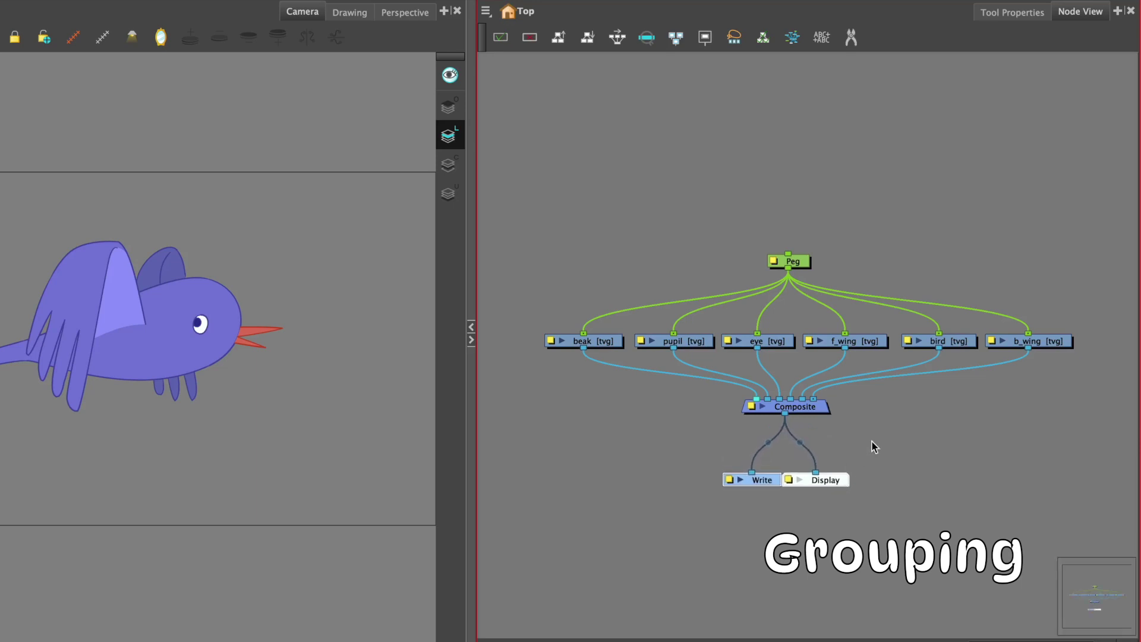
{"action": "left_click", "coordinate": [872, 441]}
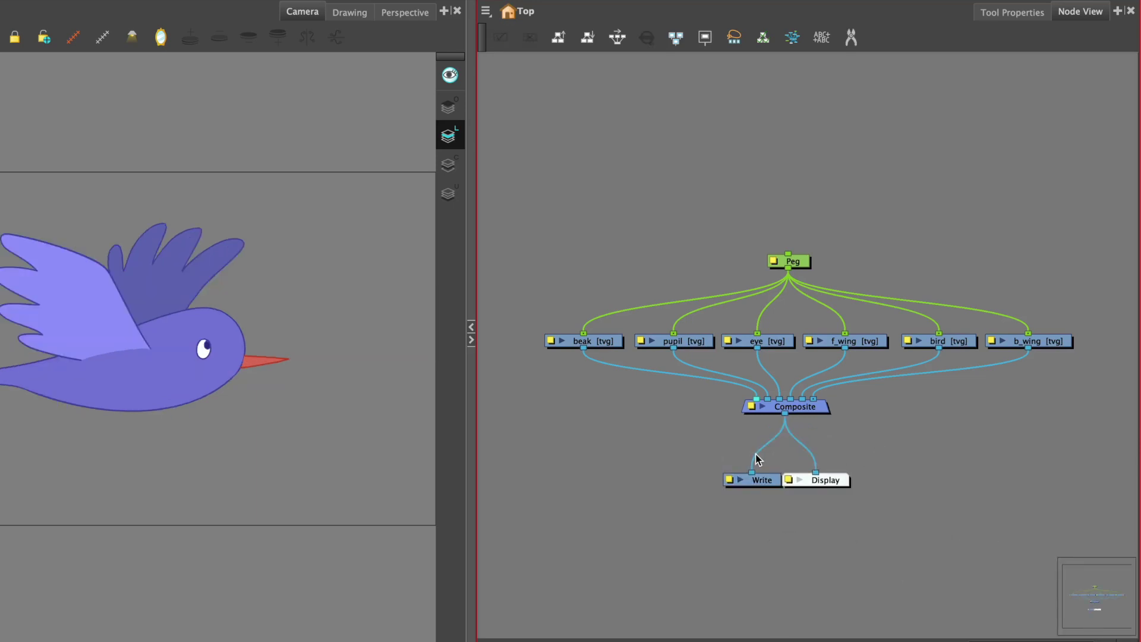
{"action": "left_click_drag", "start_coordinate": [755, 455], "coordinate": [787, 418]}
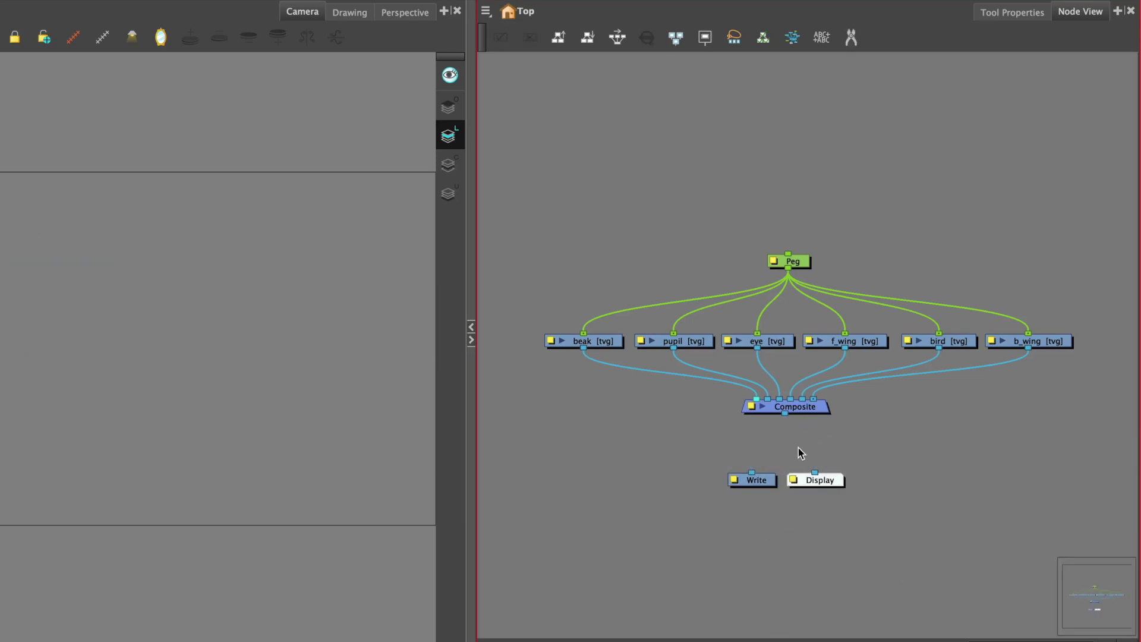
{"action": "left_click", "coordinate": [121, 304]}
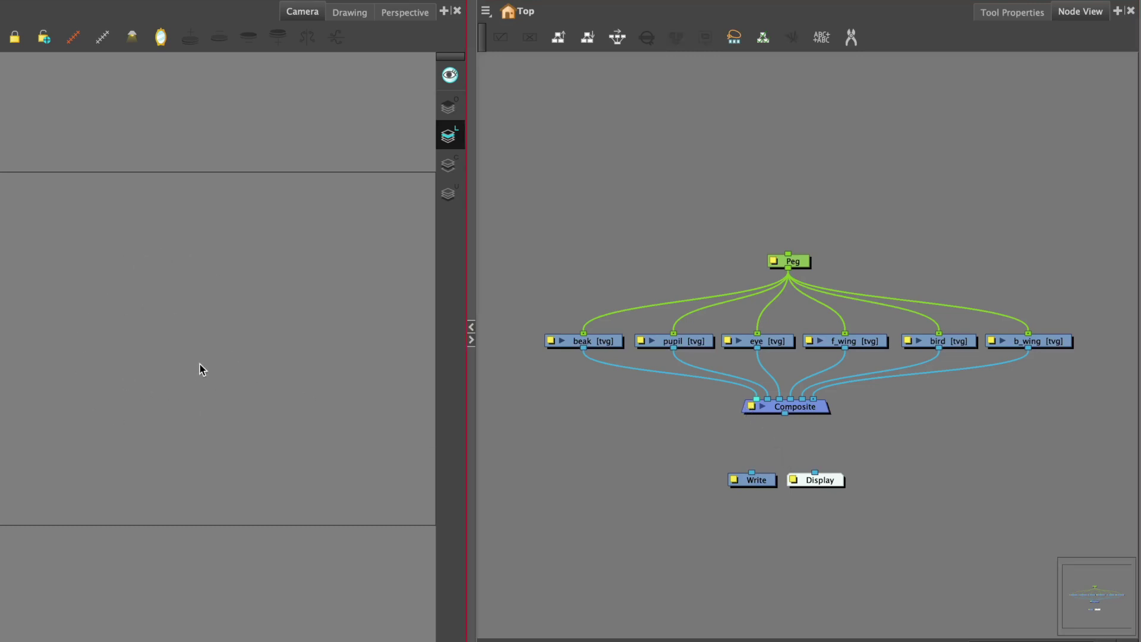
{"action": "left_click", "coordinate": [702, 429]}
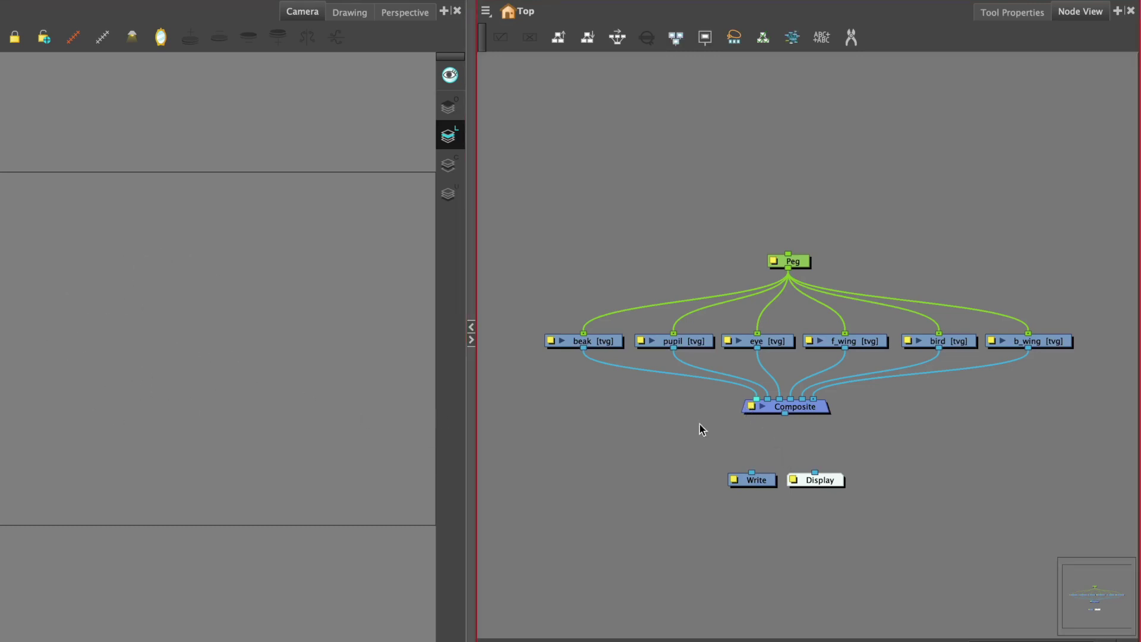
{"action": "left_click_drag", "start_coordinate": [785, 414], "coordinate": [819, 438]}
- Group the bird's Peg, its six drawing nodes and the Composite into a single group node
{"action": "left_click_drag", "start_coordinate": [526, 182], "coordinate": [768, 385]}
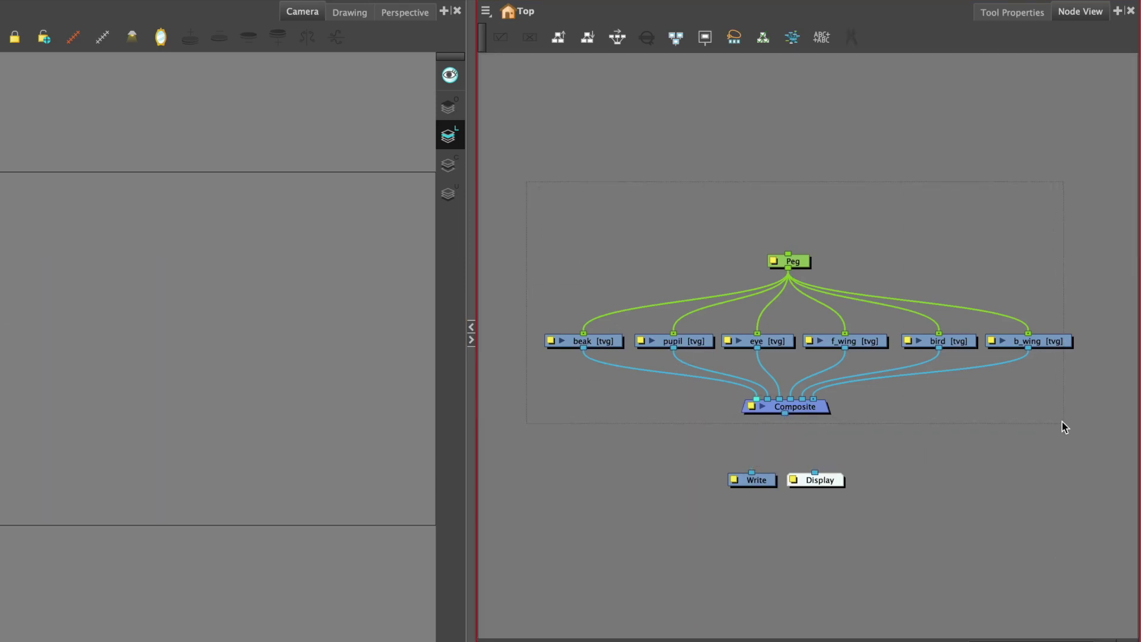
{"action": "left_click_drag", "start_coordinate": [1064, 426], "coordinate": [1064, 428]}
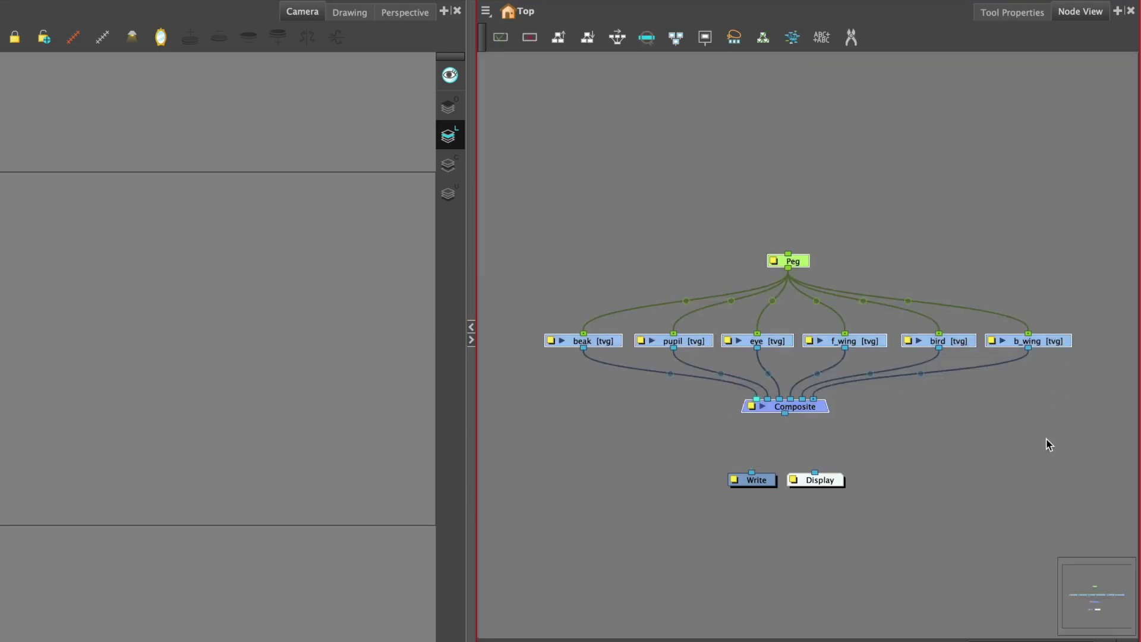
{"action": "left_click", "coordinate": [485, 12]}
{"action": "mouse_move", "coordinate": [495, 72]}
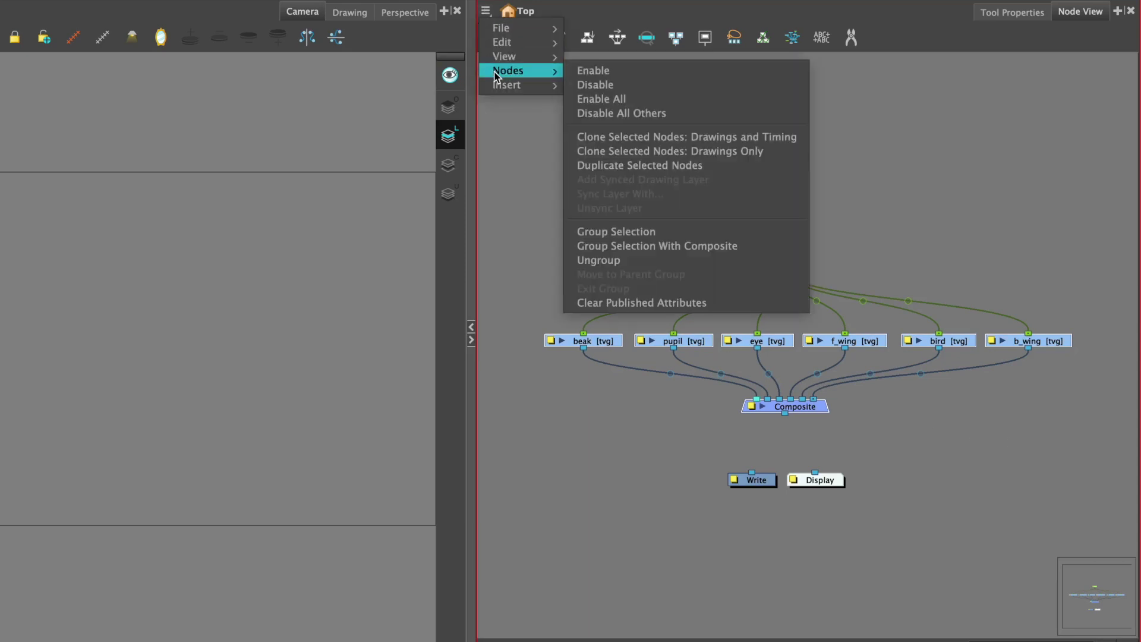
{"action": "left_click", "coordinate": [619, 233]}
{"action": "scroll", "coordinate": [816, 377], "scroll_direction": "up", "scroll_amount": 3}
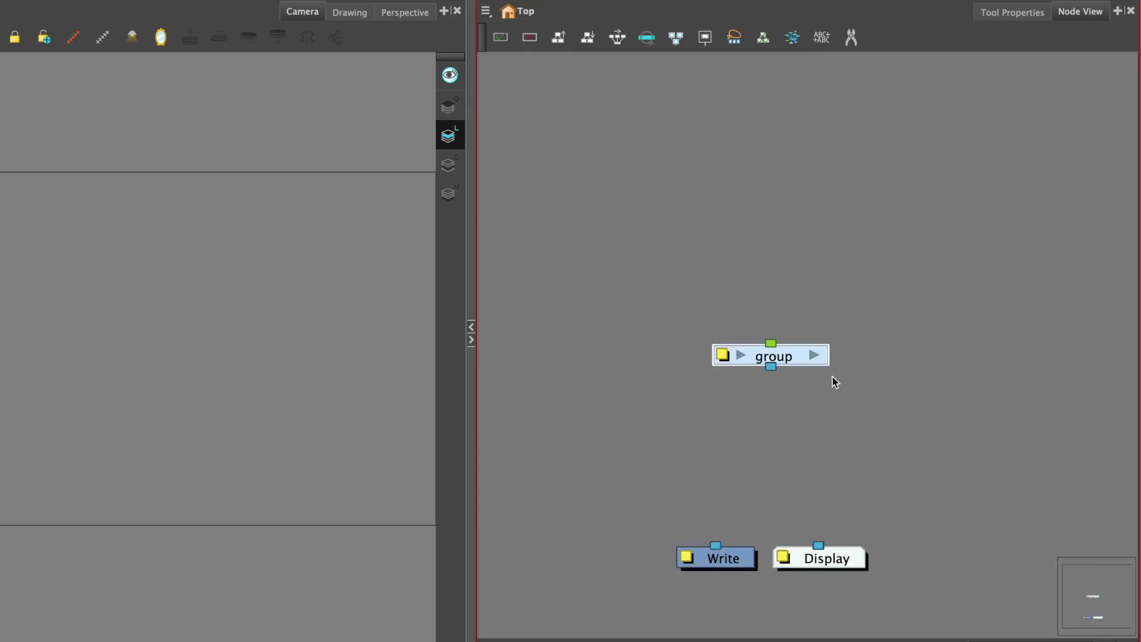
{"action": "left_click_drag", "start_coordinate": [810, 416], "coordinate": [833, 359]}
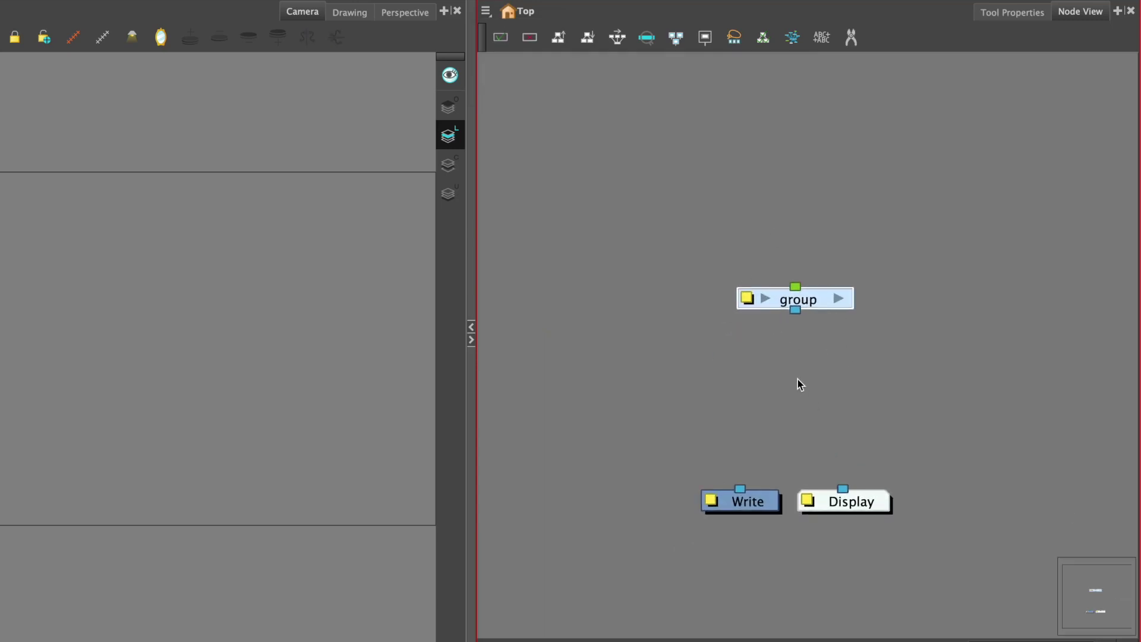
- Copy the group node and enable the right to modify the Harmony library folder
{"action": "key", "text": "super+c"}
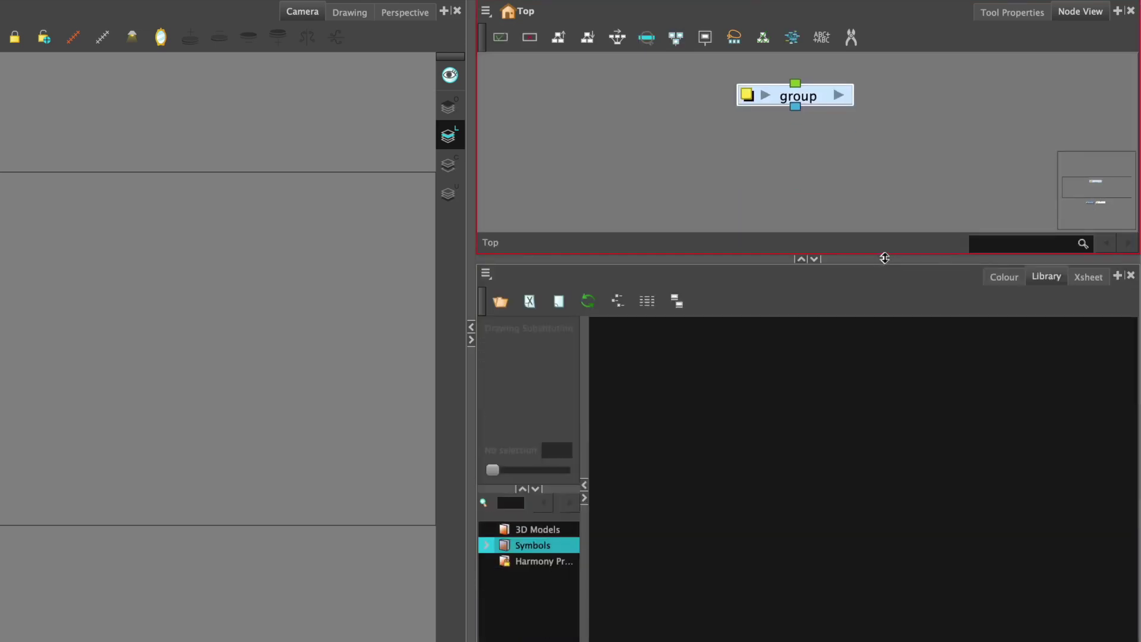
{"action": "left_click", "coordinate": [534, 561]}
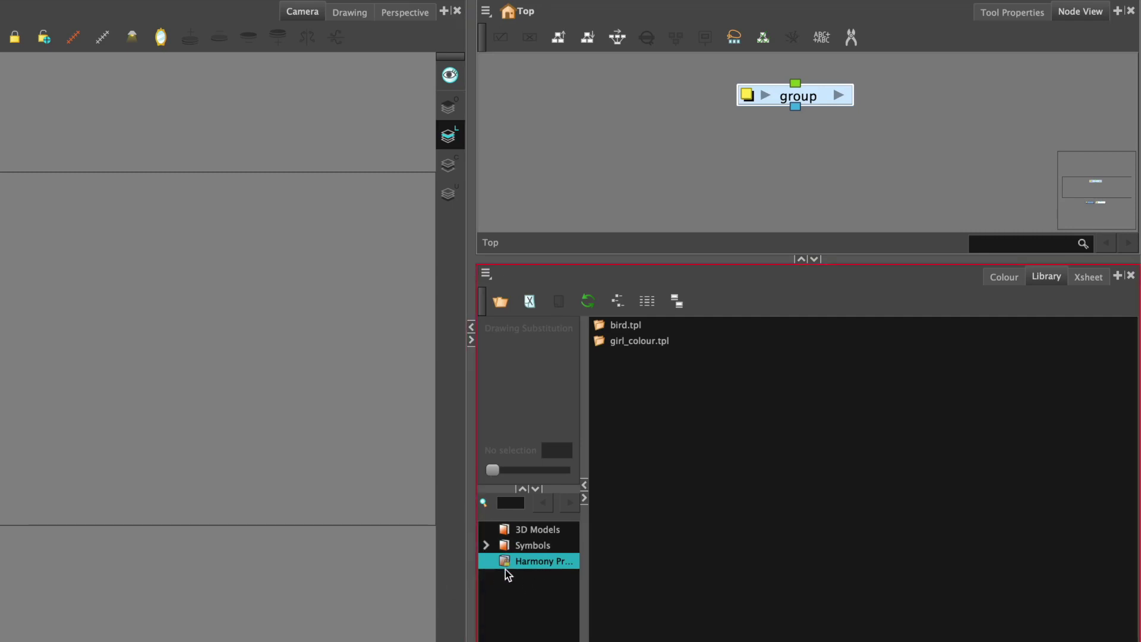
{"action": "right_click", "coordinate": [515, 564]}
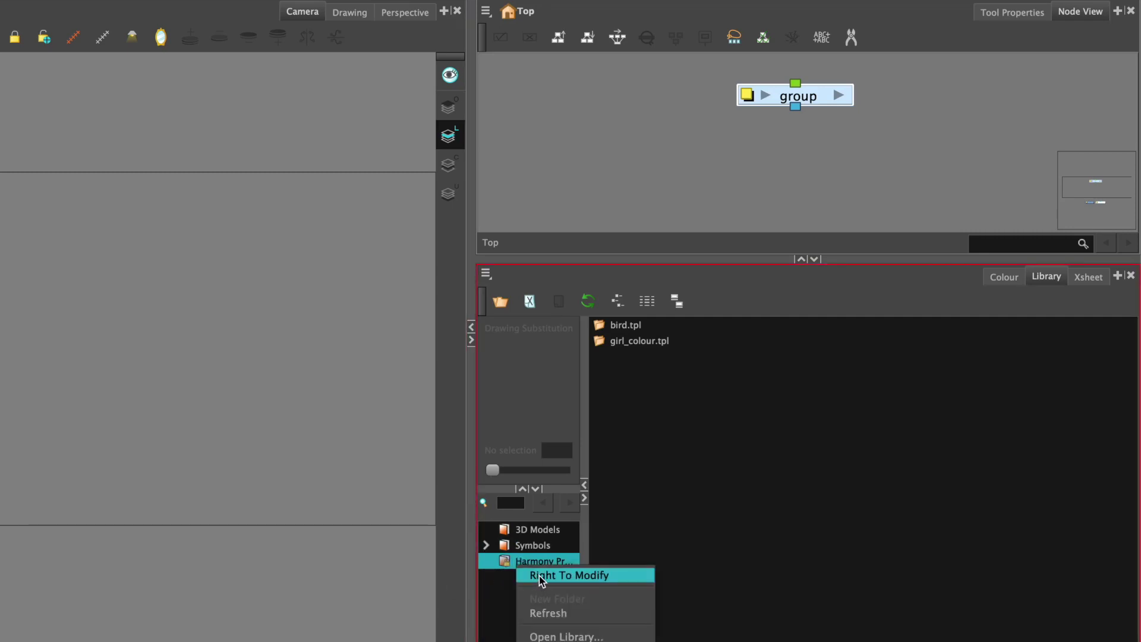
{"action": "left_click", "coordinate": [542, 575]}
- Paste the group into the library as a template, keeping the name group.tpl
{"action": "left_click", "coordinate": [642, 338]}
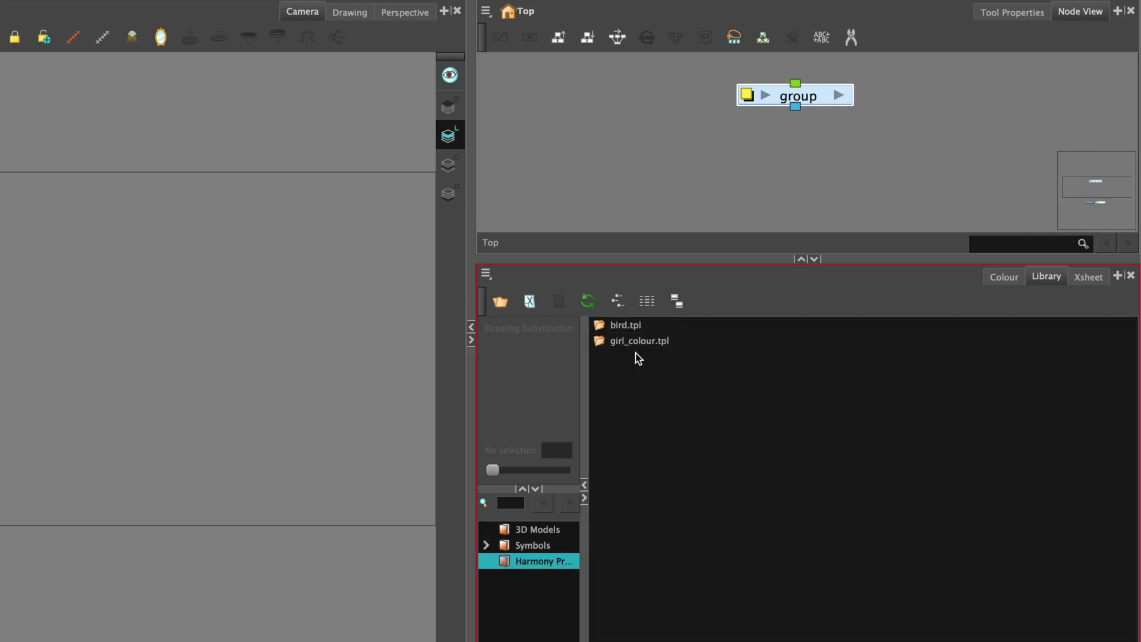
{"action": "key", "text": "super+v"}
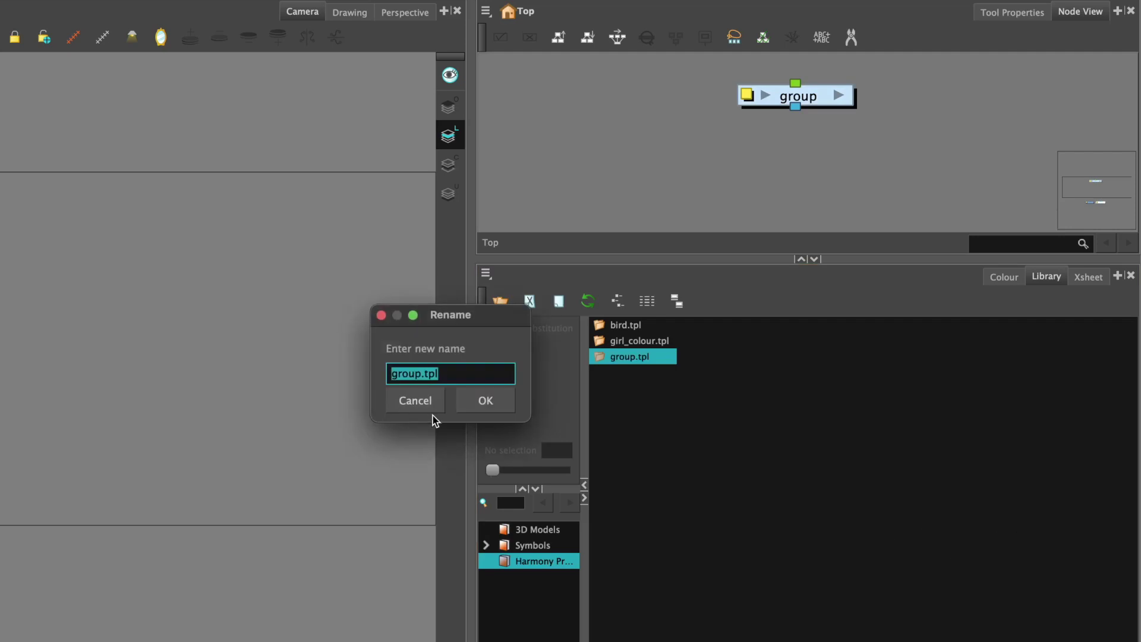
{"action": "left_click_drag", "start_coordinate": [423, 373], "coordinate": [387, 368]}
{"action": "left_click_drag", "start_coordinate": [423, 373], "coordinate": [379, 375]}
{"action": "left_click", "coordinate": [480, 405]}
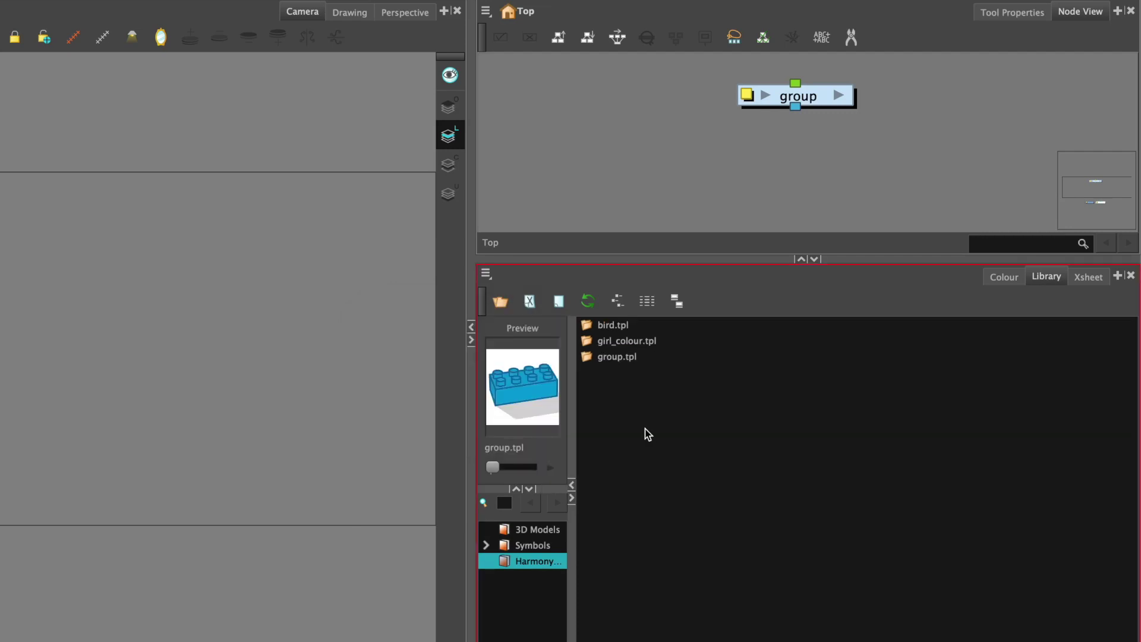
- Import the bird.tpl template from the library into the forest scene
{"action": "left_click", "coordinate": [617, 339]}
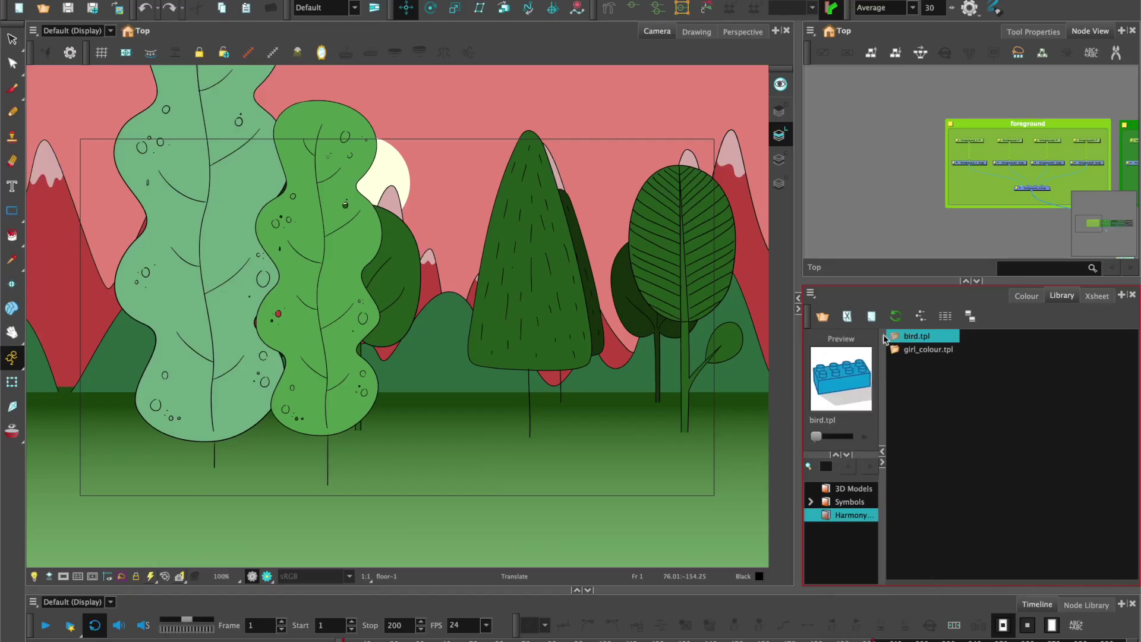
{"action": "left_click_drag", "start_coordinate": [885, 339], "coordinate": [425, 413]}
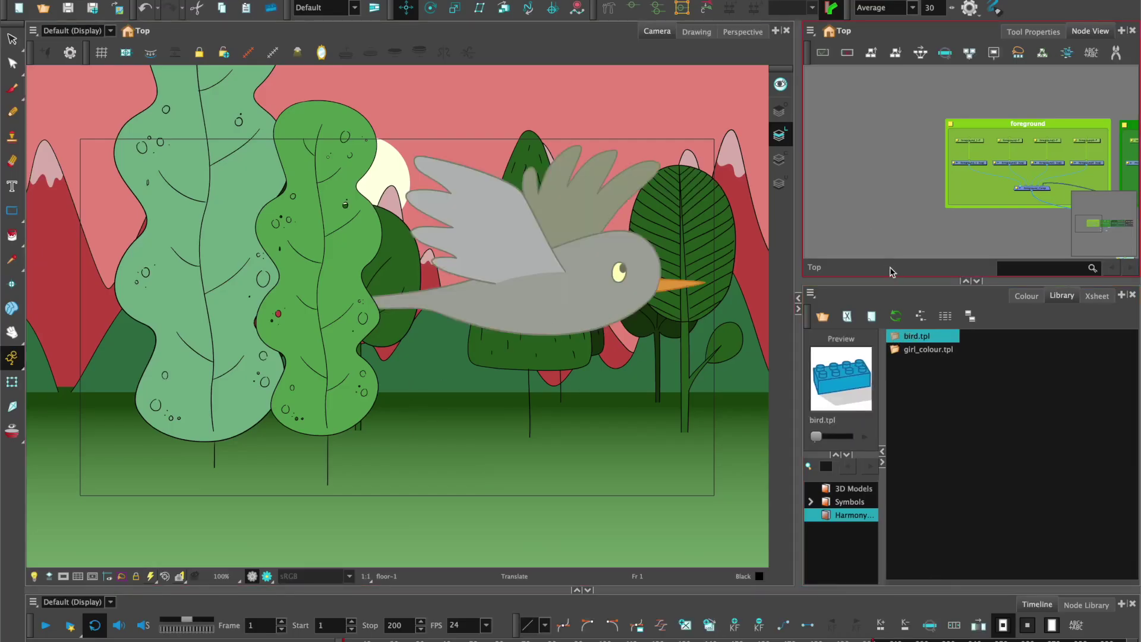
{"action": "left_click_drag", "start_coordinate": [889, 280], "coordinate": [889, 353]}
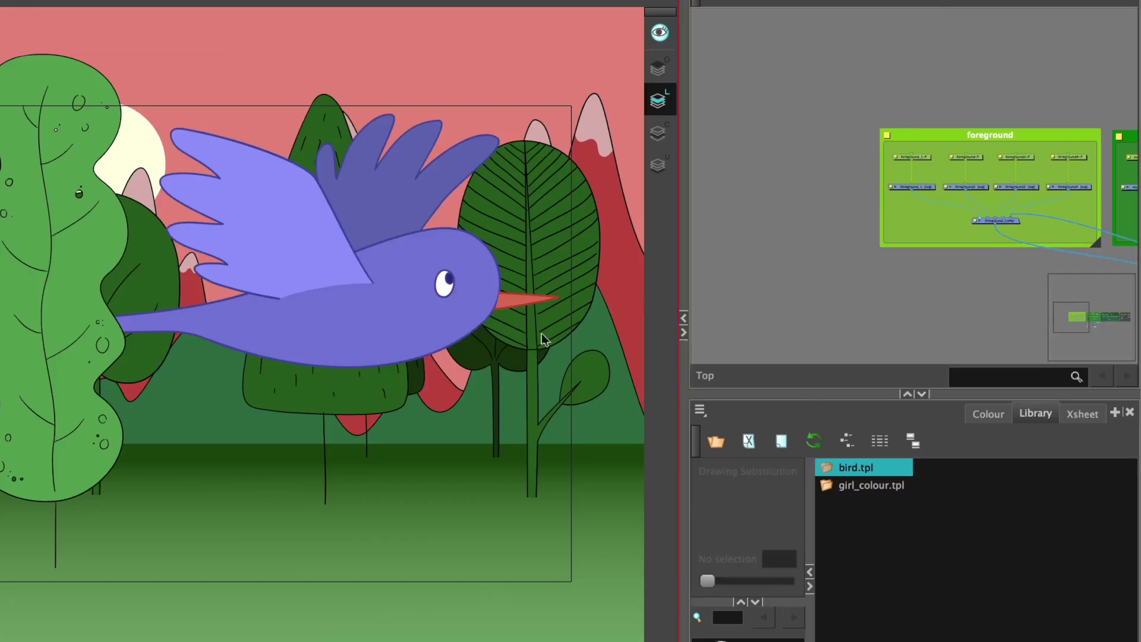
{"action": "left_click_drag", "start_coordinate": [946, 302], "coordinate": [653, 287]}
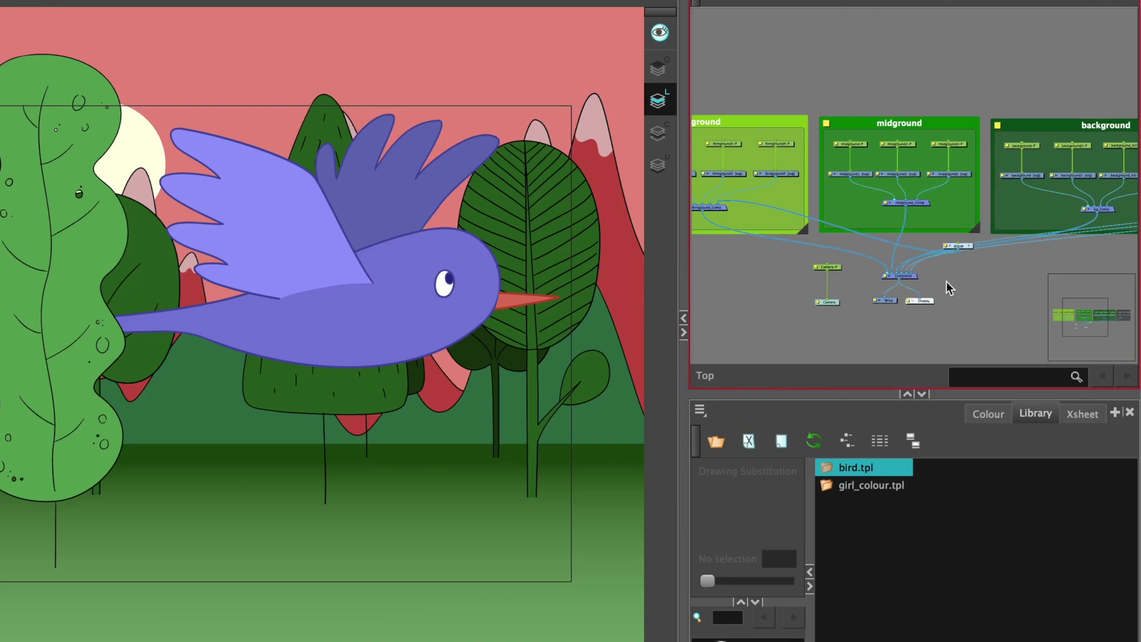
{"action": "left_click_drag", "start_coordinate": [886, 394], "coordinate": [873, 544]}
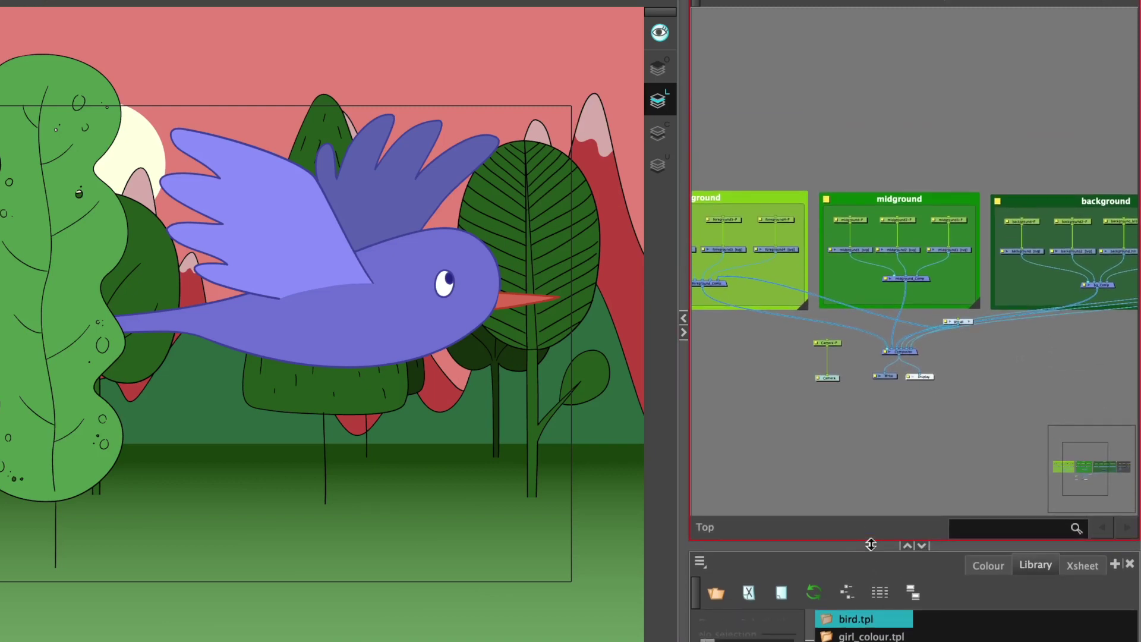
{"action": "scroll", "coordinate": [895, 425], "scroll_direction": "up", "scroll_amount": 4}
- Detach the imported group node from the scene's Composite and move it to the left of the foreground backdrop
{"action": "left_click_drag", "start_coordinate": [1000, 356], "coordinate": [931, 276]}
{"action": "left_click_drag", "start_coordinate": [931, 276], "coordinate": [679, 304]}
{"action": "left_click_drag", "start_coordinate": [789, 345], "coordinate": [1033, 401]}
{"action": "left_click_drag", "start_coordinate": [915, 354], "coordinate": [751, 210]}
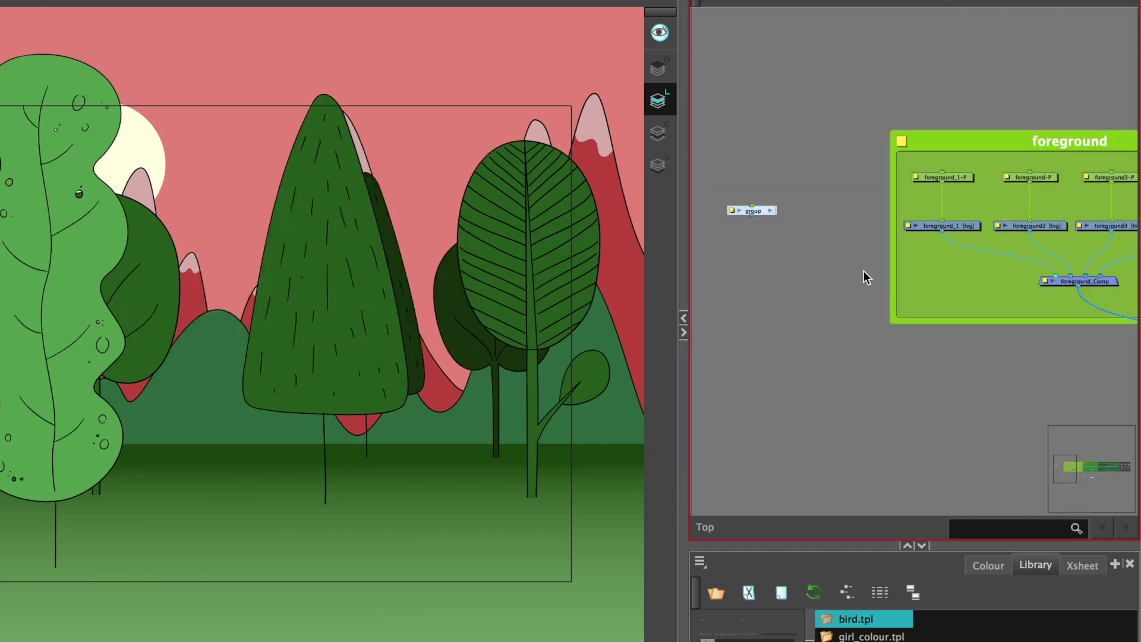
- Connect the group node's output to the leftmost input port of the scene's main Composite
{"action": "key", "text": "1"}
{"action": "key", "text": "1"}
{"action": "left_click_drag", "start_coordinate": [935, 371], "coordinate": [874, 314]}
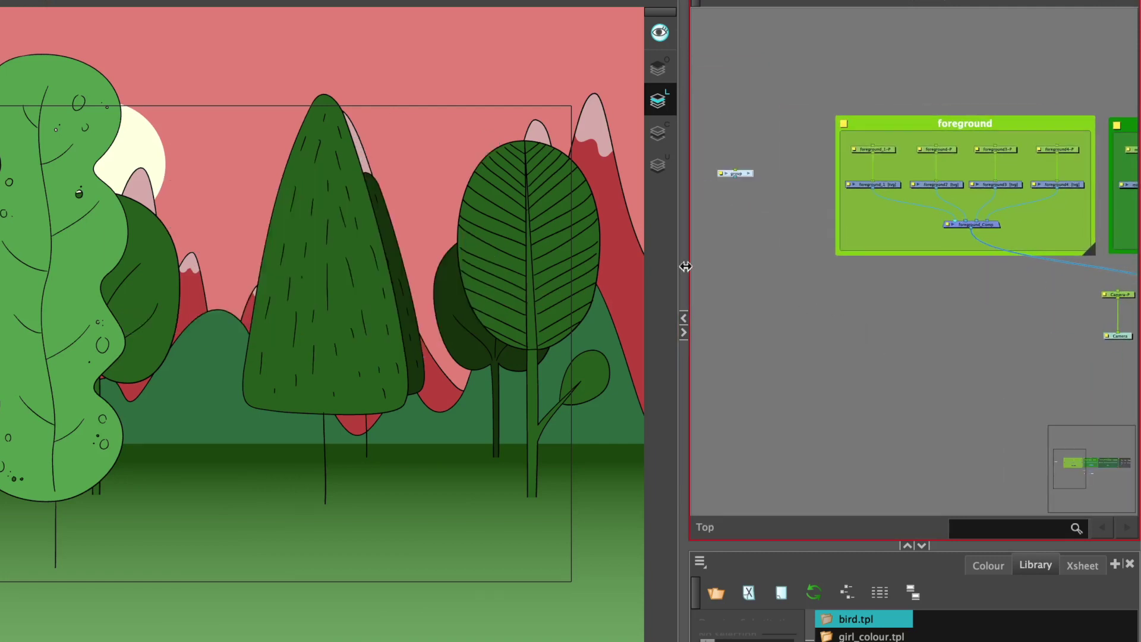
{"action": "left_click_drag", "start_coordinate": [684, 265], "coordinate": [119, 267]}
{"action": "left_click_drag", "start_coordinate": [221, 177], "coordinate": [673, 302]}
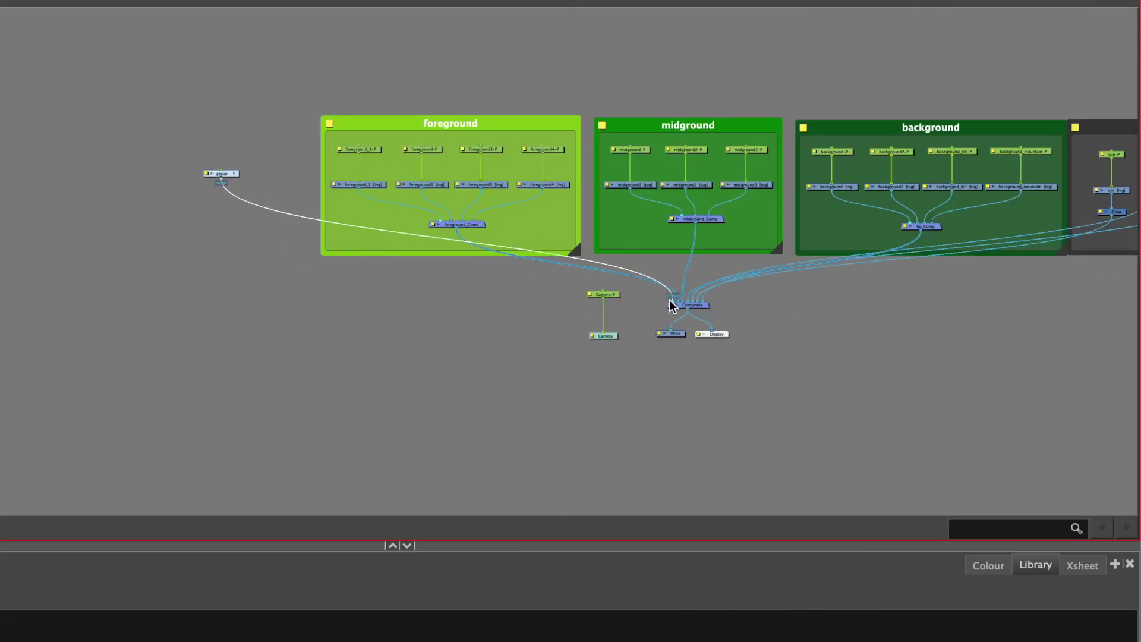
{"action": "key", "text": "grave"}
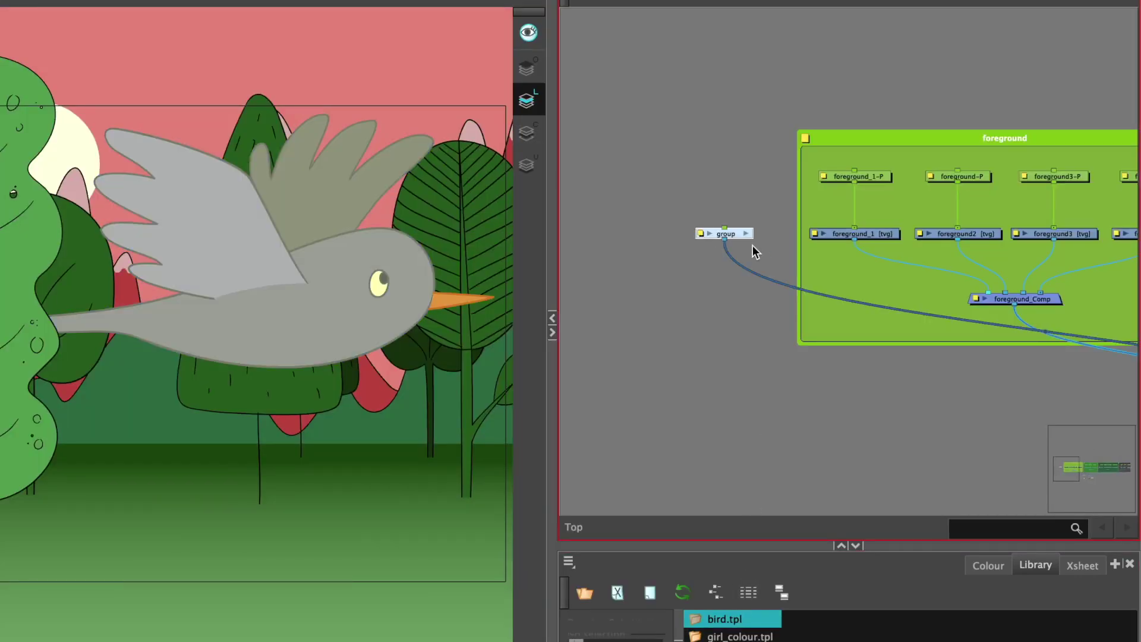
- Rename the imported group node as bird in its layer properties
{"action": "double_click", "coordinate": [699, 234]}
{"action": "left_click_drag", "start_coordinate": [435, 63], "coordinate": [359, 61]}
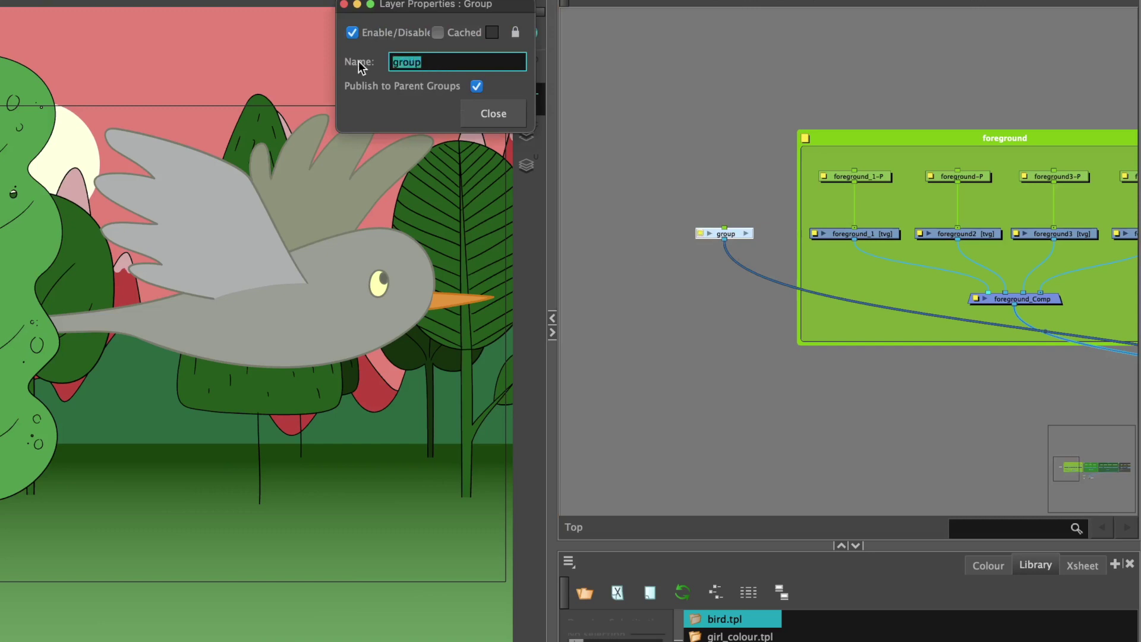
{"action": "type", "text": "bird"}
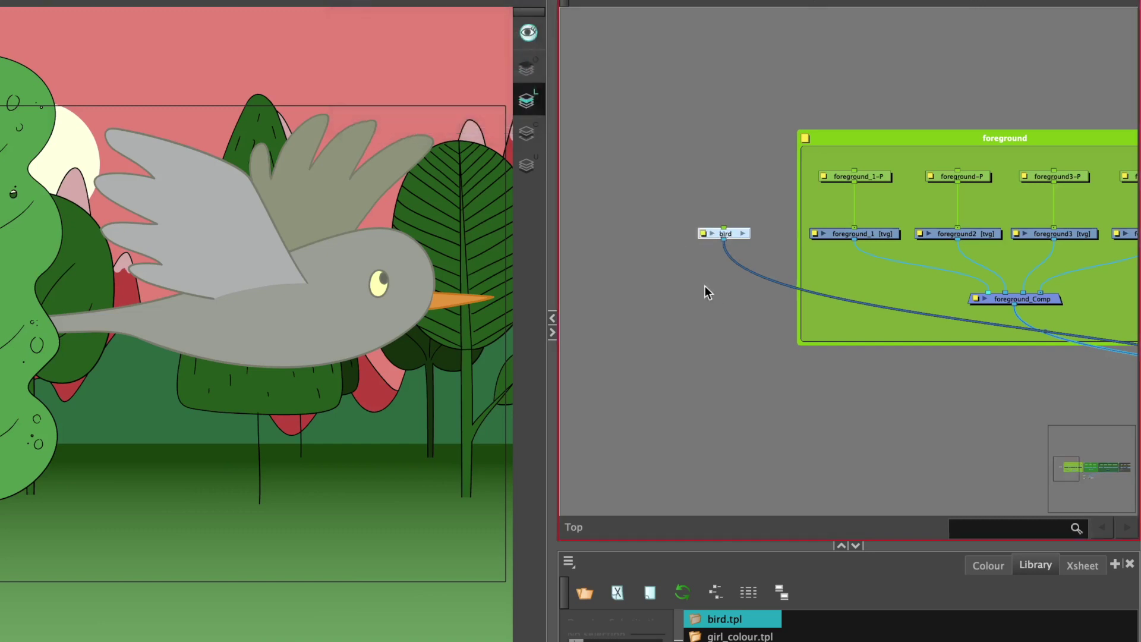
- Add a parent peg above the bird group node and move its pivot to the underside of the bird's body
{"action": "key", "text": "super+p"}
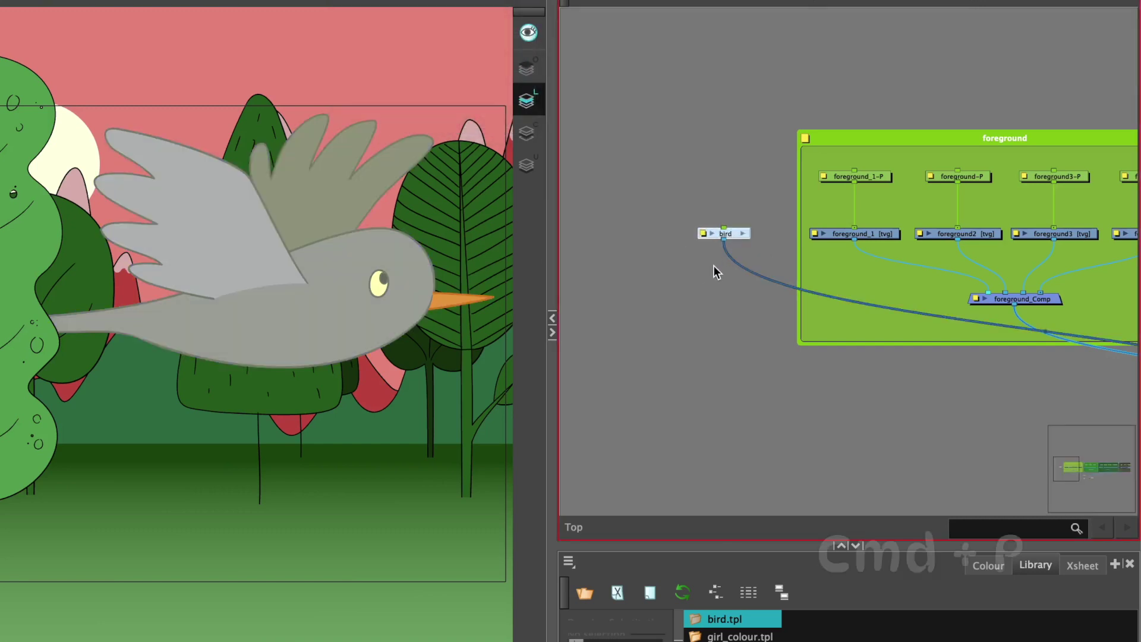
{"action": "left_click", "coordinate": [690, 295]}
{"action": "left_click_drag", "start_coordinate": [731, 168], "coordinate": [730, 182]}
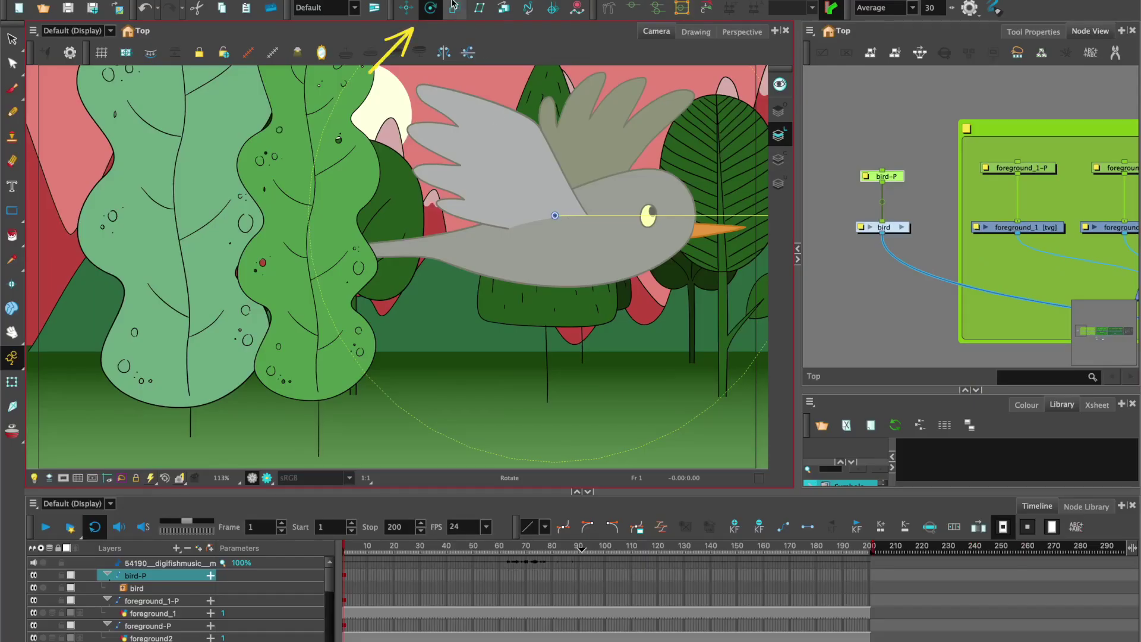
{"action": "left_click_drag", "start_coordinate": [554, 215], "coordinate": [559, 285]}
- Move the whole bird, using its bird-P peg, left so it straddles the camera frame's left edge
{"action": "left_click", "coordinate": [11, 382]}
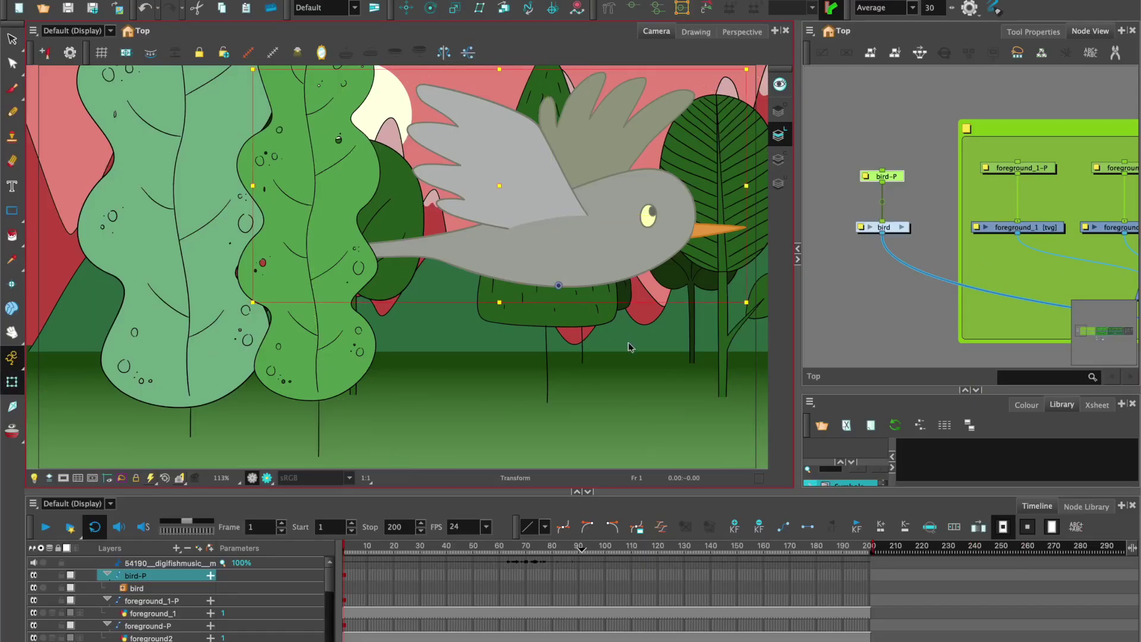
{"action": "key", "text": "1"}
{"action": "key", "text": "1"}
{"action": "left_click_drag", "start_coordinate": [541, 340], "coordinate": [603, 369]}
{"action": "left_click", "coordinate": [881, 210]}
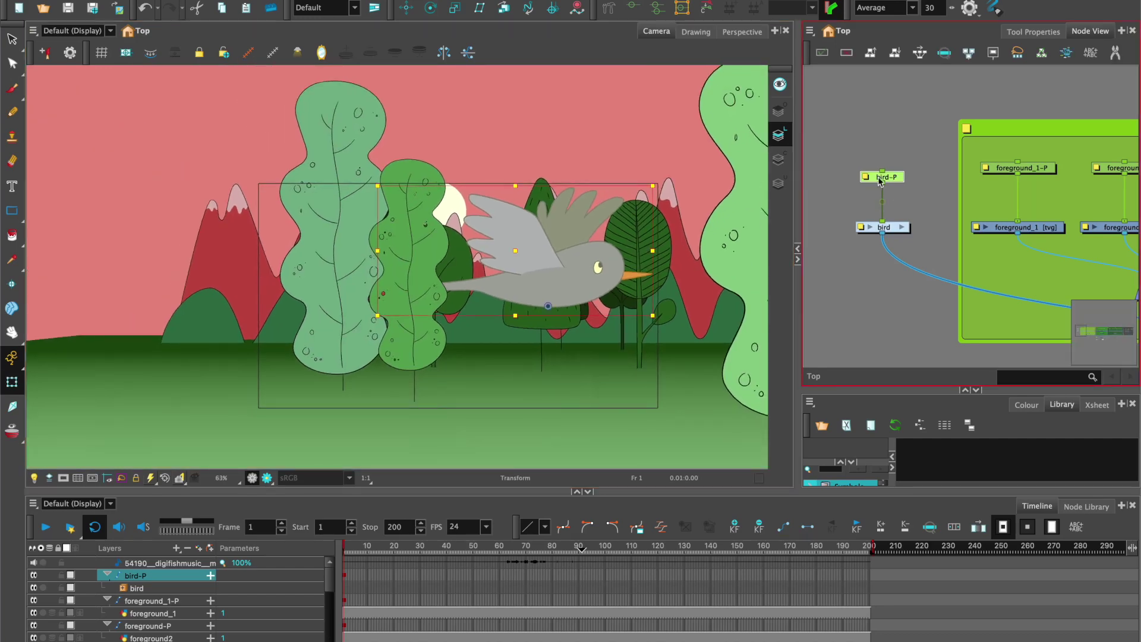
{"action": "left_click_drag", "start_coordinate": [531, 274], "coordinate": [223, 299]}
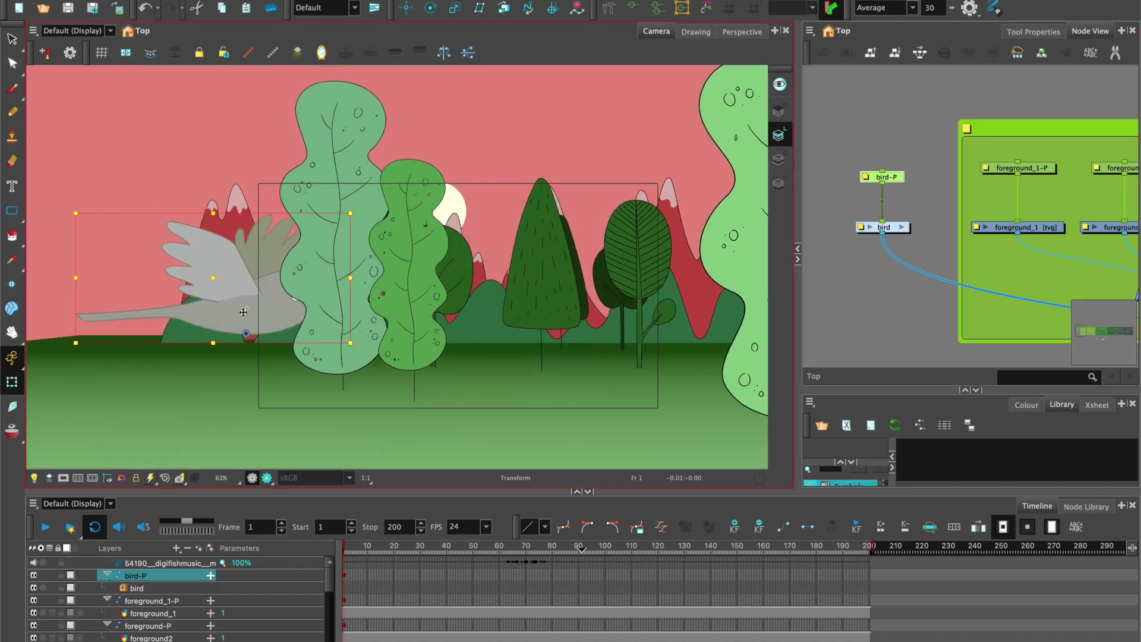
- Scale the bird down proportionally to a small size and place it over the red mountain at the camera frame's left edge
{"action": "scroll", "coordinate": [223, 299], "scroll_direction": "up", "scroll_amount": 4}
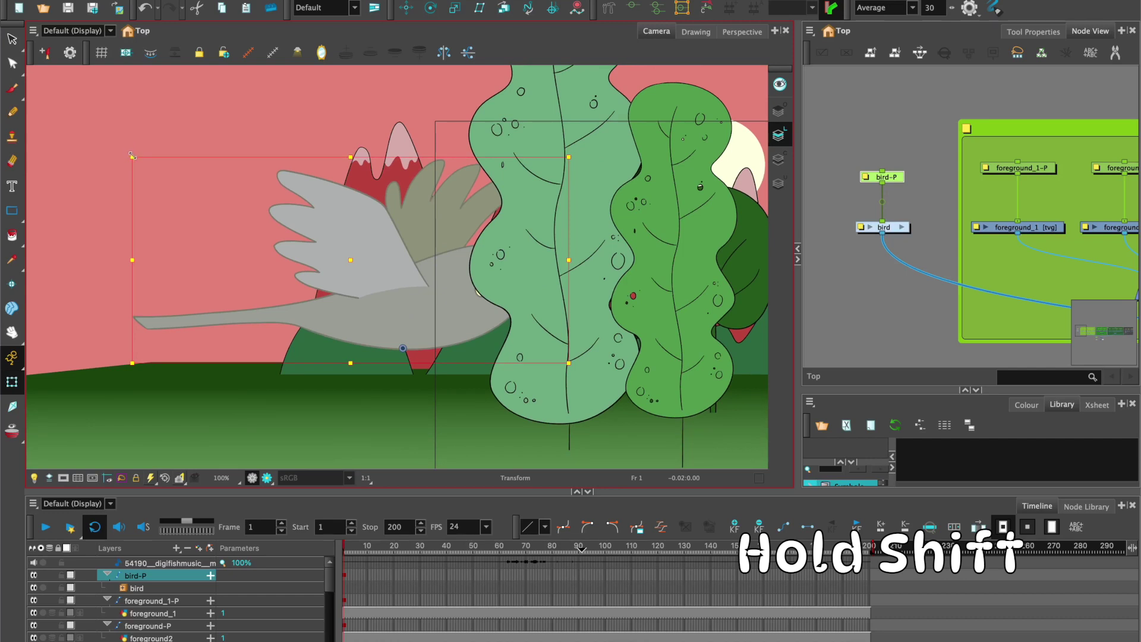
{"action": "left_click_drag", "start_coordinate": [131, 156], "coordinate": [309, 310]}
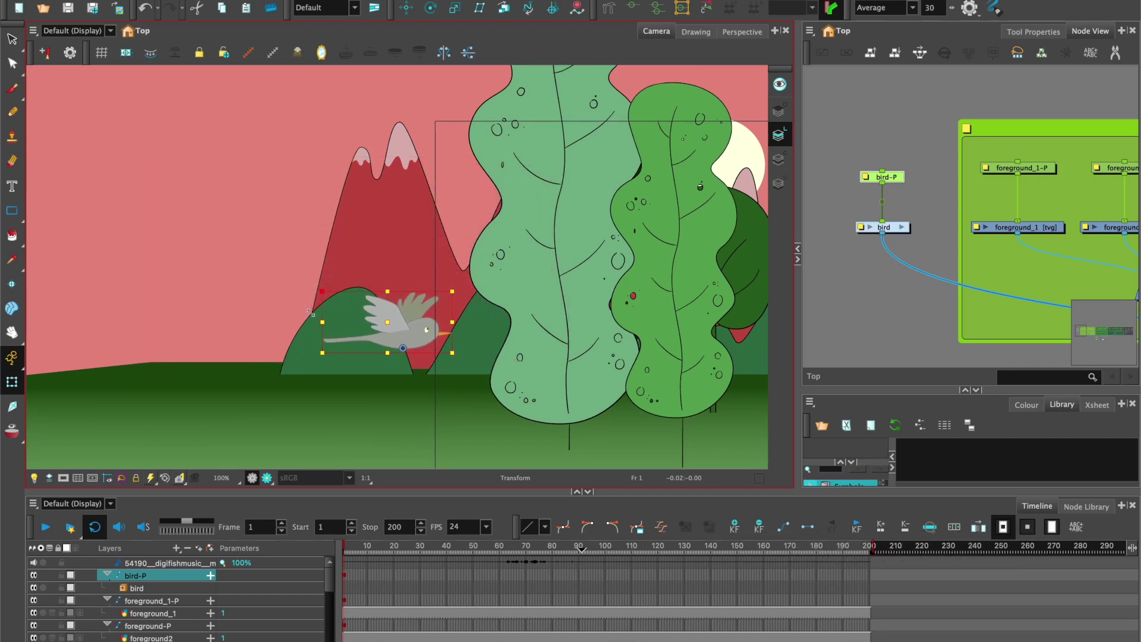
{"action": "left_click_drag", "start_coordinate": [411, 337], "coordinate": [429, 239]}
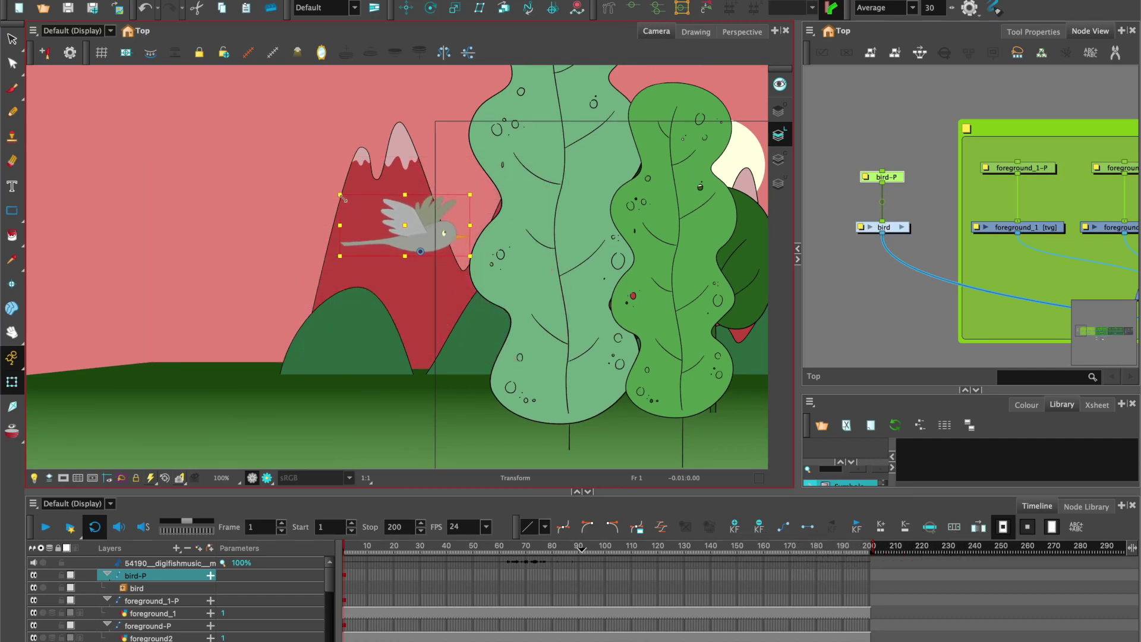
{"action": "left_click_drag", "start_coordinate": [342, 197], "coordinate": [357, 213]}
{"action": "left_click_drag", "start_coordinate": [427, 239], "coordinate": [438, 240]}
{"action": "scroll", "coordinate": [561, 314], "scroll_direction": "down", "scroll_amount": 3}
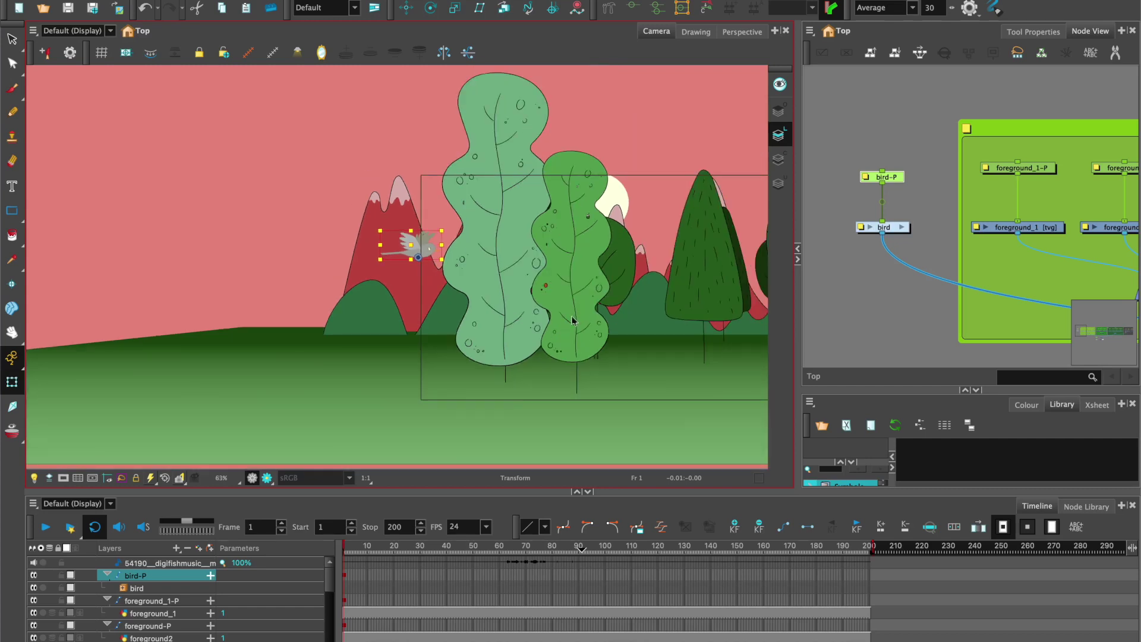
{"action": "left_click_drag", "start_coordinate": [572, 317], "coordinate": [499, 345]}
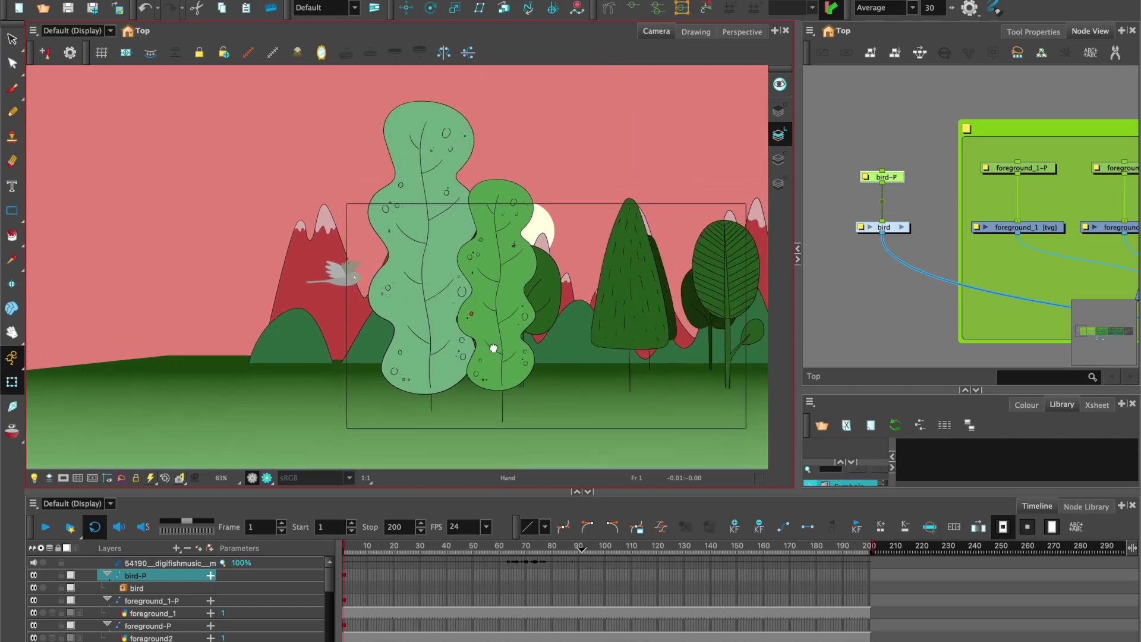
- Add a Top view alongside the Node View and adjust the width of the panes
{"action": "left_click_drag", "start_coordinate": [798, 324], "coordinate": [547, 324]}
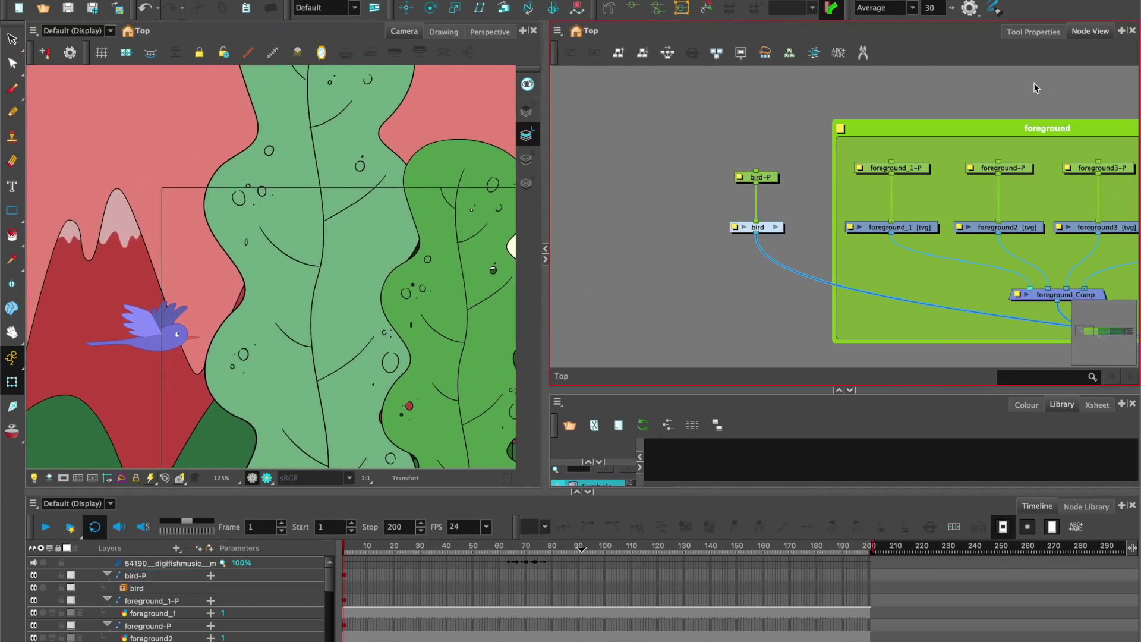
{"action": "left_click", "coordinate": [1122, 31]}
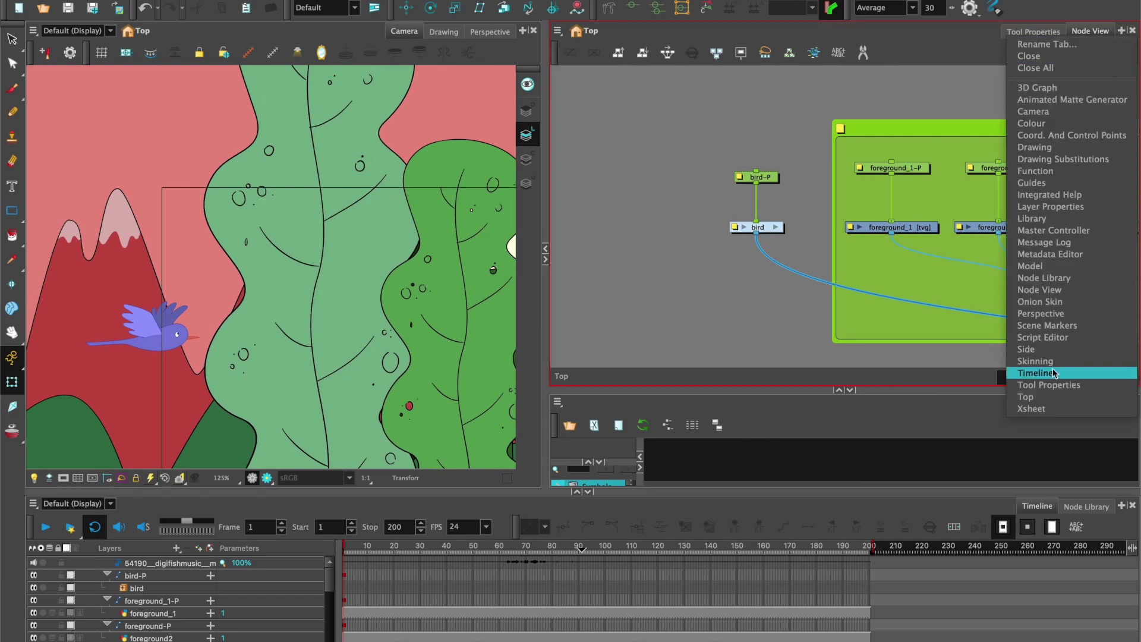
{"action": "left_click", "coordinate": [1047, 397]}
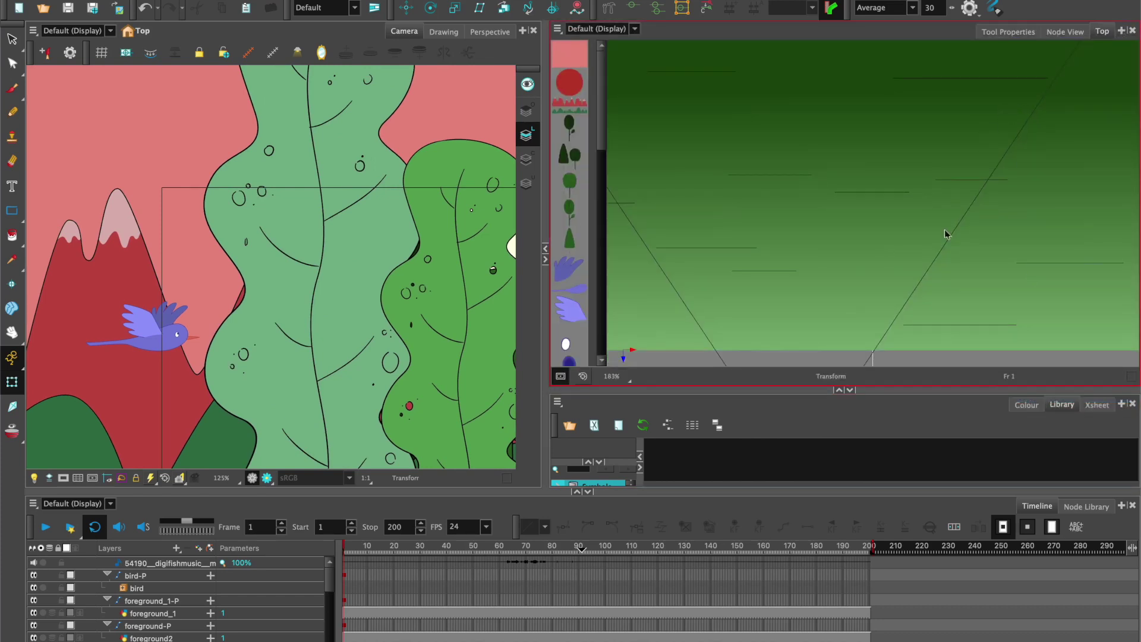
{"action": "left_click_drag", "start_coordinate": [545, 309], "coordinate": [833, 325]}
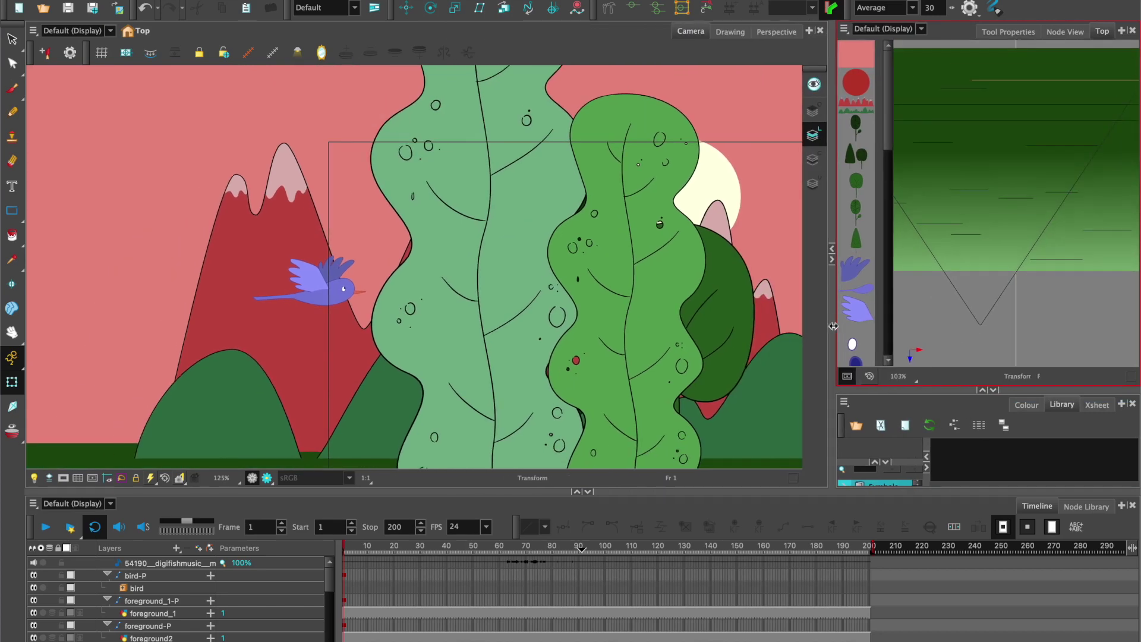
- Bring the bird-P peg closer to the camera in the Top view with the Maintain Size tool
{"action": "left_click", "coordinate": [1061, 32]}
{"action": "left_click", "coordinate": [917, 178]}
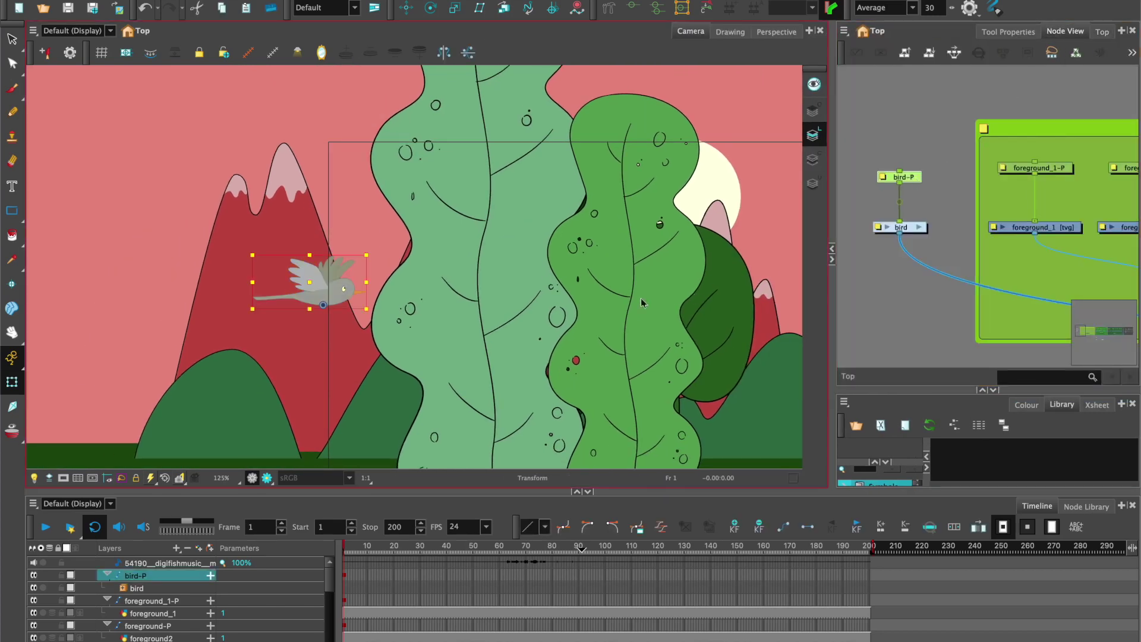
{"action": "left_click", "coordinate": [503, 10]}
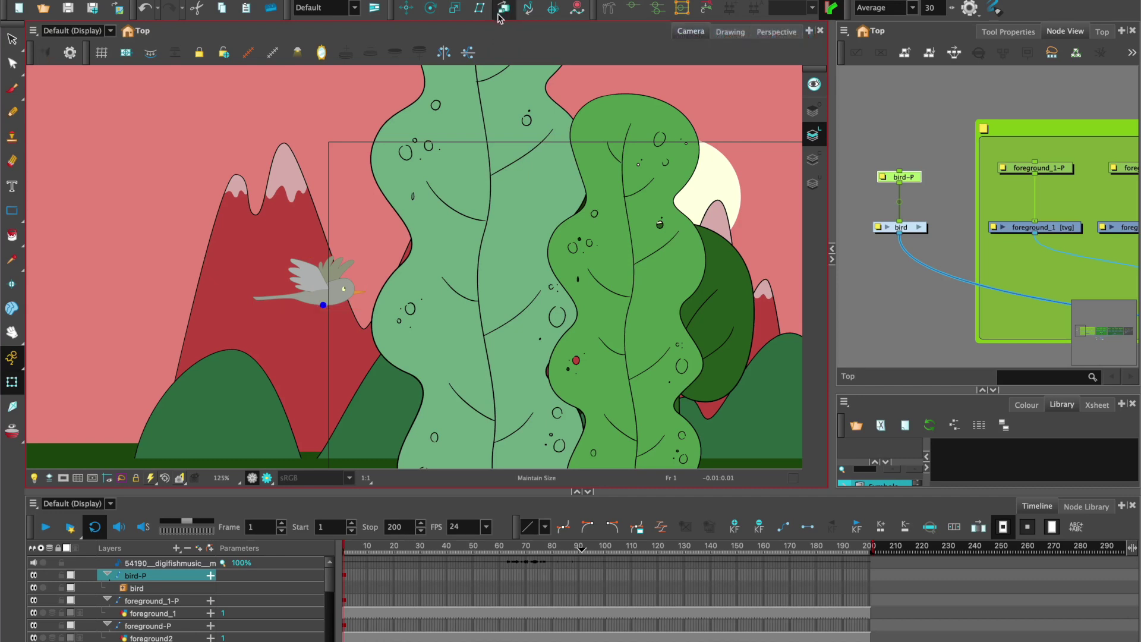
{"action": "left_click", "coordinate": [1101, 31]}
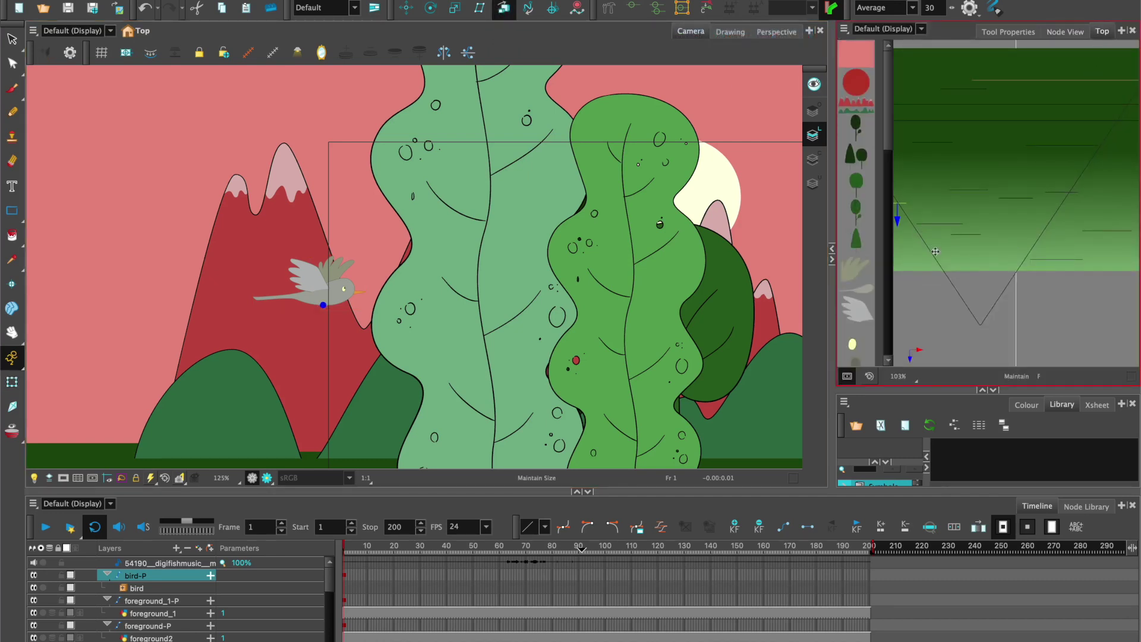
{"action": "left_click_drag", "start_coordinate": [932, 282], "coordinate": [990, 293]}
{"action": "left_click_drag", "start_coordinate": [848, 184], "coordinate": [848, 206]}
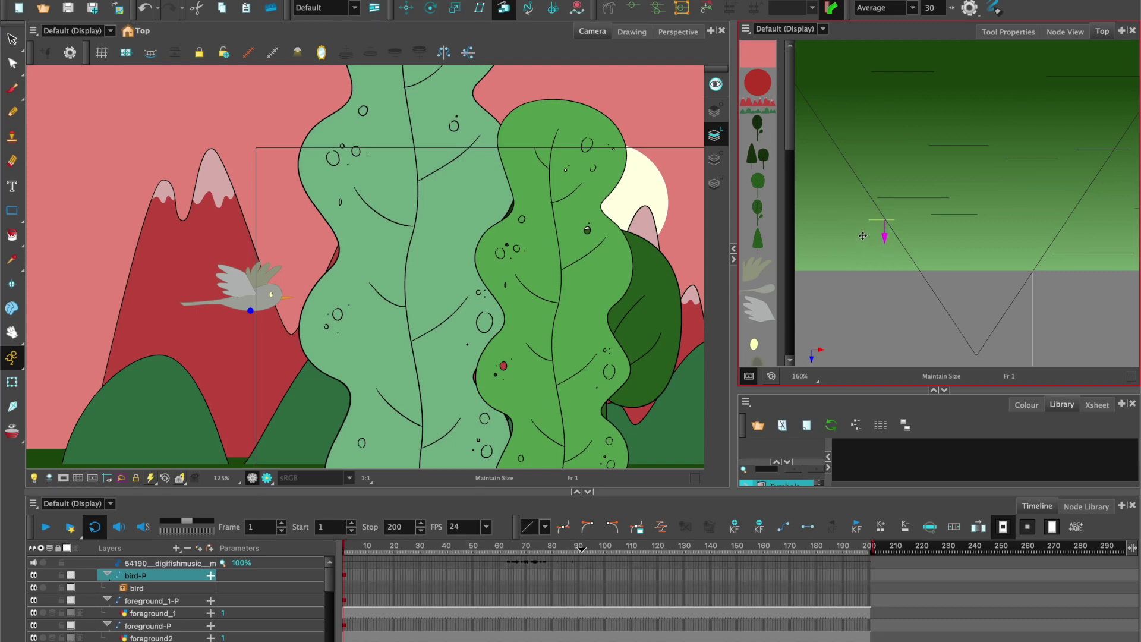
- Enable 3D on the bird-P peg and set its position to 3D Path
{"action": "left_click", "coordinate": [1065, 31]}
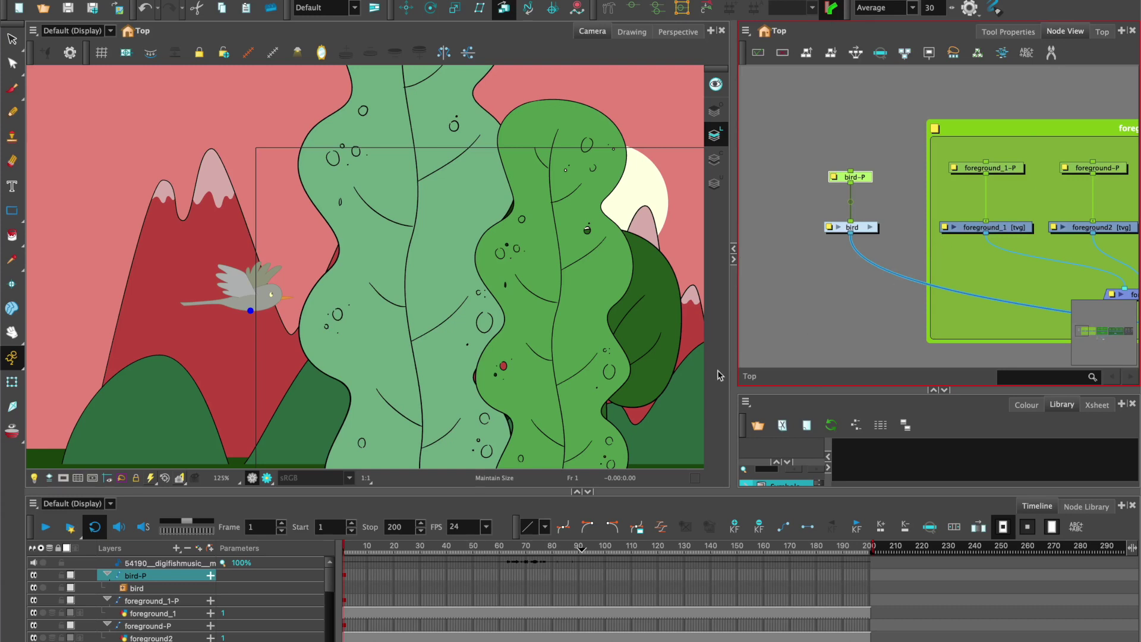
{"action": "left_click", "coordinate": [833, 180]}
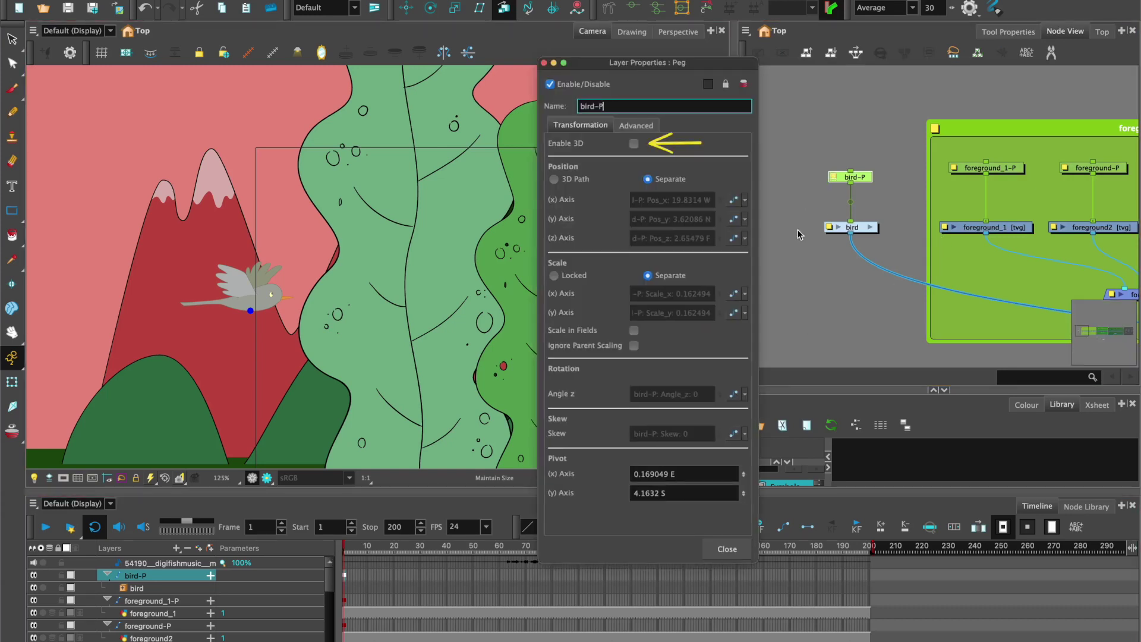
{"action": "left_click", "coordinate": [554, 181]}
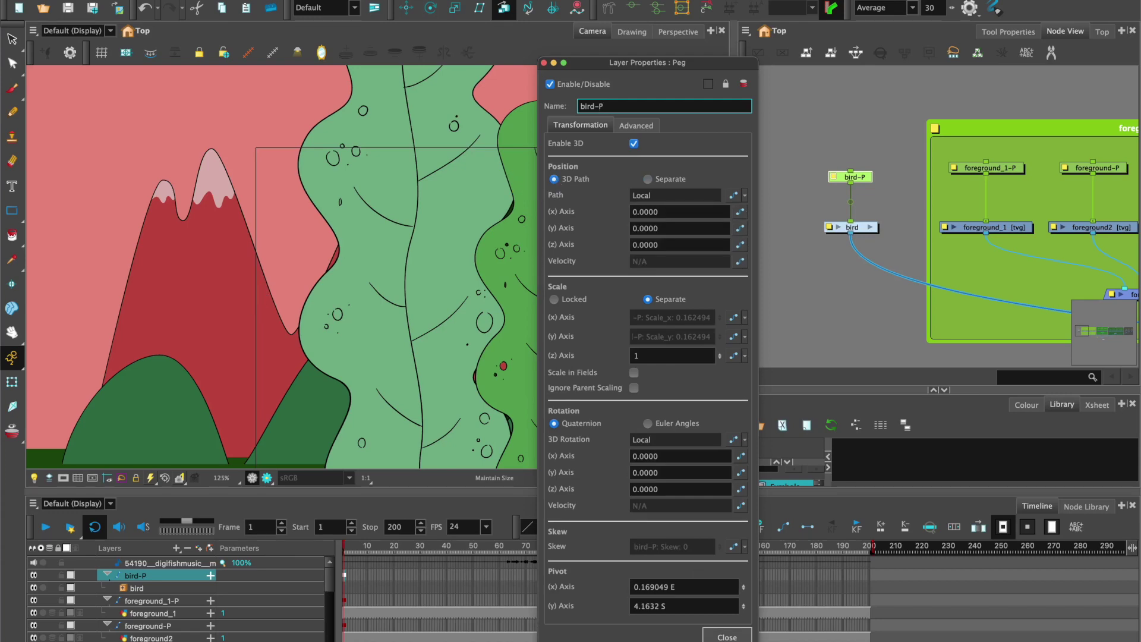
{"action": "left_click", "coordinate": [727, 637]}
- Translate the bird at frame 1 to its starting position just outside the camera frame's left edge
{"action": "scroll", "coordinate": [592, 314], "scroll_direction": "down", "scroll_amount": 1}
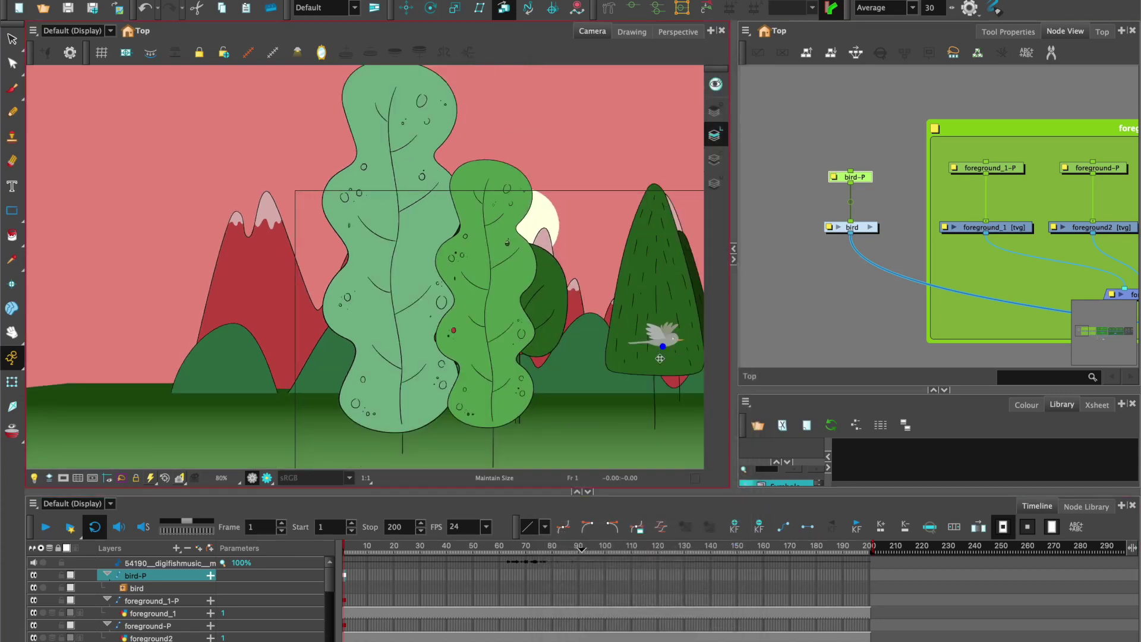
{"action": "left_click_drag", "start_coordinate": [604, 380], "coordinate": [496, 333]}
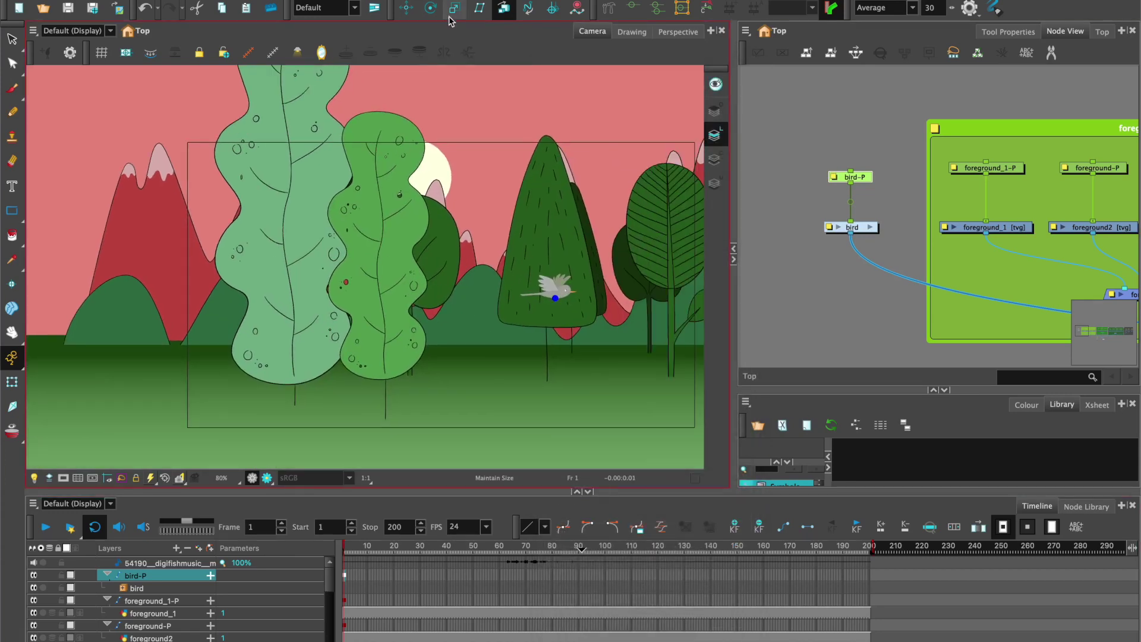
{"action": "left_click", "coordinate": [406, 8]}
{"action": "left_click_drag", "start_coordinate": [573, 298], "coordinate": [156, 207]}
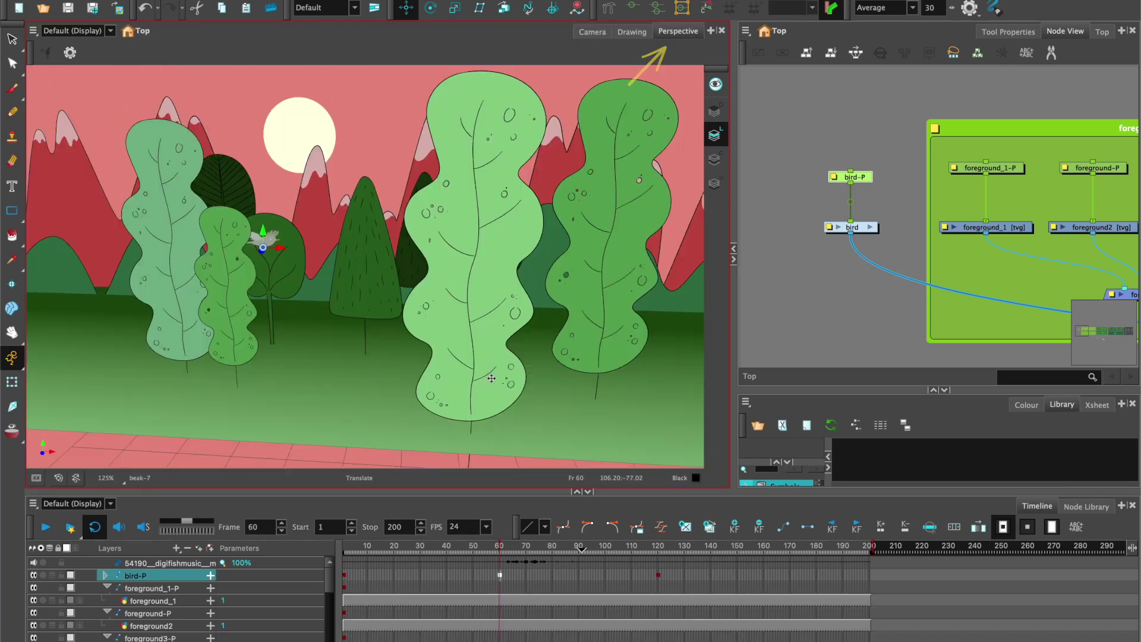
- Push the bird slightly farther back in depth at frame 60 in the Perspective view
{"action": "scroll", "coordinate": [492, 378], "scroll_direction": "down", "scroll_amount": 1}
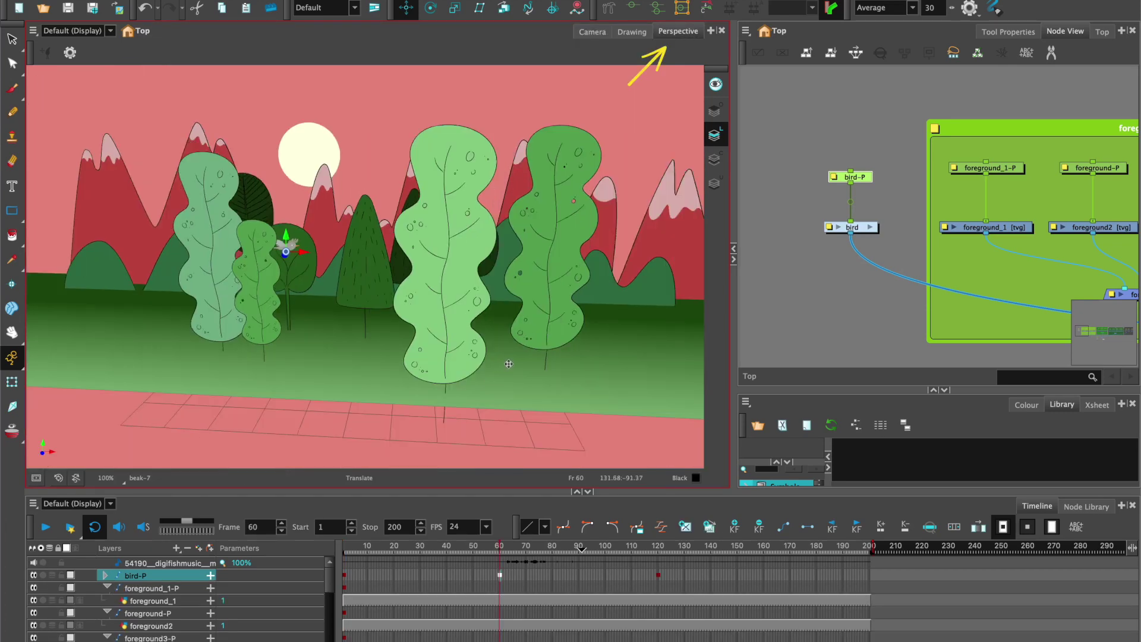
{"action": "left_click_drag", "start_coordinate": [519, 348], "coordinate": [515, 379]}
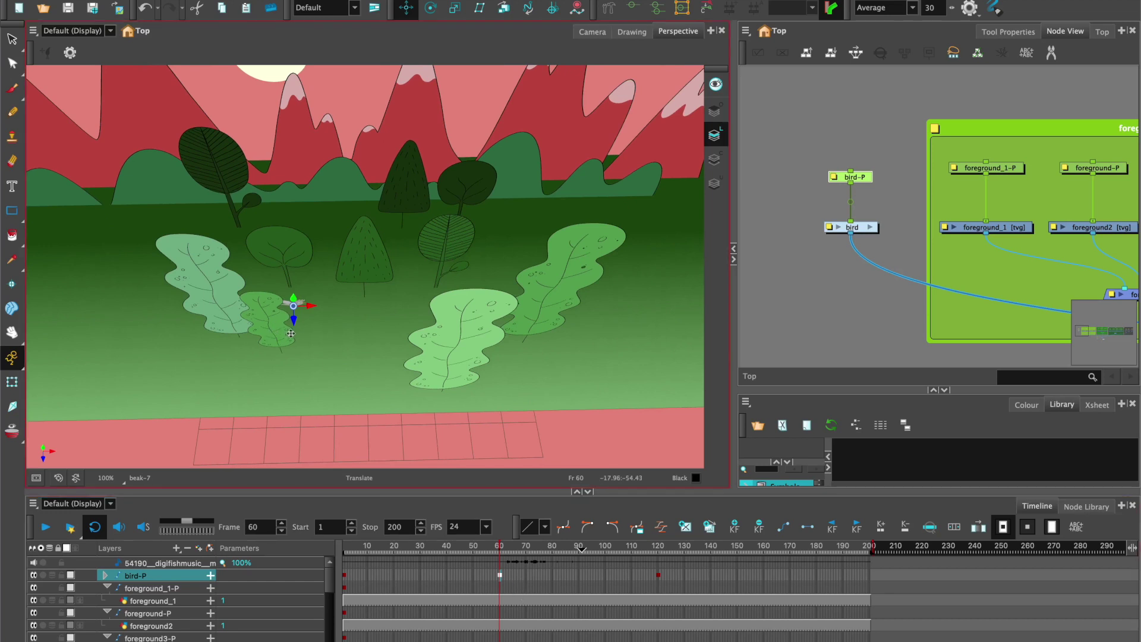
{"action": "left_click_drag", "start_coordinate": [293, 323], "coordinate": [293, 312]}
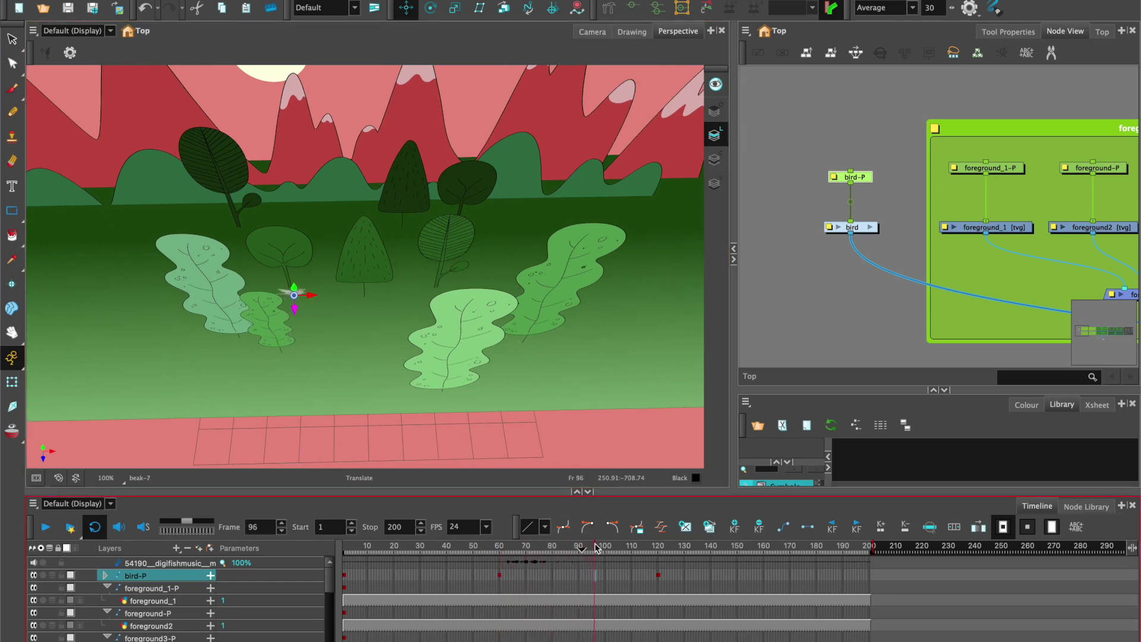
- Reposition the bird at frame 120 by moving it right past the front conical tree and adjusting its depth and height
{"action": "left_click_drag", "start_coordinate": [654, 547], "coordinate": [657, 546]}
{"action": "left_click_drag", "start_coordinate": [519, 349], "coordinate": [482, 315]}
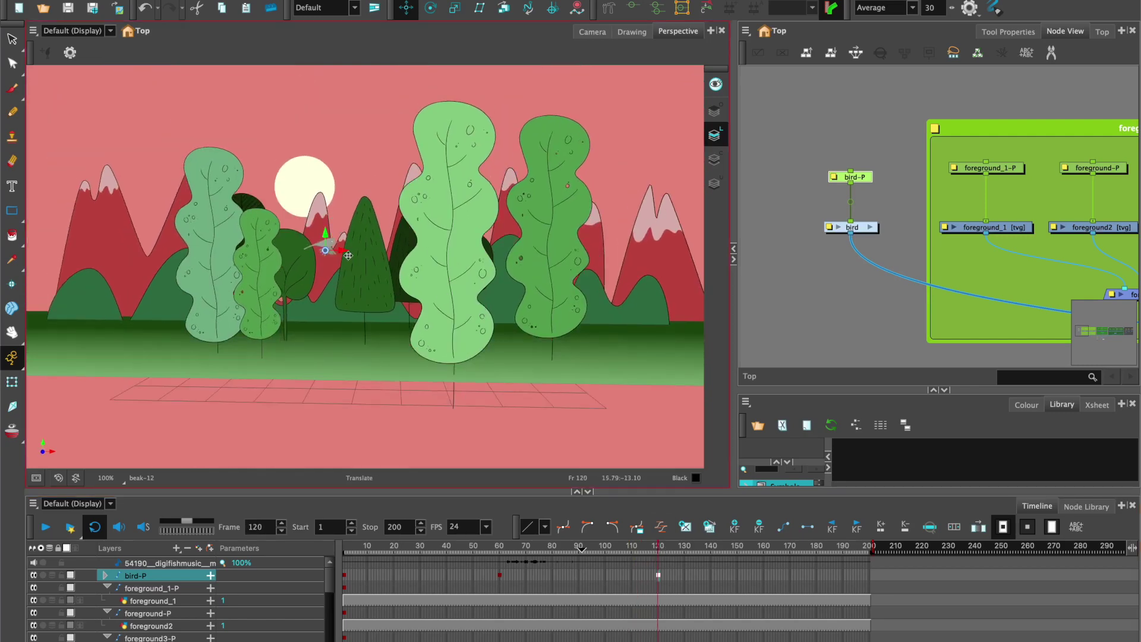
{"action": "left_click_drag", "start_coordinate": [350, 251], "coordinate": [452, 294]}
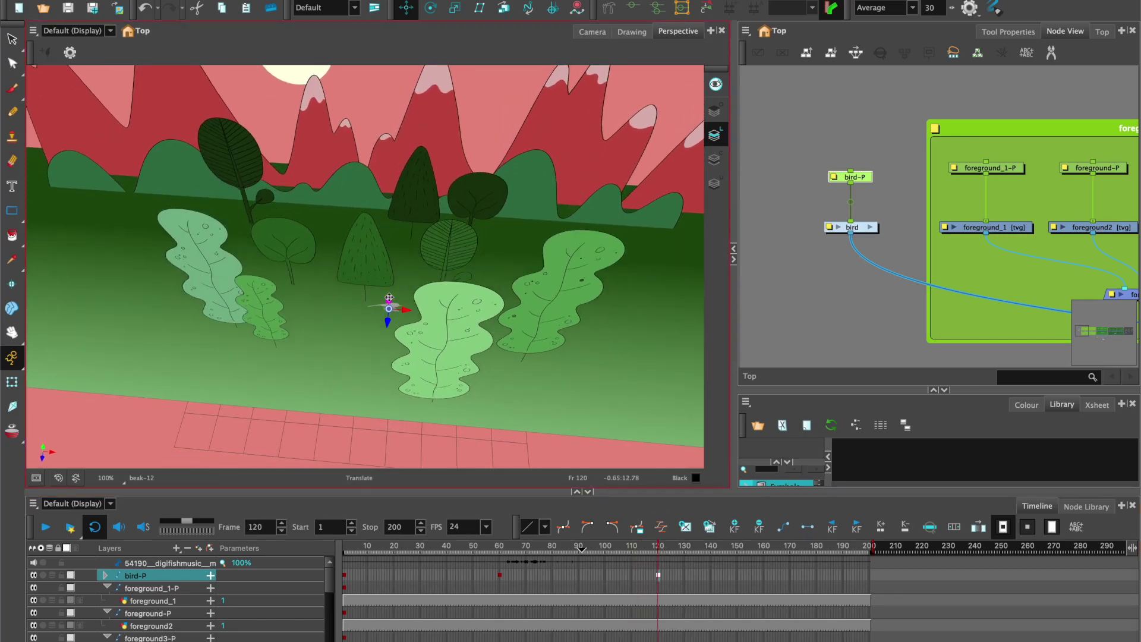
{"action": "key", "text": "shift+m"}
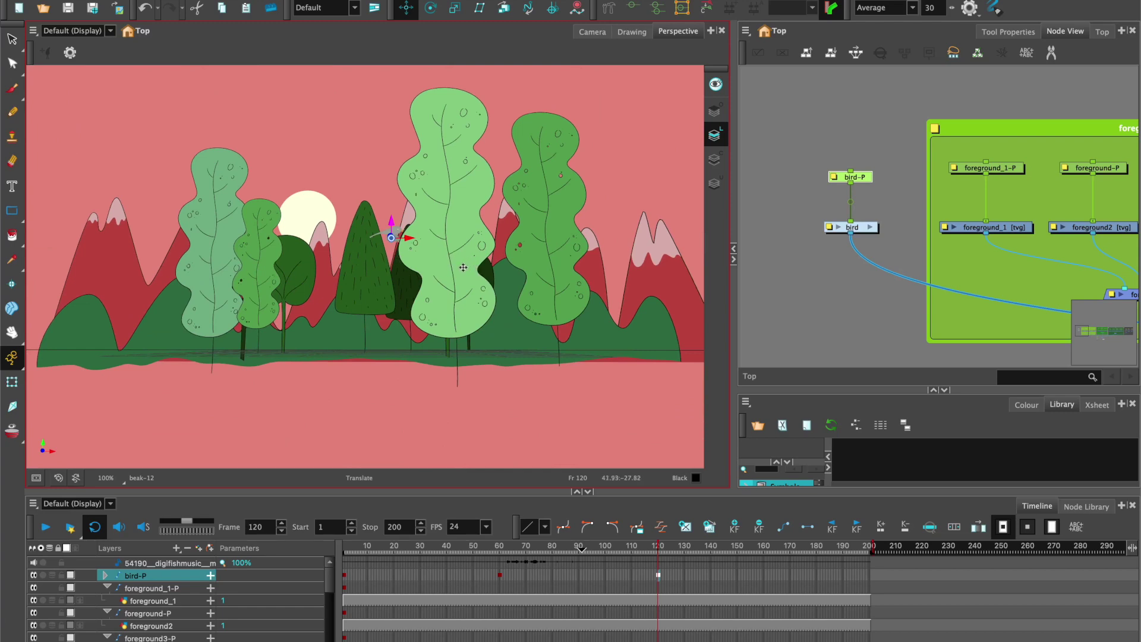
{"action": "left_click_drag", "start_coordinate": [463, 267], "coordinate": [395, 270]}
{"action": "left_click_drag", "start_coordinate": [432, 313], "coordinate": [420, 291]}
- Keyframe the bird at frame 170 by moving it right to the gap between the two large light-green trees
{"action": "left_click", "coordinate": [841, 547]}
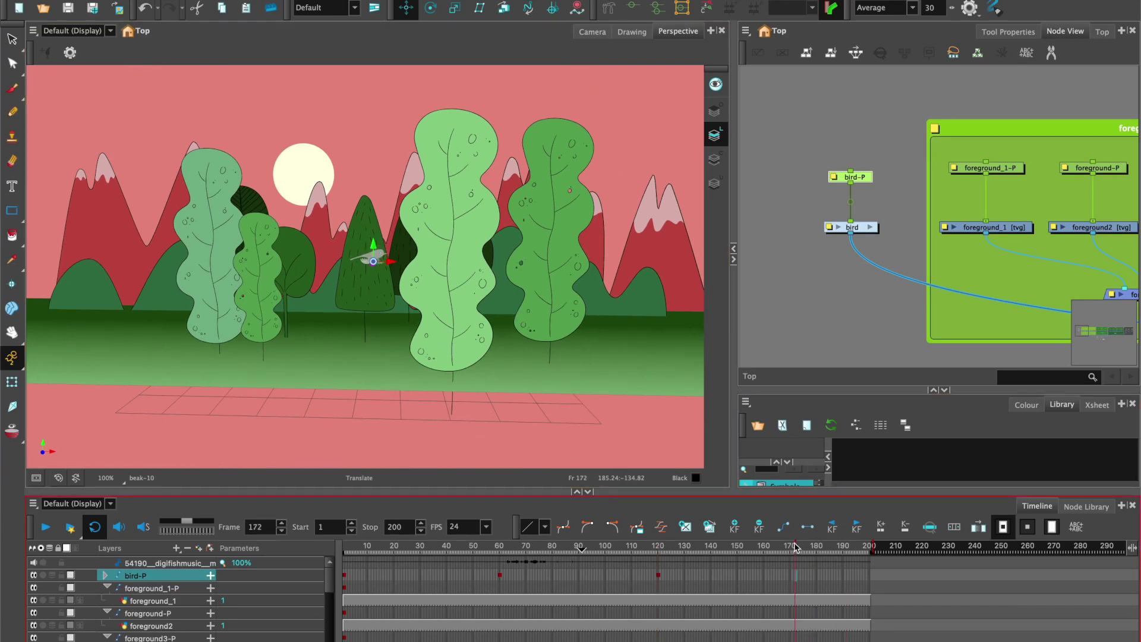
{"action": "left_click_drag", "start_coordinate": [796, 547], "coordinate": [791, 547]}
{"action": "left_click_drag", "start_coordinate": [412, 288], "coordinate": [497, 293]}
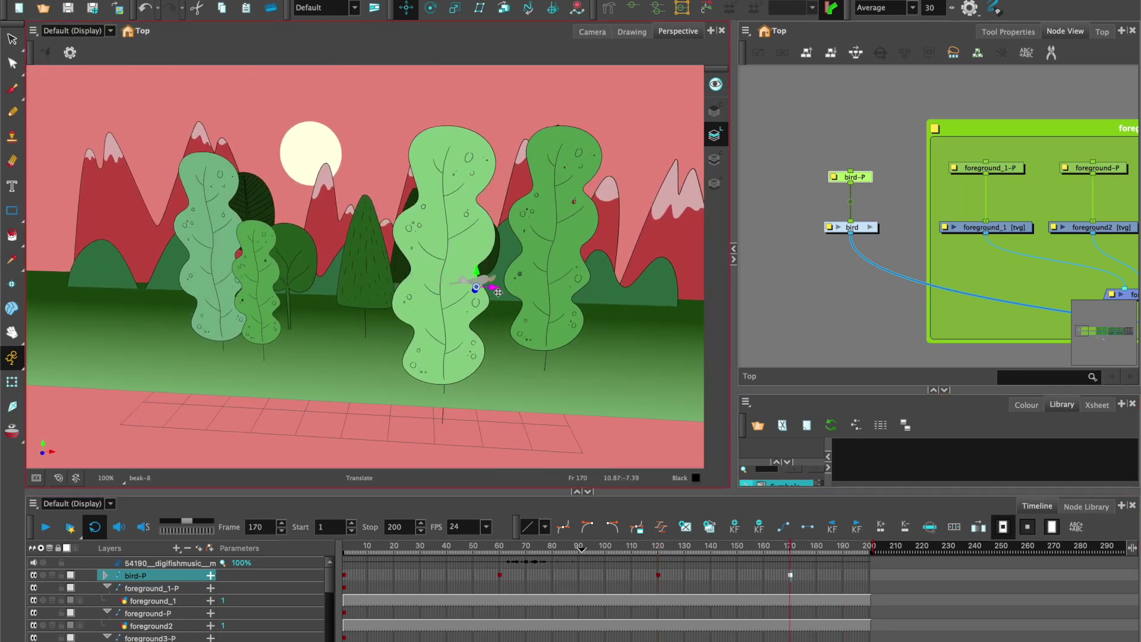
- Keyframe the bird at frame 200 by moving it up and right onto the rightmost tree, and return to the Camera view
{"action": "left_click_drag", "start_coordinate": [790, 546], "coordinate": [871, 547]}
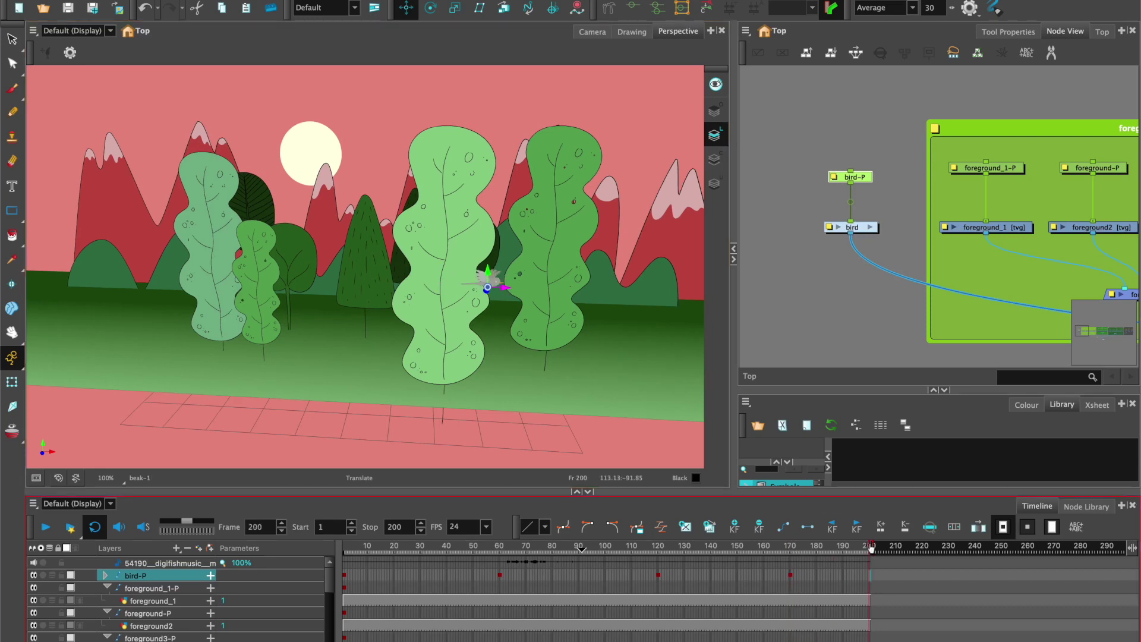
{"action": "left_click_drag", "start_coordinate": [484, 282], "coordinate": [541, 231]}
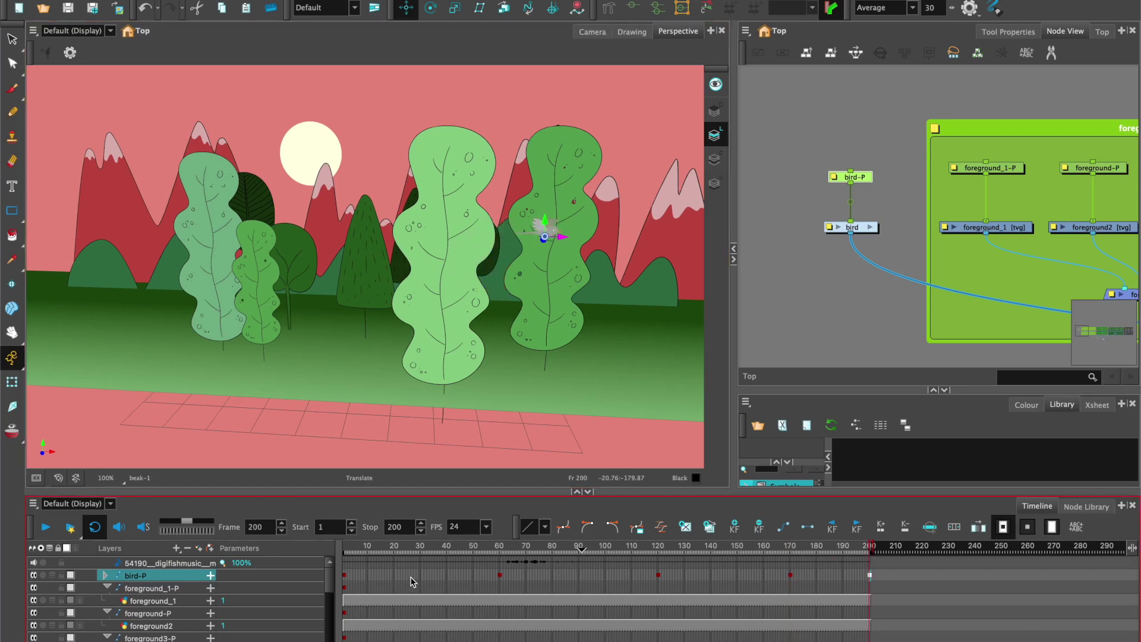
{"action": "left_click", "coordinate": [592, 32]}
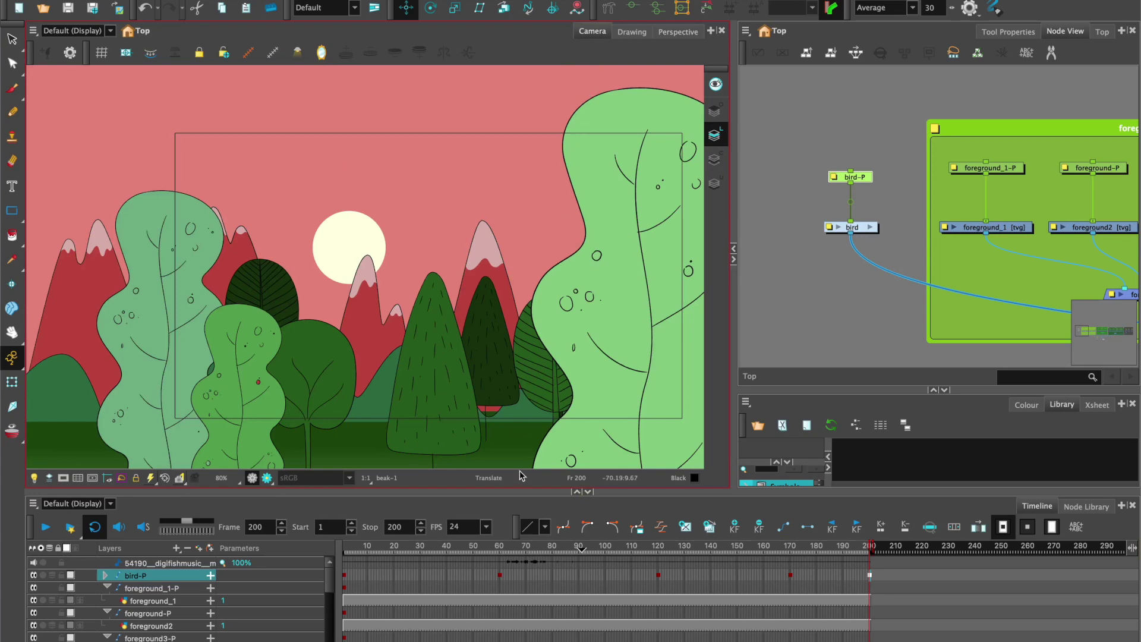
- Create motion interpolation between all the bird-P keyframes up to frame 200, and play the animation from frame 1
{"action": "key", "text": "shift+m"}
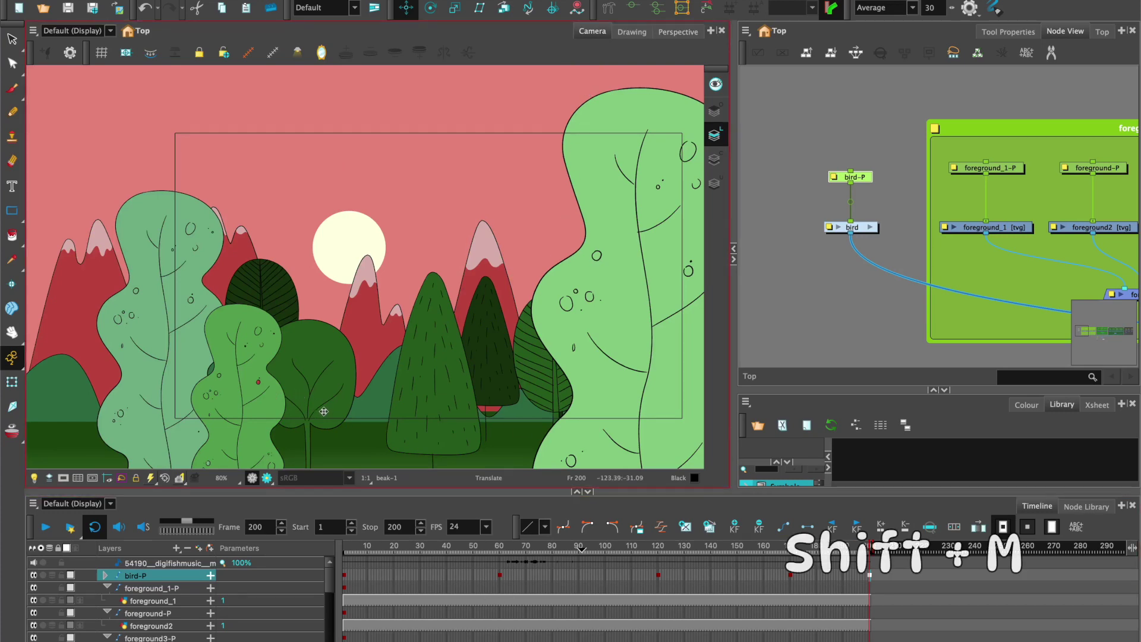
{"action": "left_click", "coordinate": [426, 579]}
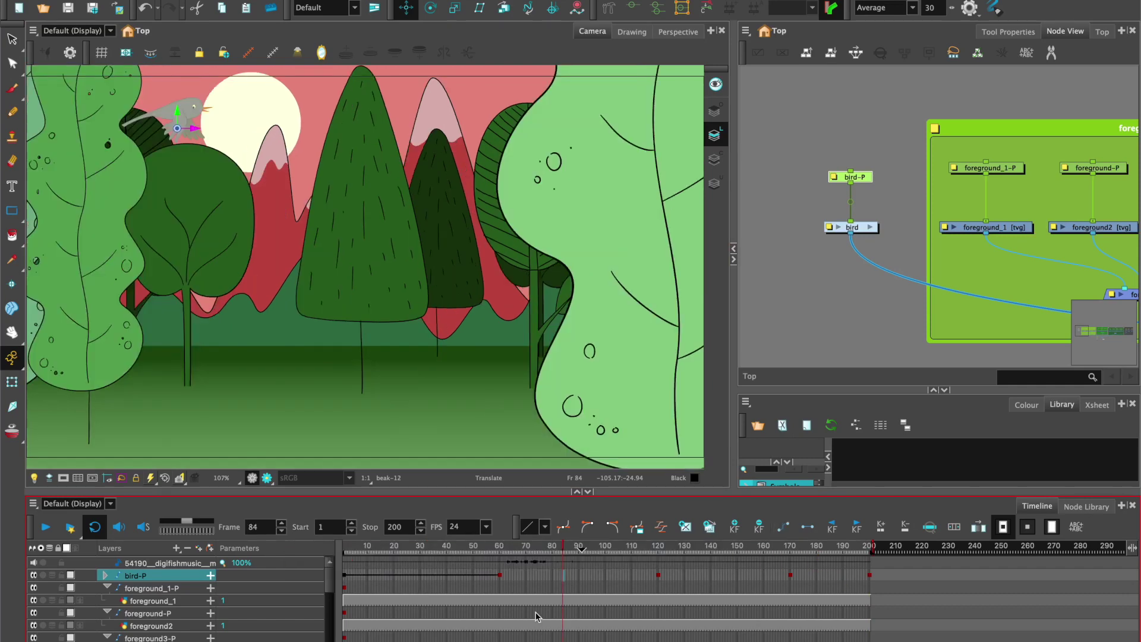
{"action": "key", "text": "super+k"}
{"action": "left_click", "coordinate": [751, 575]}
{"action": "key", "text": "super+k"}
{"action": "left_click", "coordinate": [828, 575]}
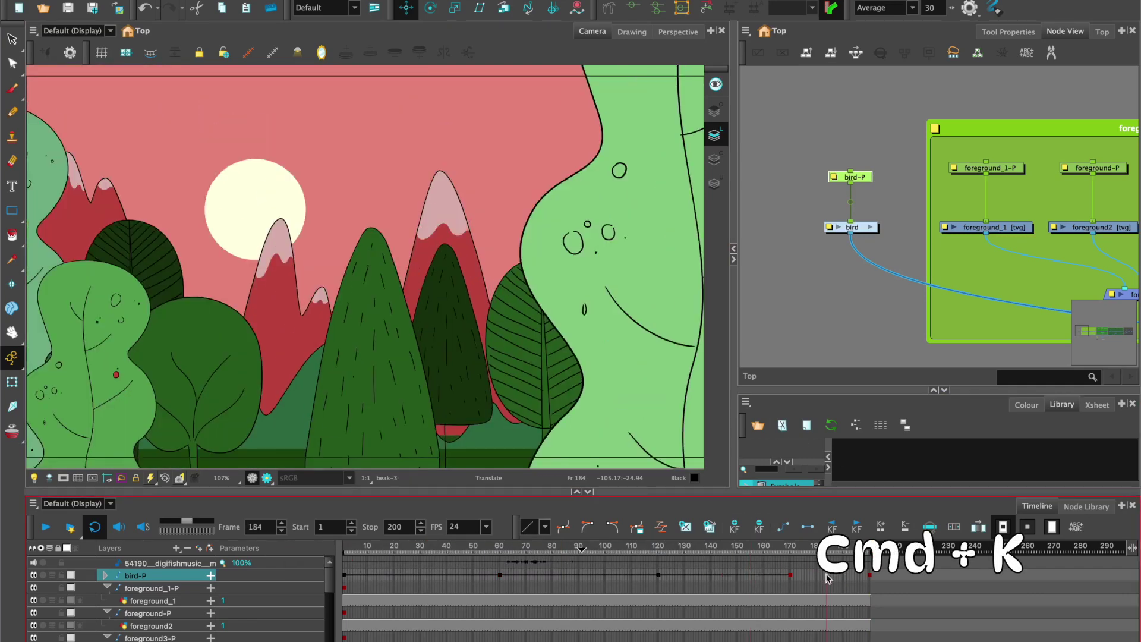
{"action": "key", "text": "super+k"}
{"action": "left_click_drag", "start_coordinate": [364, 551], "coordinate": [337, 539]}
{"action": "left_click", "coordinate": [46, 527]}
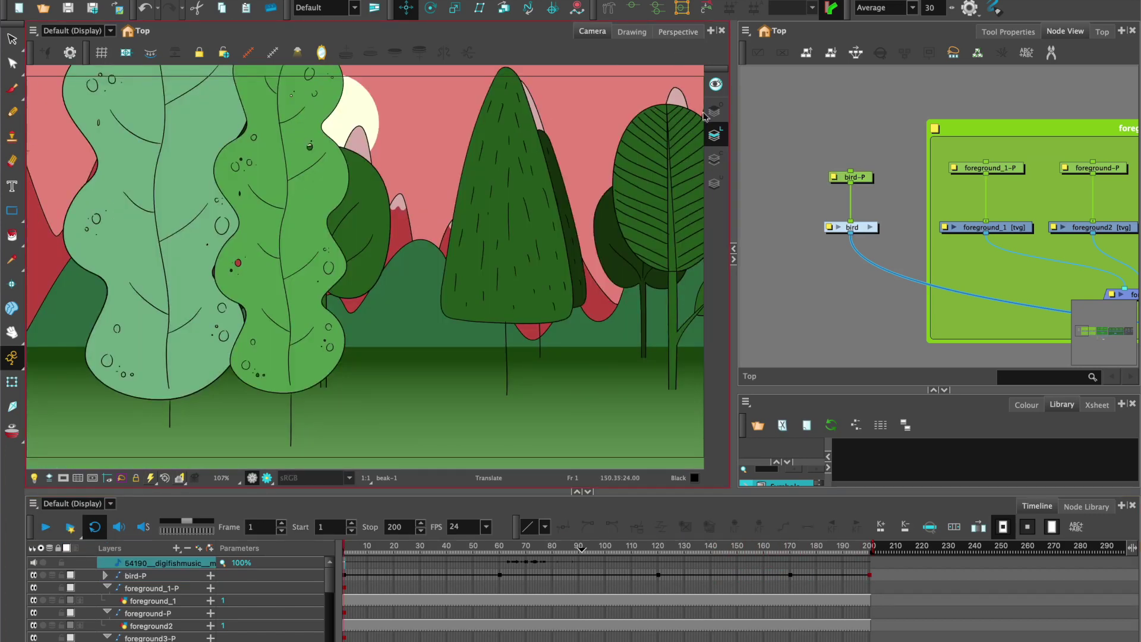
- Display the bird-P peg's motion path and view it in the Perspective view from a higher angle
{"action": "left_click", "coordinate": [866, 189]}
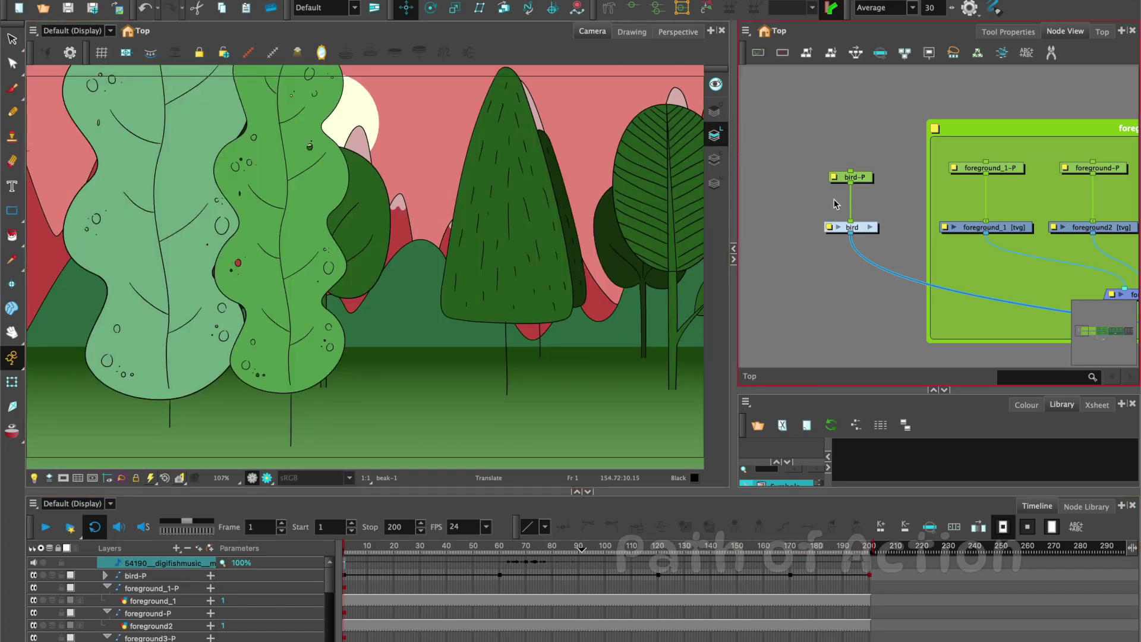
{"action": "left_click", "coordinate": [867, 180]}
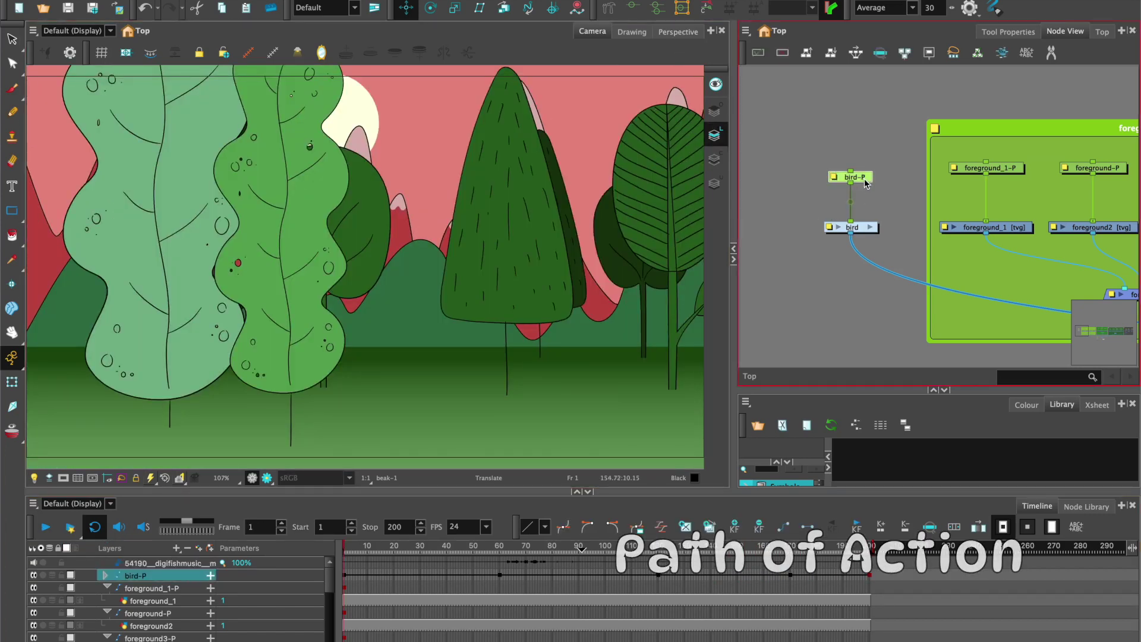
{"action": "left_click", "coordinate": [249, 56]}
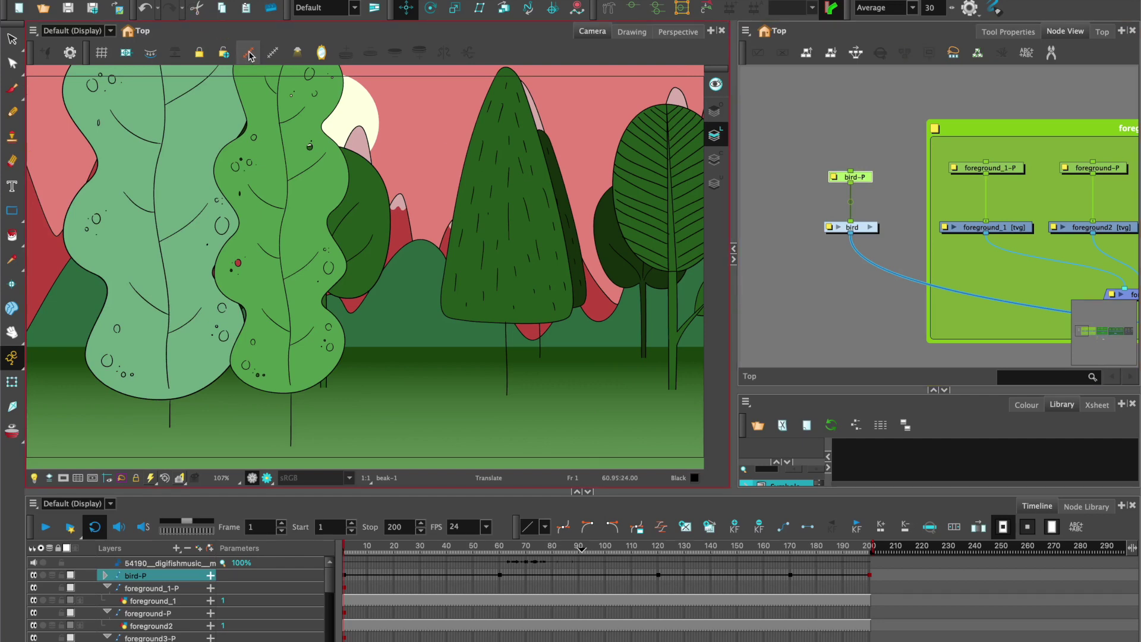
{"action": "left_click", "coordinate": [677, 33]}
{"action": "left_click_drag", "start_coordinate": [478, 257], "coordinate": [476, 295]}
{"action": "left_click_drag", "start_coordinate": [161, 332], "coordinate": [160, 344]}
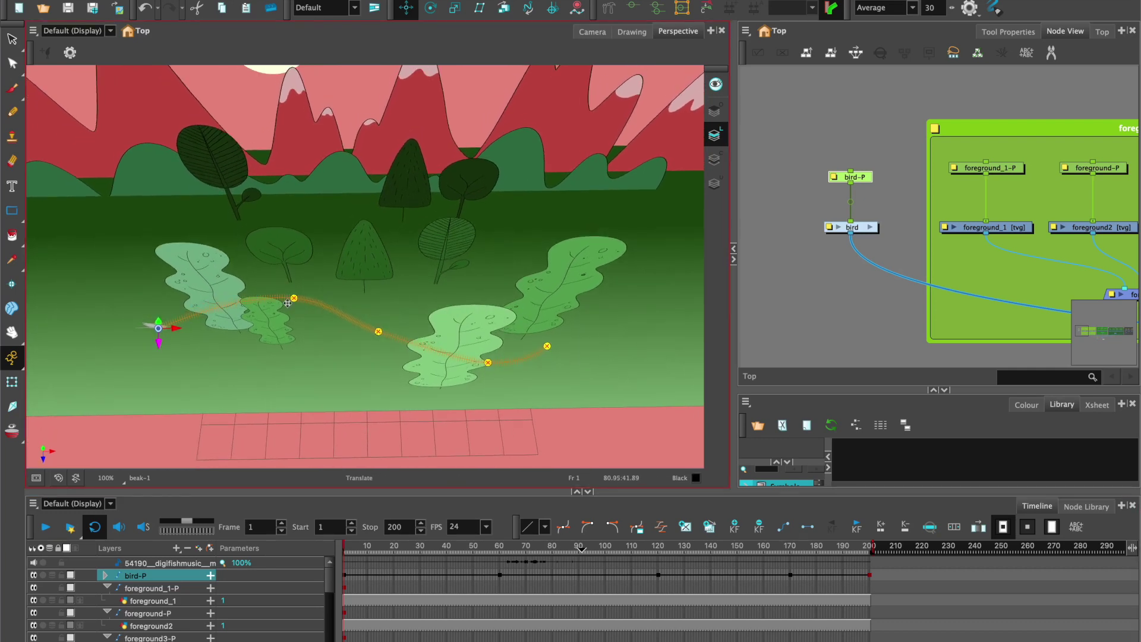
- Reshape the bird's path by pushing the frame 60 point farther back and bringing the frame 120 point toward the camera
{"action": "left_click", "coordinate": [499, 574]}
{"action": "left_click_drag", "start_coordinate": [294, 313], "coordinate": [283, 279]}
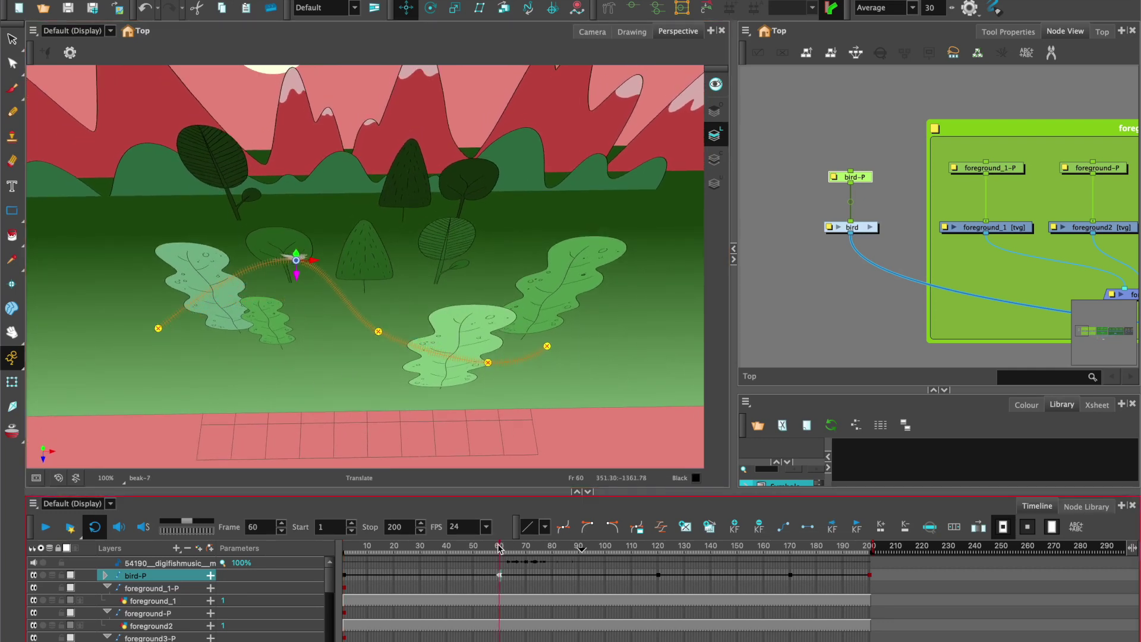
{"action": "left_click", "coordinate": [379, 331]}
{"action": "mouse_move", "coordinate": [379, 331]}
{"action": "left_mouse_down"}
{"action": "mouse_move", "coordinate": [395, 348]}
{"action": "mouse_move", "coordinate": [370, 345]}
{"action": "left_mouse_up"}
- Examine the reshaped bird path around frames 120 and 170 from different angles in the Perspective view
{"action": "left_click_drag", "start_coordinate": [660, 552], "coordinate": [729, 560]}
{"action": "left_click_drag", "start_coordinate": [497, 366], "coordinate": [496, 326]}
{"action": "left_click", "coordinate": [661, 552]}
{"action": "mouse_move", "coordinate": [410, 297]}
{"action": "left_mouse_down"}
{"action": "mouse_move", "coordinate": [407, 389]}
{"action": "mouse_move", "coordinate": [410, 297]}
{"action": "left_mouse_up"}
{"action": "left_click_drag", "start_coordinate": [370, 237], "coordinate": [401, 279]}
{"action": "left_click", "coordinate": [661, 553]}
{"action": "left_click", "coordinate": [765, 552]}
{"action": "left_click_drag", "start_coordinate": [768, 551], "coordinate": [791, 551]}
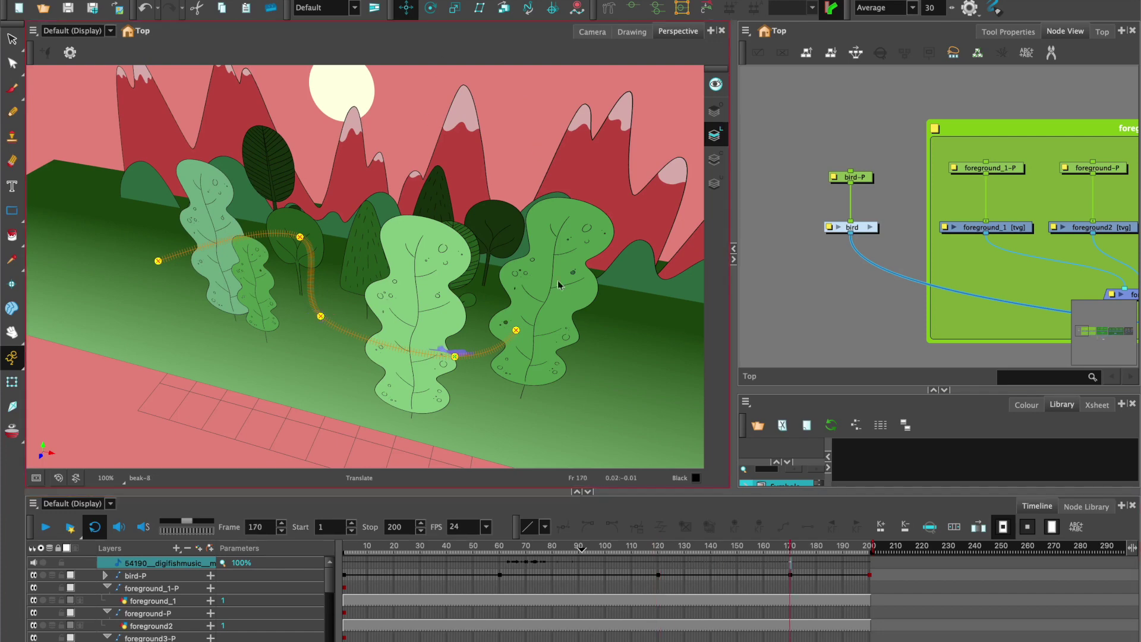
- Add a control point to the bird's path between frames 120 and 170, curving it in front of the large light-green tree
{"action": "left_click", "coordinate": [1101, 31]}
{"action": "left_click", "coordinate": [982, 236]}
{"action": "left_click", "coordinate": [663, 550]}
{"action": "left_click", "coordinate": [1065, 32]}
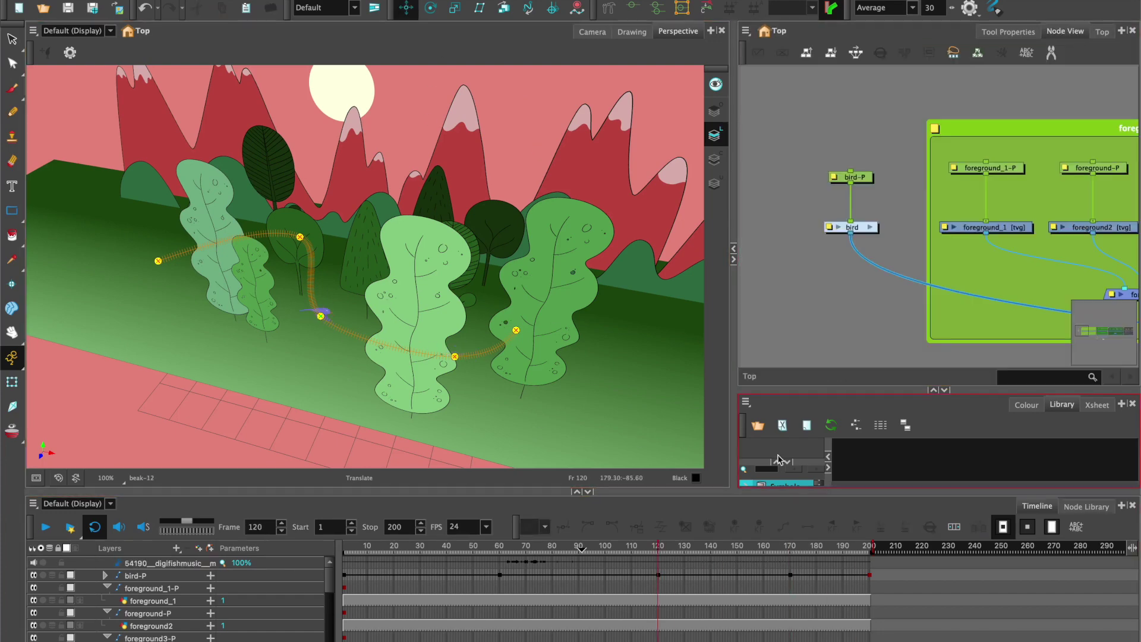
{"action": "left_click", "coordinate": [659, 575]}
{"action": "left_click_drag", "start_coordinate": [357, 318], "coordinate": [426, 371]}
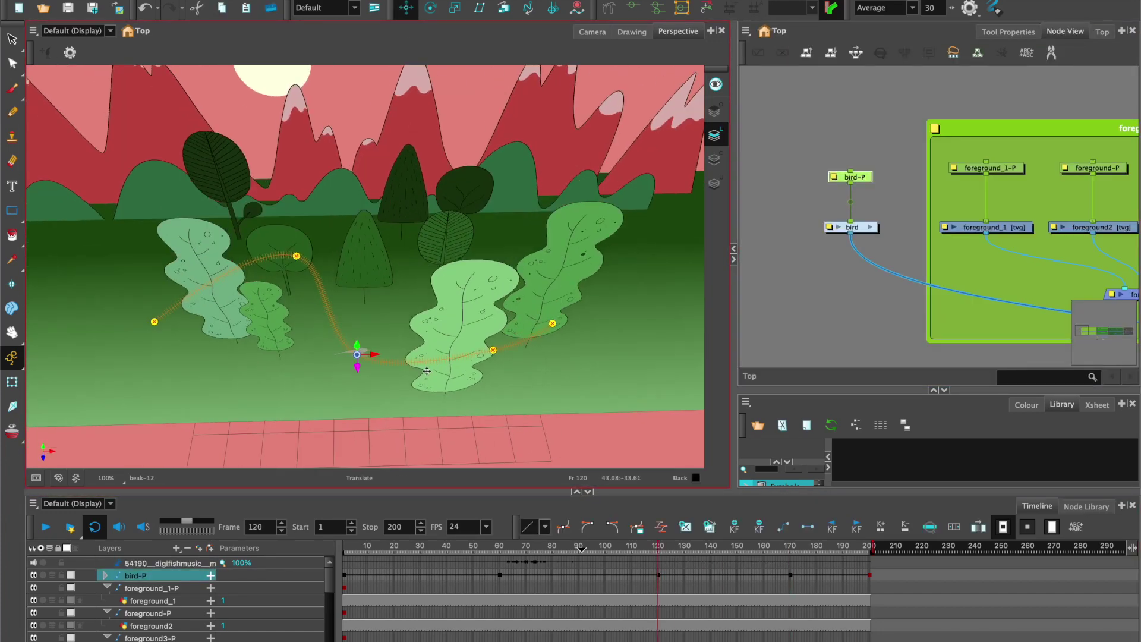
{"action": "left_click", "coordinate": [429, 375]}
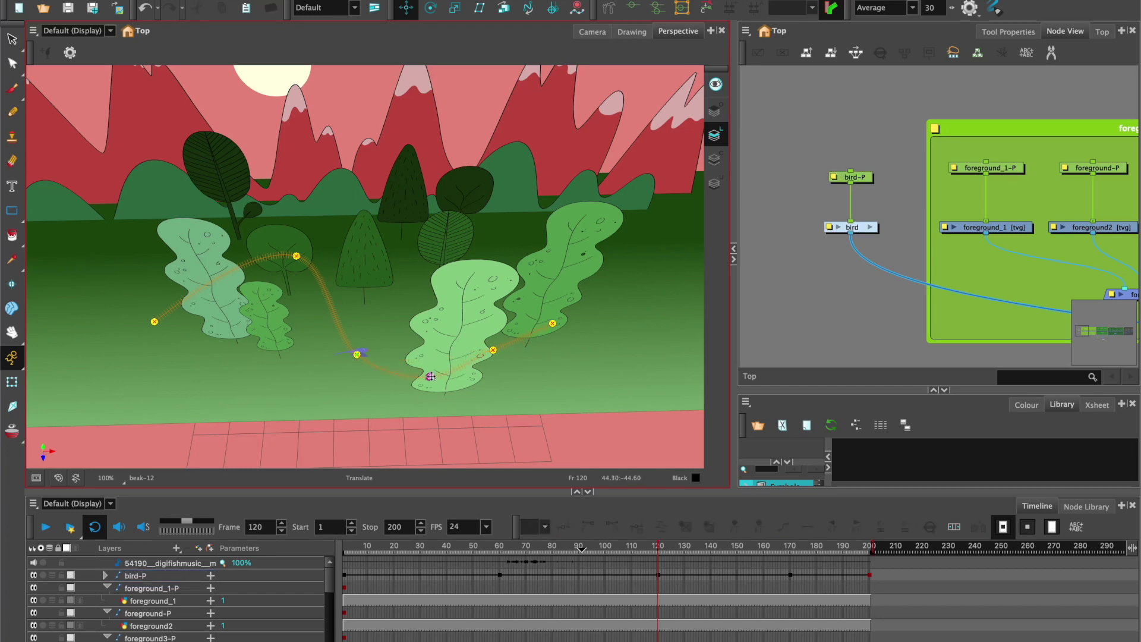
{"action": "left_click", "coordinate": [659, 549]}
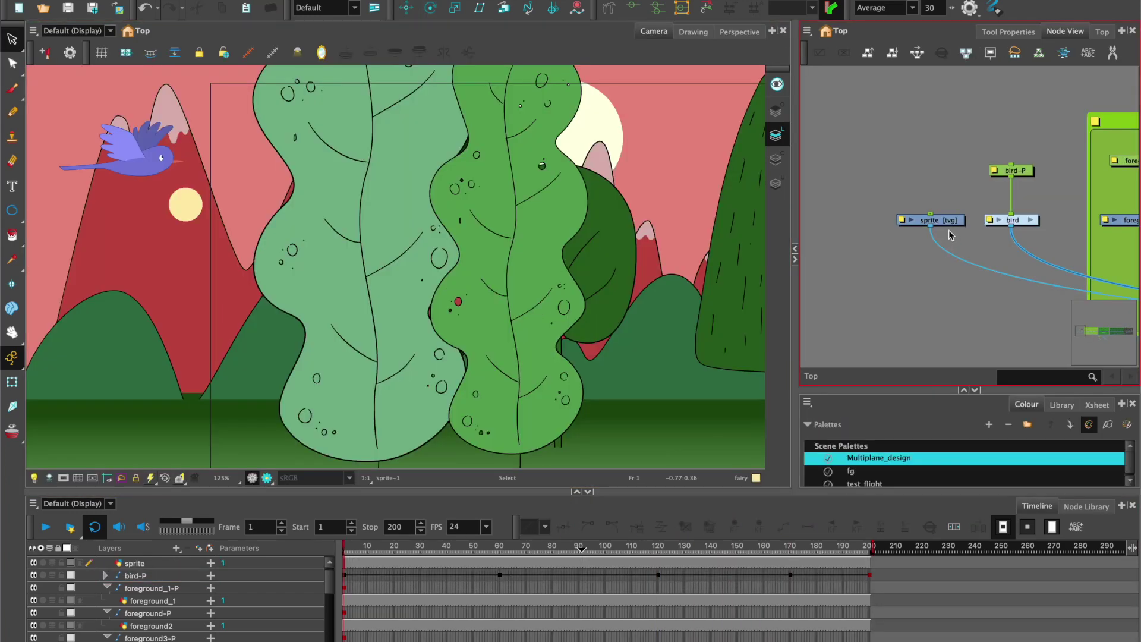
- Pick the Ellipse tool for the sprite layer, add a parent peg to the sprite drawing node and align the nodes
{"action": "left_click", "coordinate": [947, 222]}
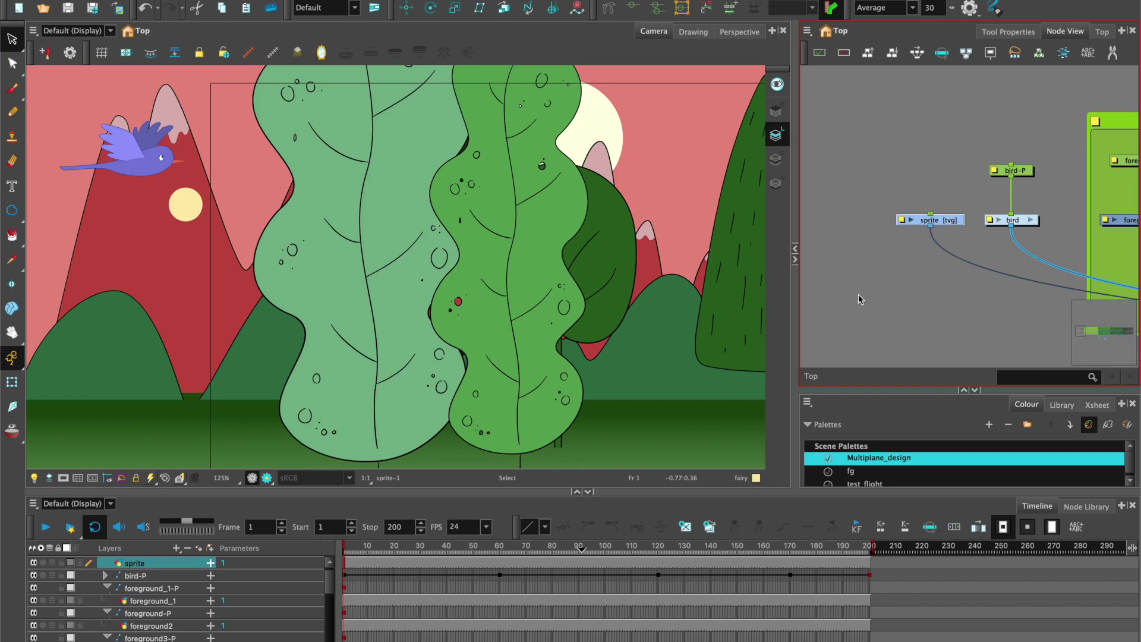
{"action": "left_click", "coordinate": [12, 211]}
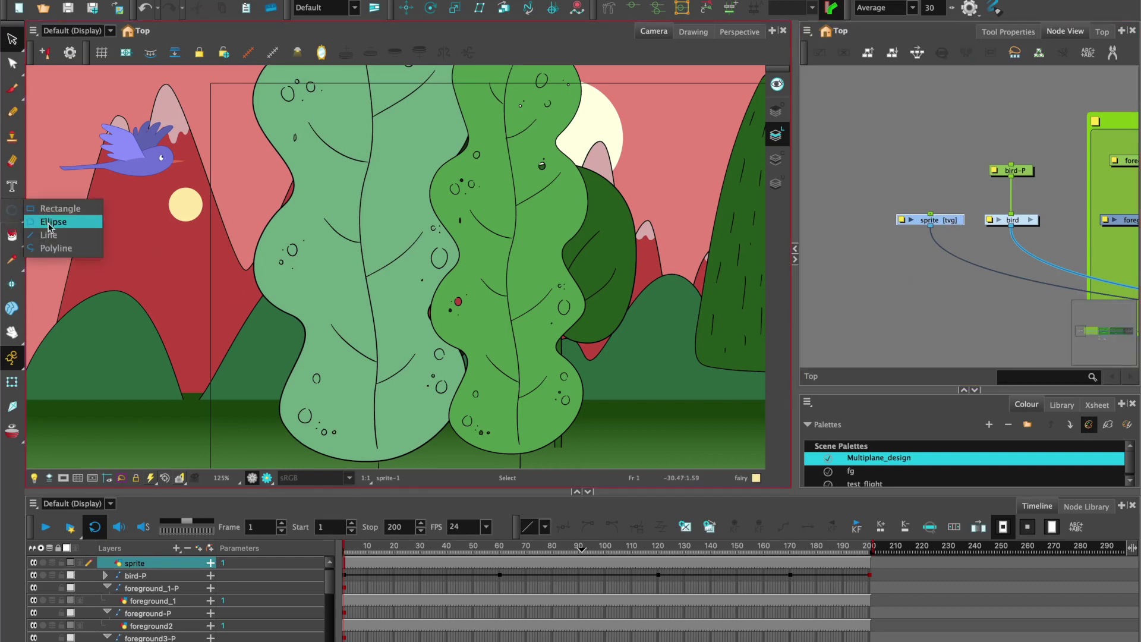
{"action": "left_click", "coordinate": [57, 224]}
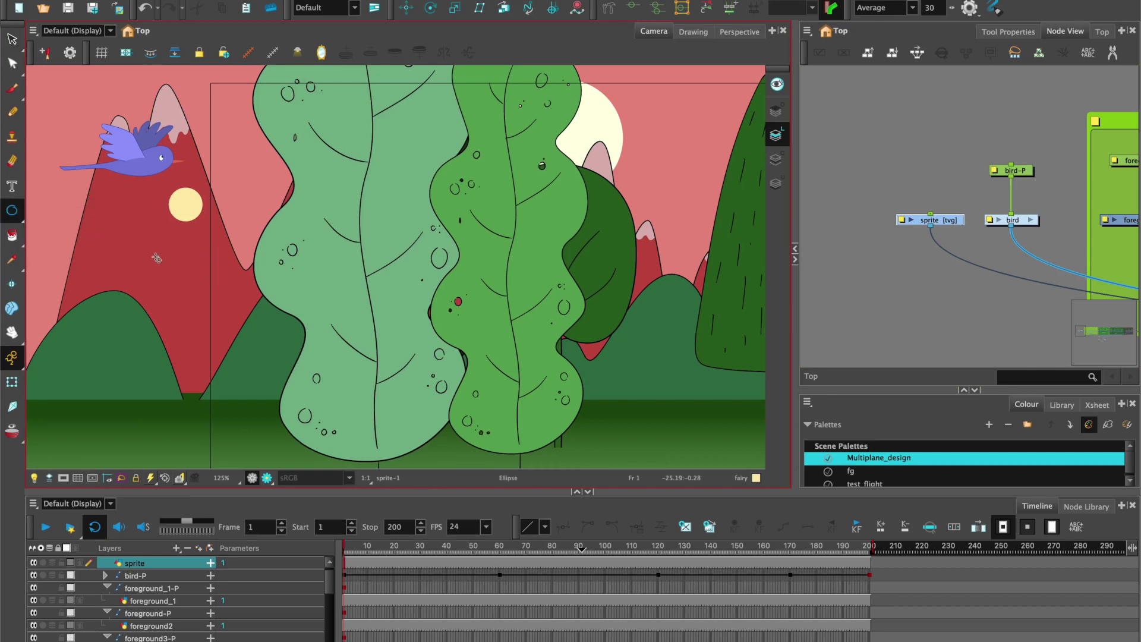
{"action": "left_click_drag", "start_coordinate": [163, 273], "coordinate": [174, 300]}
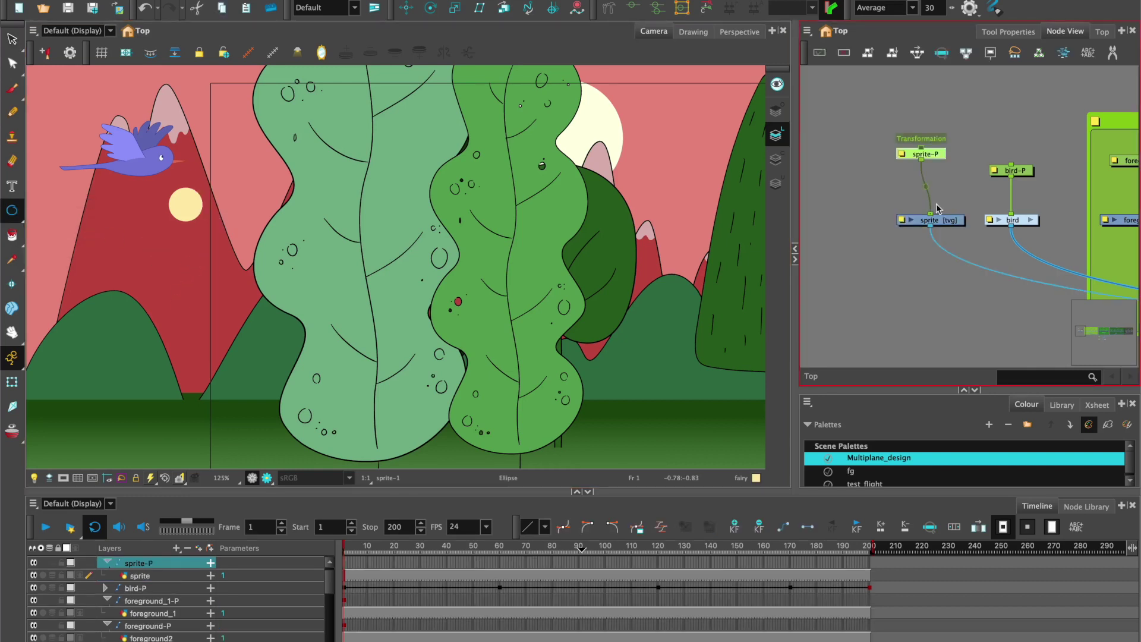
{"action": "key", "text": "o"}
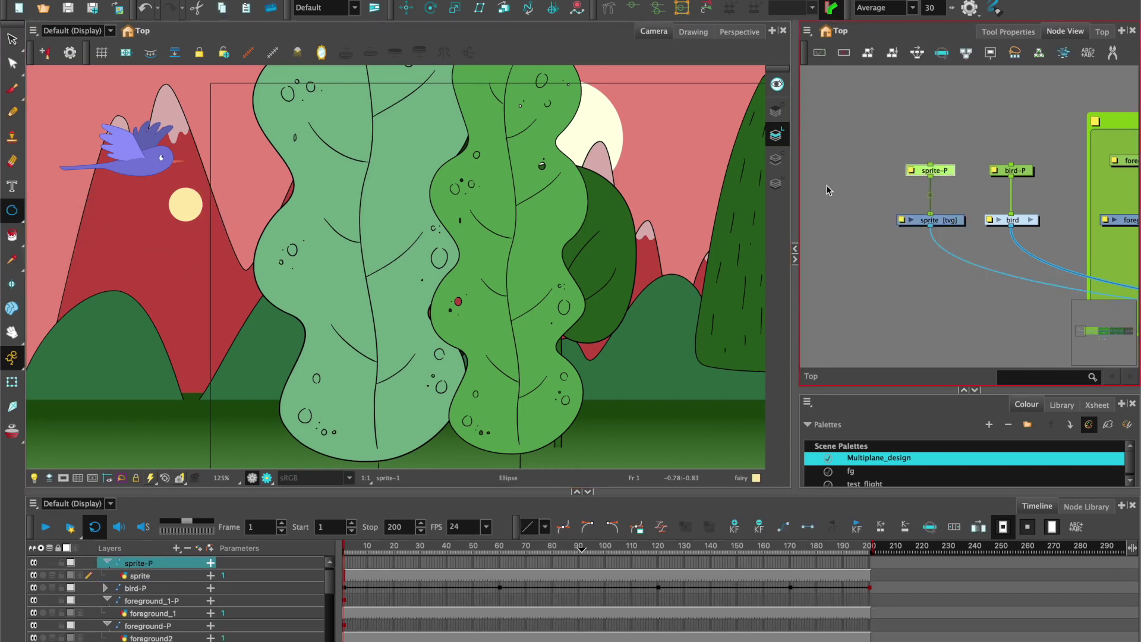
- Move the sprite-P peg's pivot to the centre of the yellow circle with the Rotate tool
{"action": "left_click", "coordinate": [431, 8]}
{"action": "scroll", "coordinate": [511, 309], "scroll_direction": "down", "scroll_amount": 2}
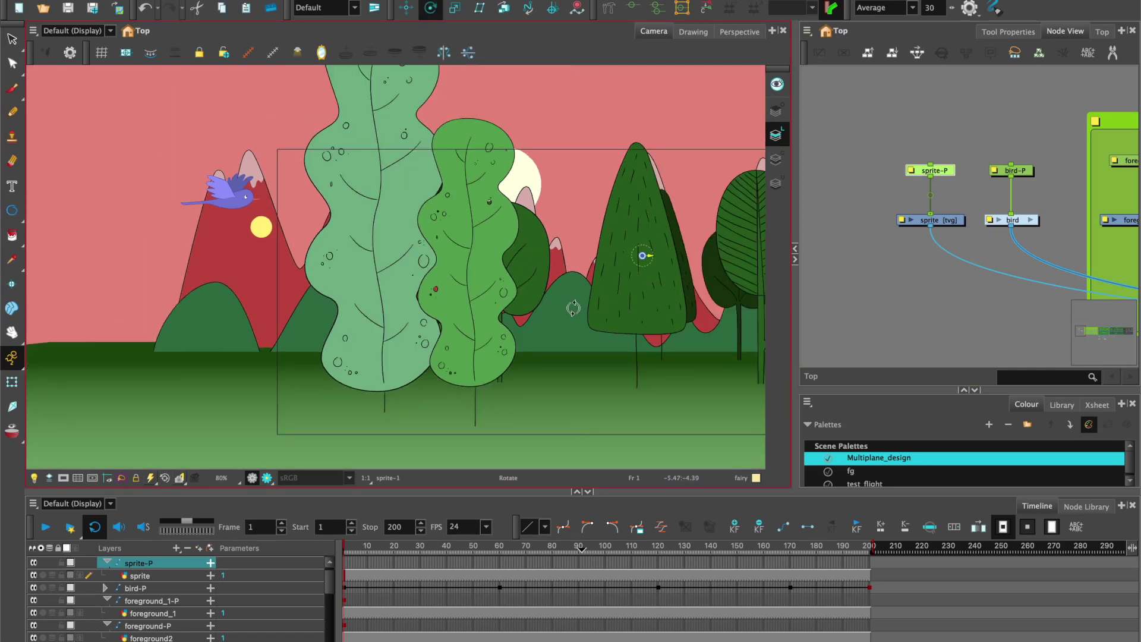
{"action": "left_click_drag", "start_coordinate": [643, 258], "coordinate": [582, 258]}
{"action": "scroll", "coordinate": [282, 233], "scroll_direction": "up", "scroll_amount": 3}
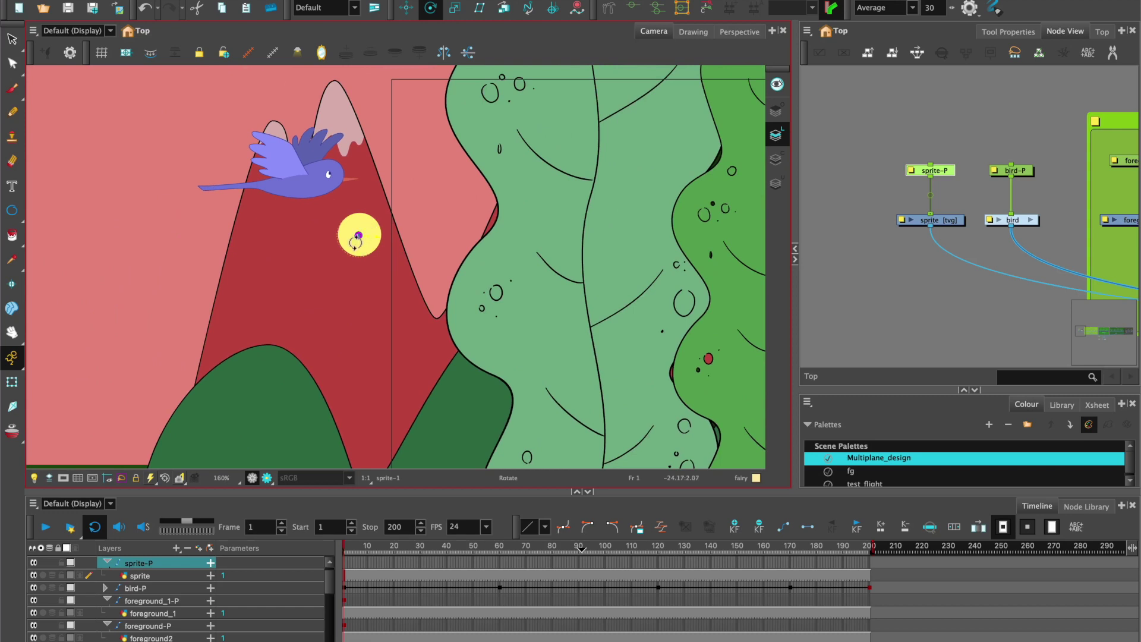
{"action": "scroll", "coordinate": [355, 242], "scroll_direction": "up", "scroll_amount": 4}
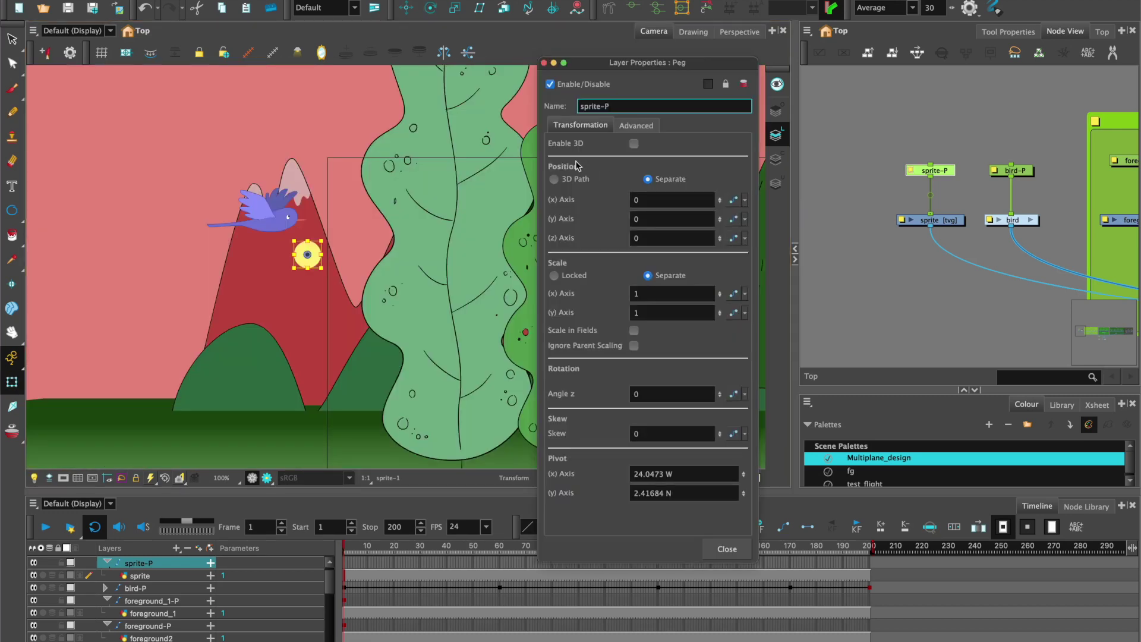
- Enable 3D on the sprite-P peg and set its position to 3D Path
{"action": "left_click", "coordinate": [634, 144]}
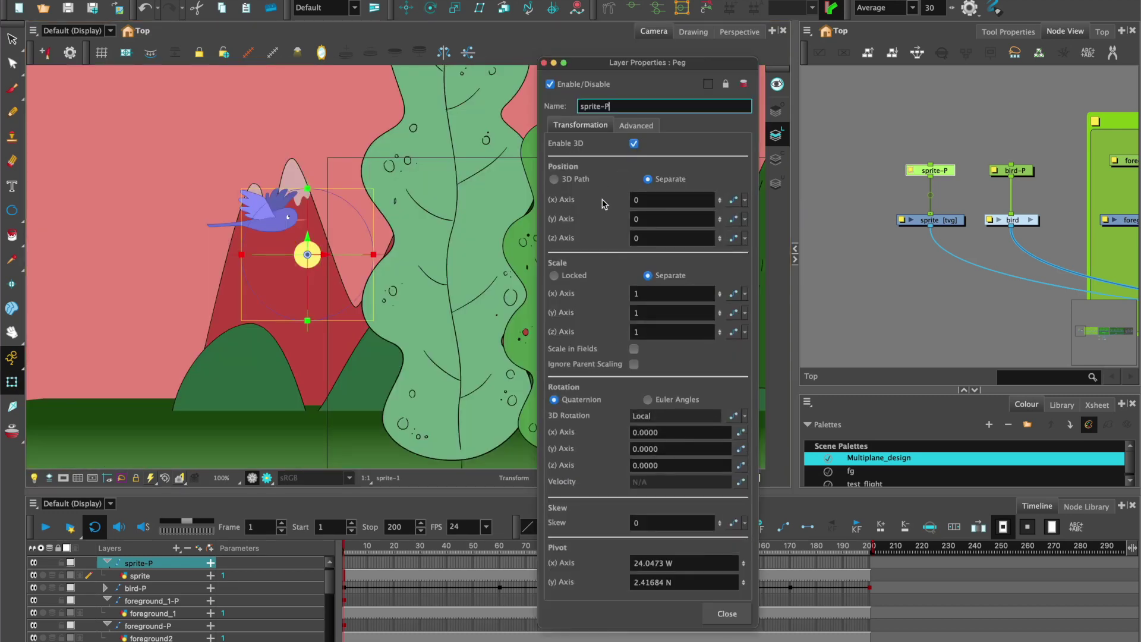
{"action": "left_click", "coordinate": [554, 179]}
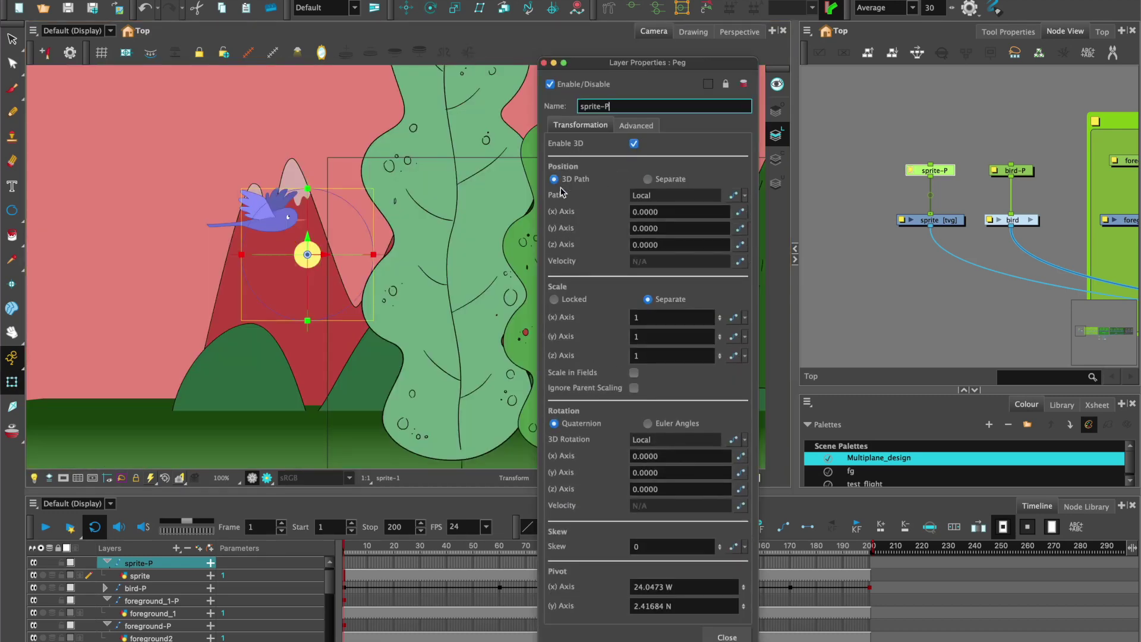
{"action": "left_click", "coordinate": [727, 635]}
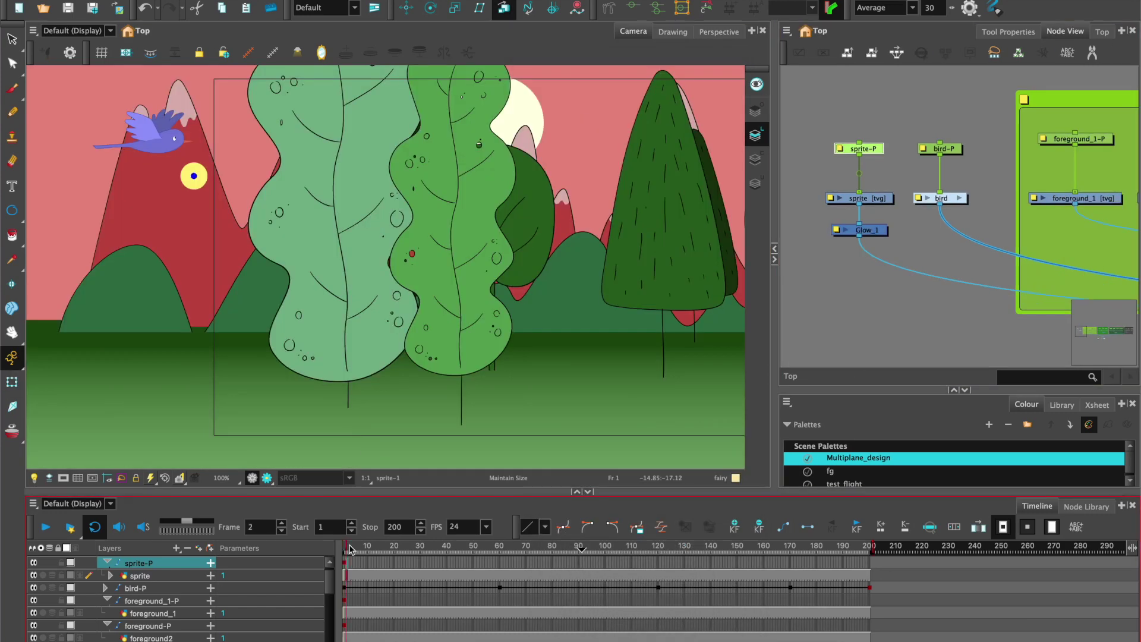
- Keyframe the sprite at frame 31 by moving it right onto the second light-green tree
{"action": "left_click_drag", "start_coordinate": [350, 547], "coordinate": [423, 547]}
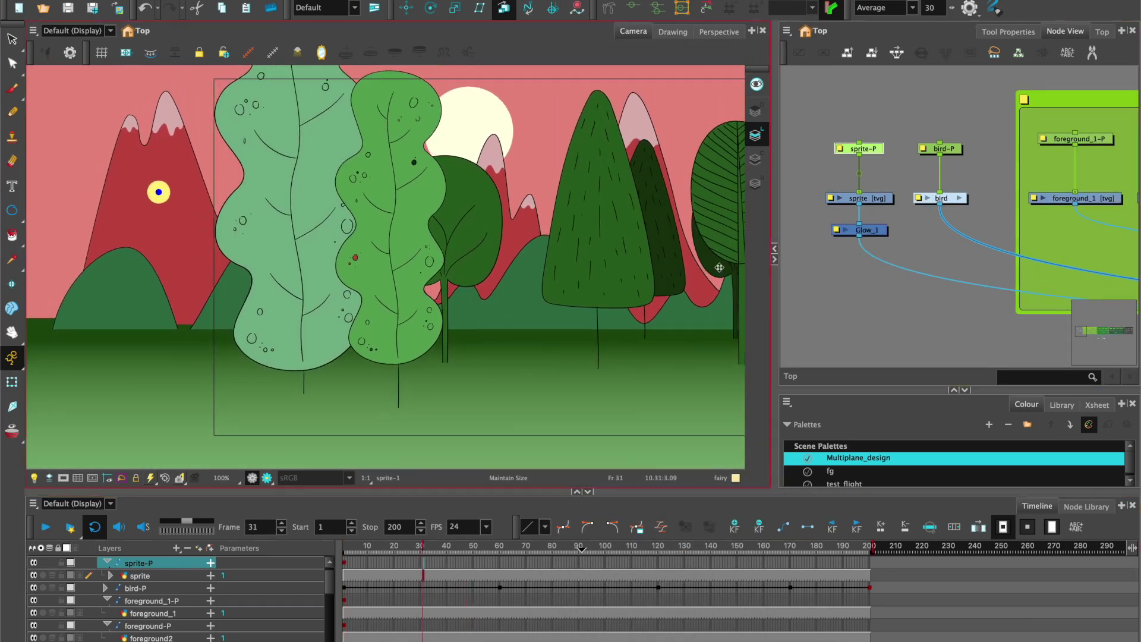
{"action": "left_click", "coordinate": [406, 7]}
{"action": "left_click_drag", "start_coordinate": [180, 193], "coordinate": [397, 187]}
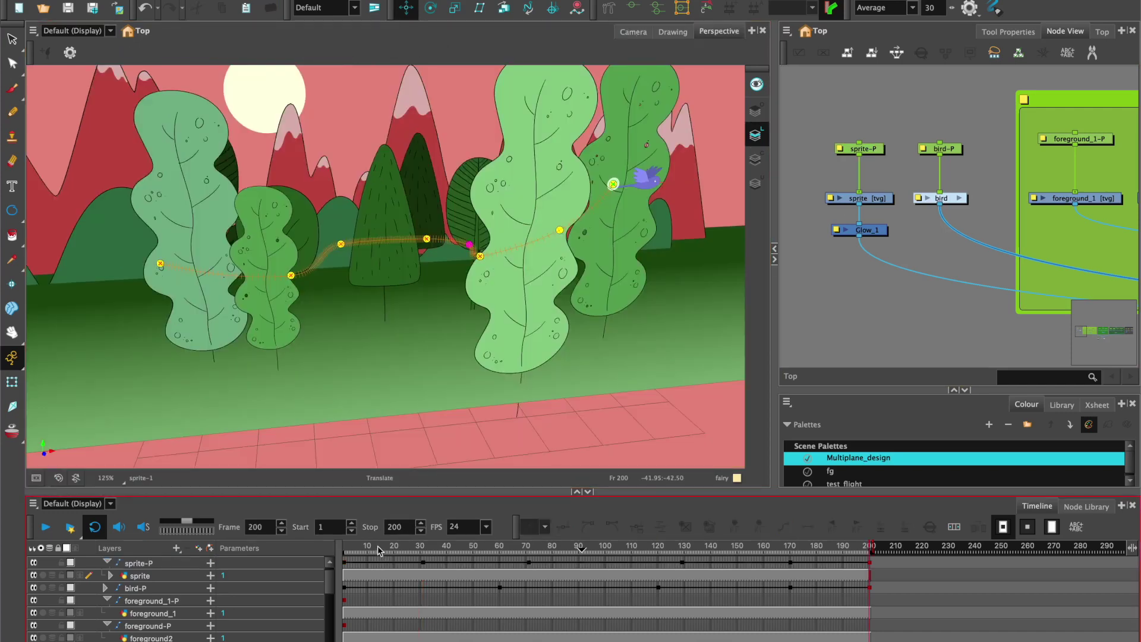
- Rotate the sprite-P peg in the Perspective view so the sprite aligns with its flight path at the back bend
{"action": "left_click_drag", "start_coordinate": [378, 549], "coordinate": [421, 555]}
{"action": "scroll", "coordinate": [274, 305], "scroll_direction": "up", "scroll_amount": 3}
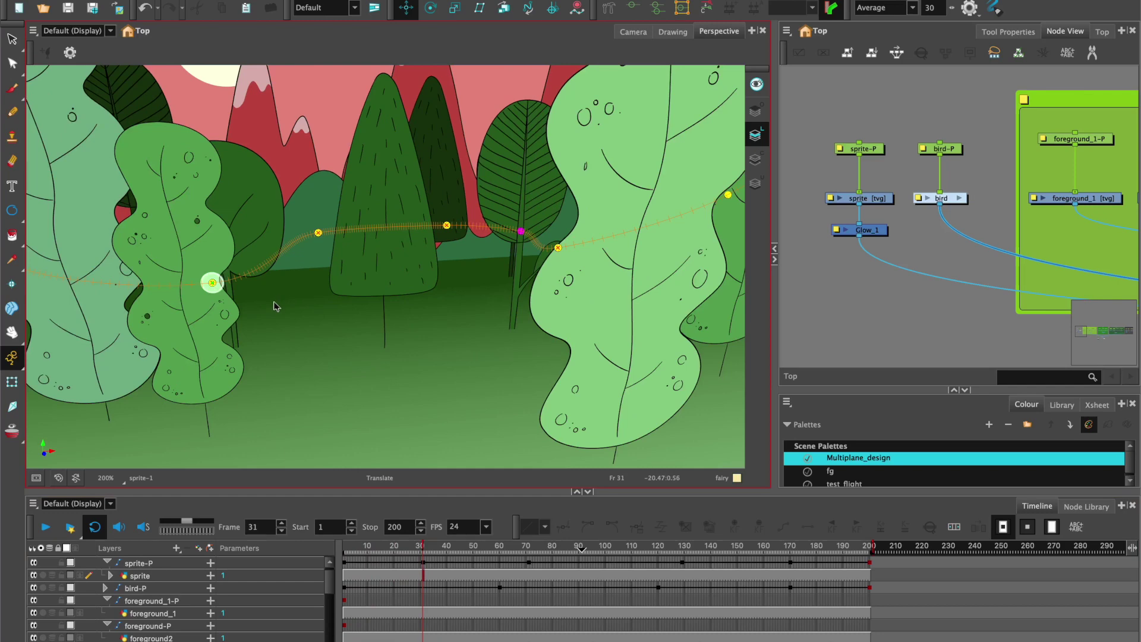
{"action": "left_click_drag", "start_coordinate": [267, 306], "coordinate": [268, 330]}
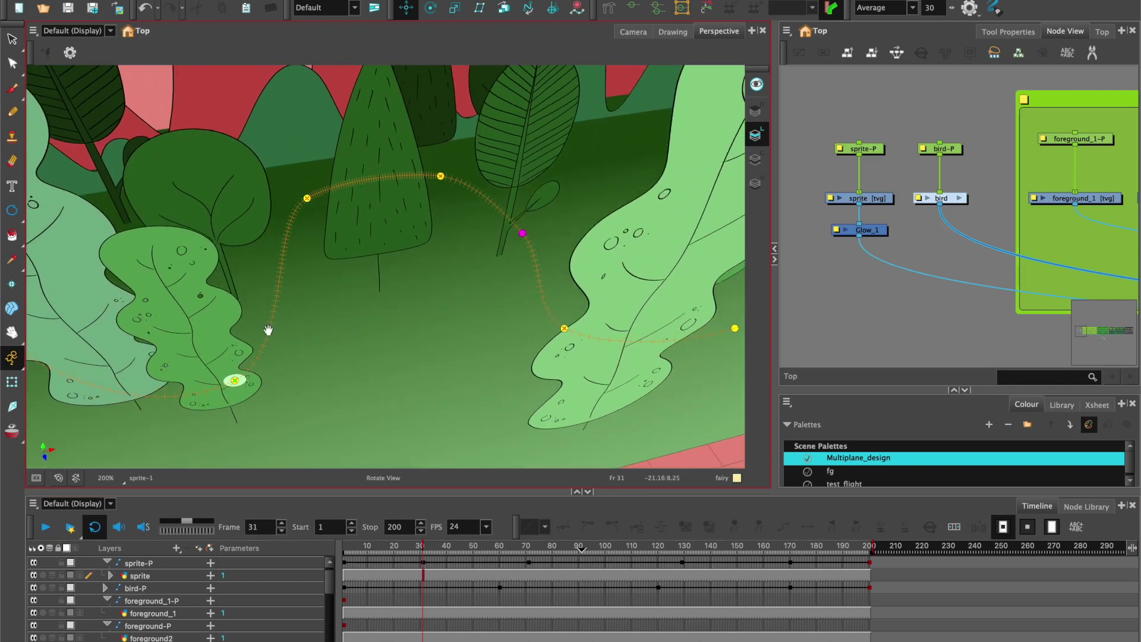
{"action": "mouse_move", "coordinate": [269, 378]}
{"action": "left_mouse_down"}
{"action": "mouse_move", "coordinate": [255, 360]}
{"action": "mouse_move", "coordinate": [263, 373]}
{"action": "left_mouse_up"}
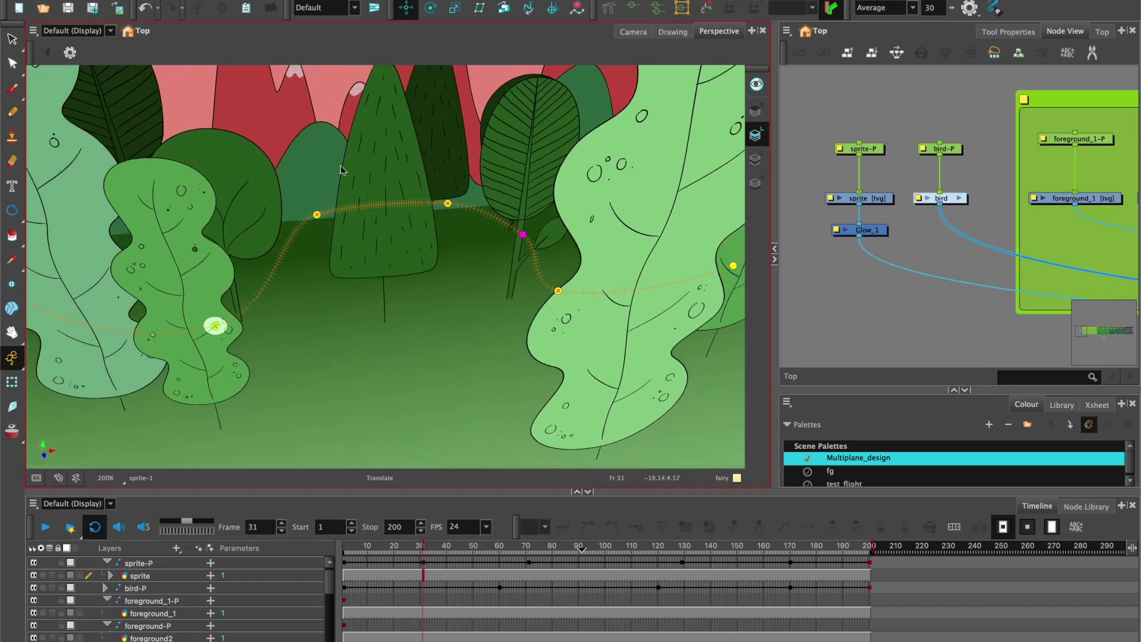
{"action": "left_click", "coordinate": [431, 11]}
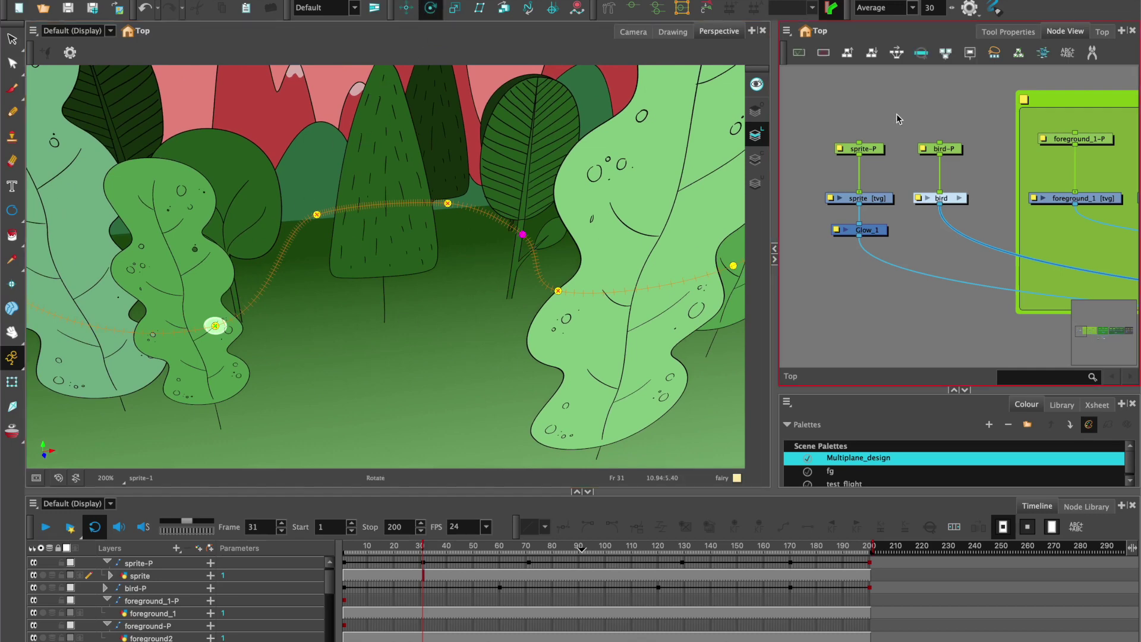
{"action": "left_click", "coordinate": [872, 150]}
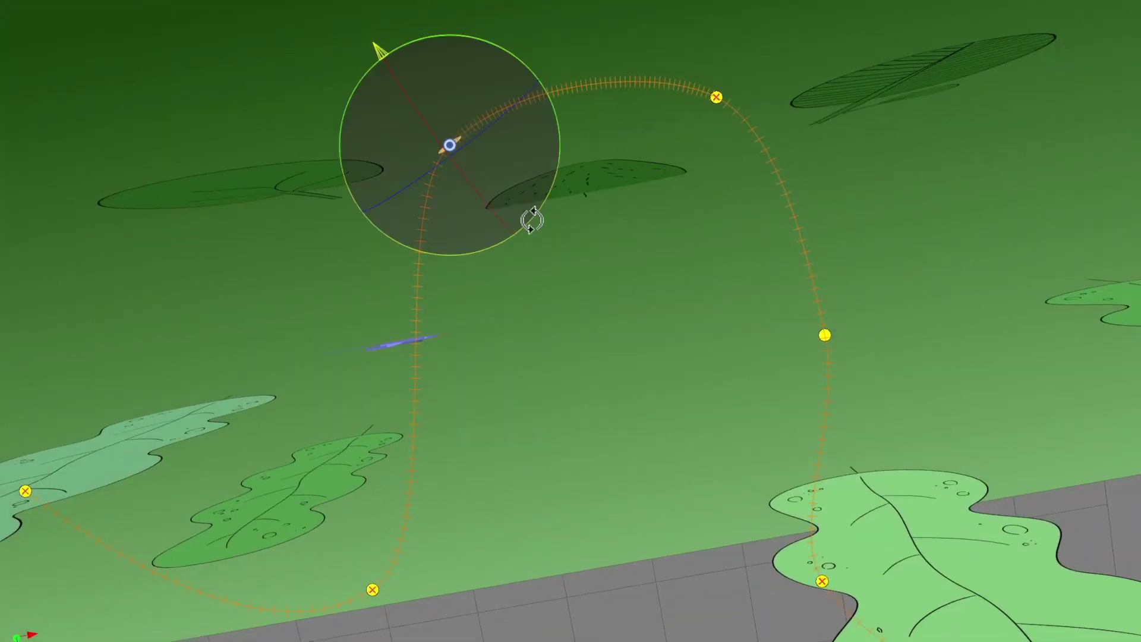
{"action": "left_click_drag", "start_coordinate": [533, 219], "coordinate": [547, 200]}
{"action": "mouse_move", "coordinate": [650, 273]}
{"action": "left_mouse_down"}
{"action": "mouse_move", "coordinate": [626, 285]}
{"action": "mouse_move", "coordinate": [649, 288]}
{"action": "mouse_move", "coordinate": [641, 273]}
{"action": "left_mouse_up"}
{"action": "key", "text": "apostrophe"}
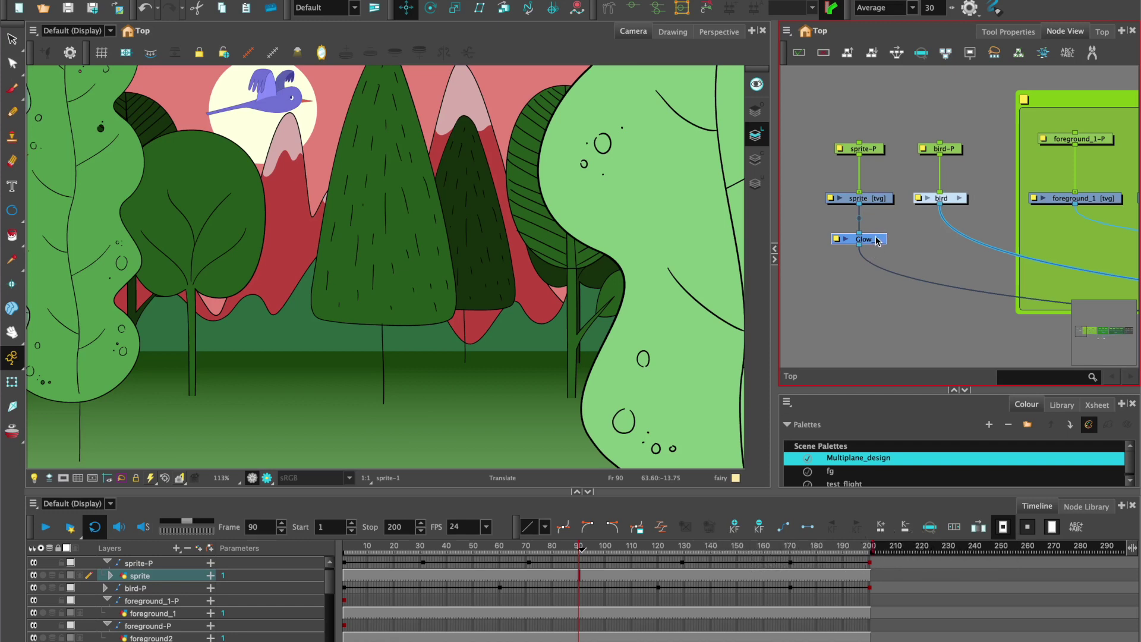
- Delete the existing Glow node under the sprite drawing and look up the Glow effect in the Node Library
{"action": "key", "text": "Delete"}
{"action": "left_click", "coordinate": [1086, 506]}
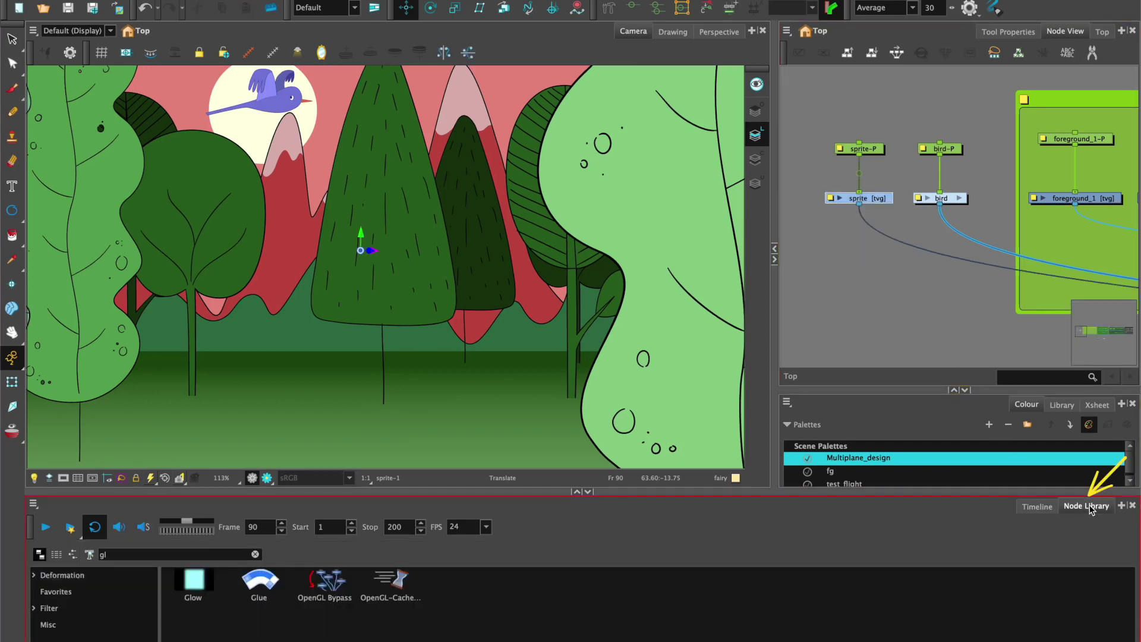
{"action": "left_click", "coordinate": [109, 554]}
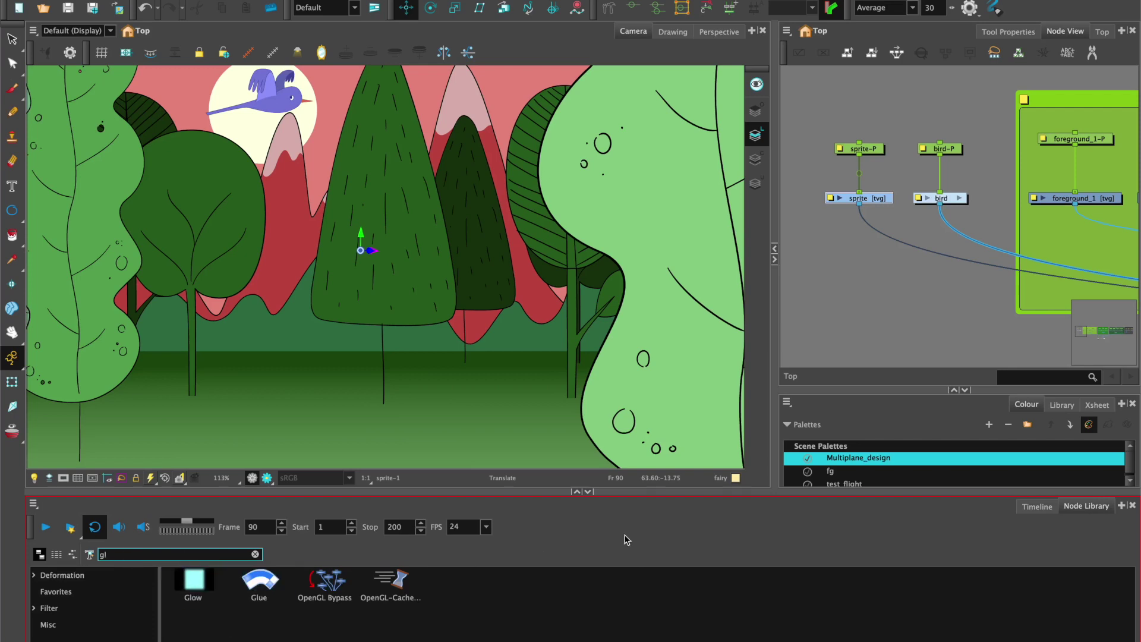
{"action": "left_click", "coordinate": [1036, 506]}
{"action": "left_click", "coordinate": [885, 260]}
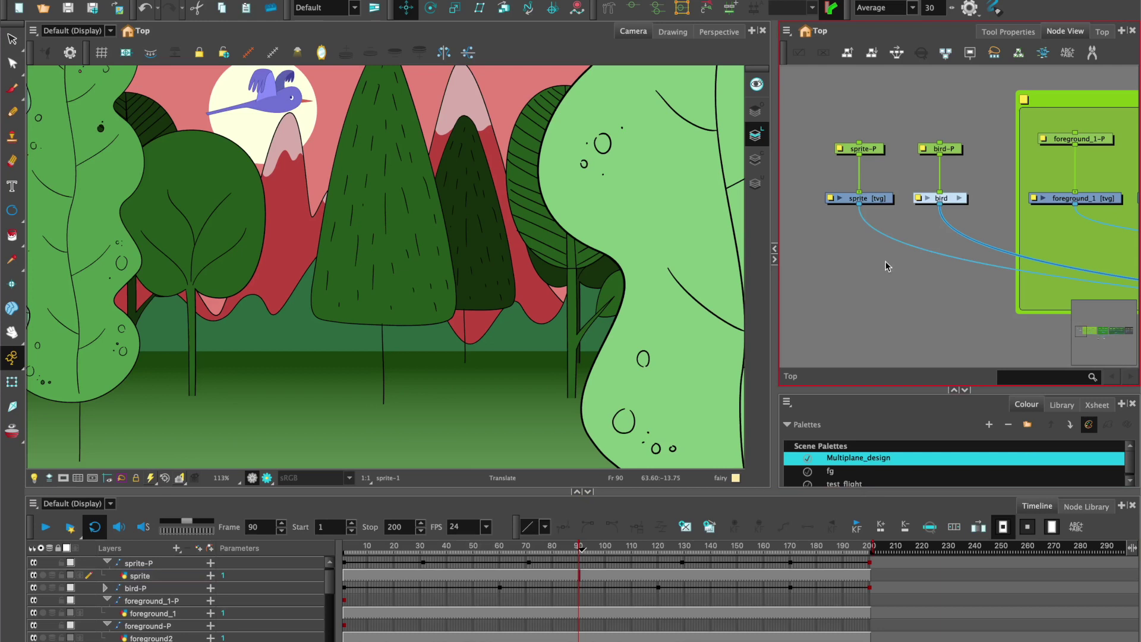
- Add a Glow node to the sprite drawing's output through the node search and place it just below the drawing
{"action": "left_click", "coordinate": [879, 202]}
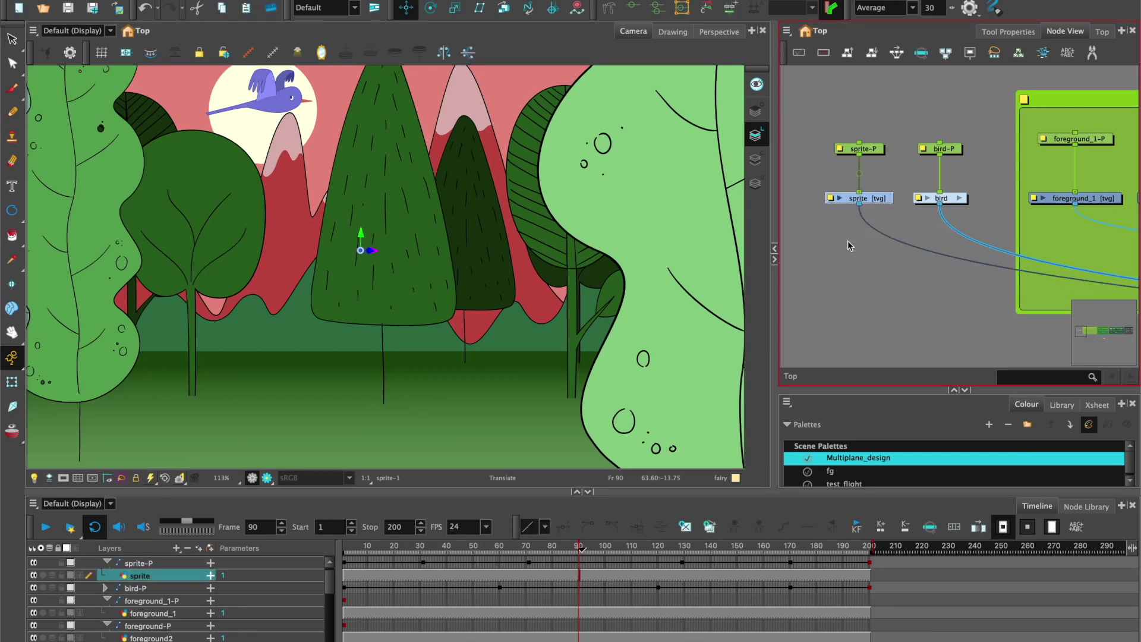
{"action": "key", "text": "Return"}
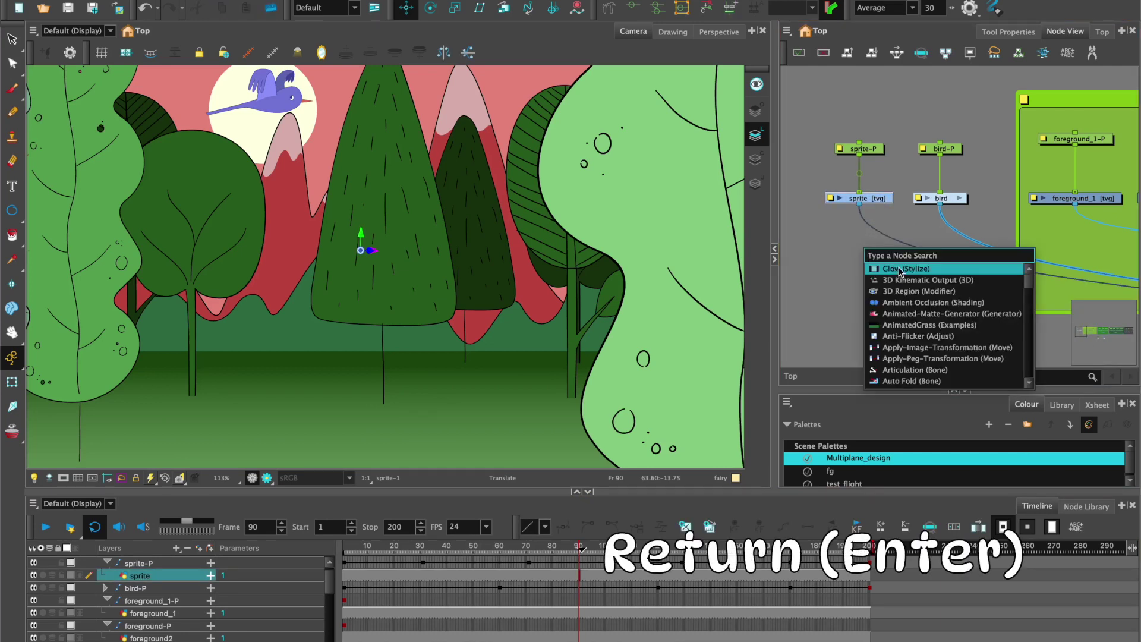
{"action": "left_click", "coordinate": [900, 271]}
{"action": "mouse_move", "coordinate": [900, 234]}
{"action": "left_mouse_down"}
{"action": "mouse_move", "coordinate": [872, 254]}
{"action": "mouse_move", "coordinate": [879, 232]}
{"action": "left_mouse_up"}
{"action": "left_click", "coordinate": [885, 211]}
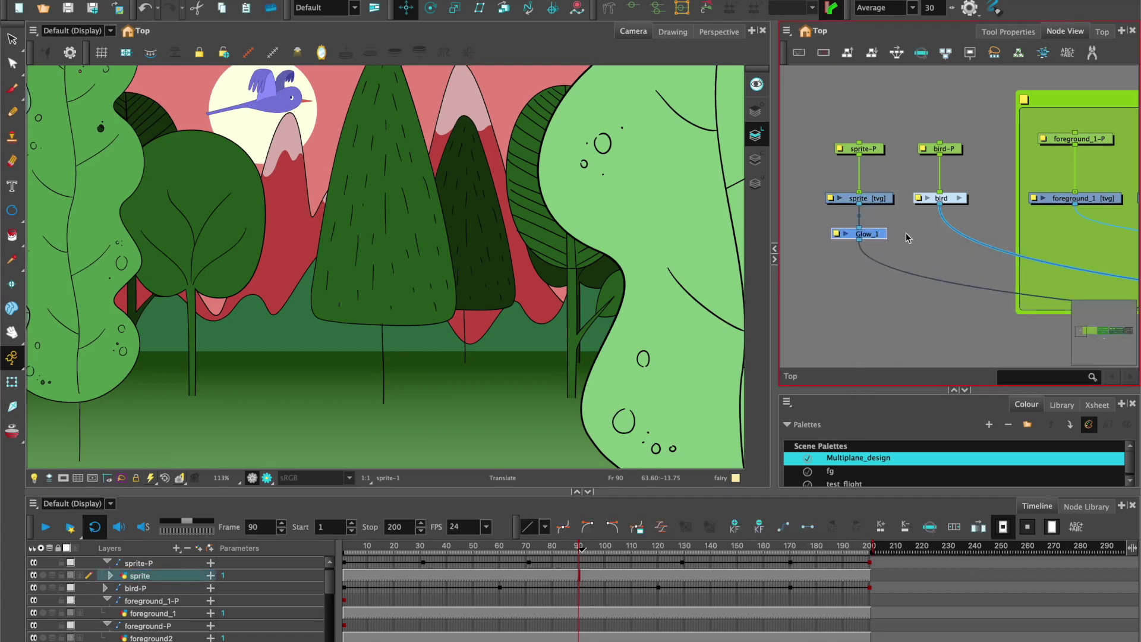
- Open the Glow_1 node's properties and preview the sprite at frame 17 in Render View
{"action": "double_click", "coordinate": [866, 234]}
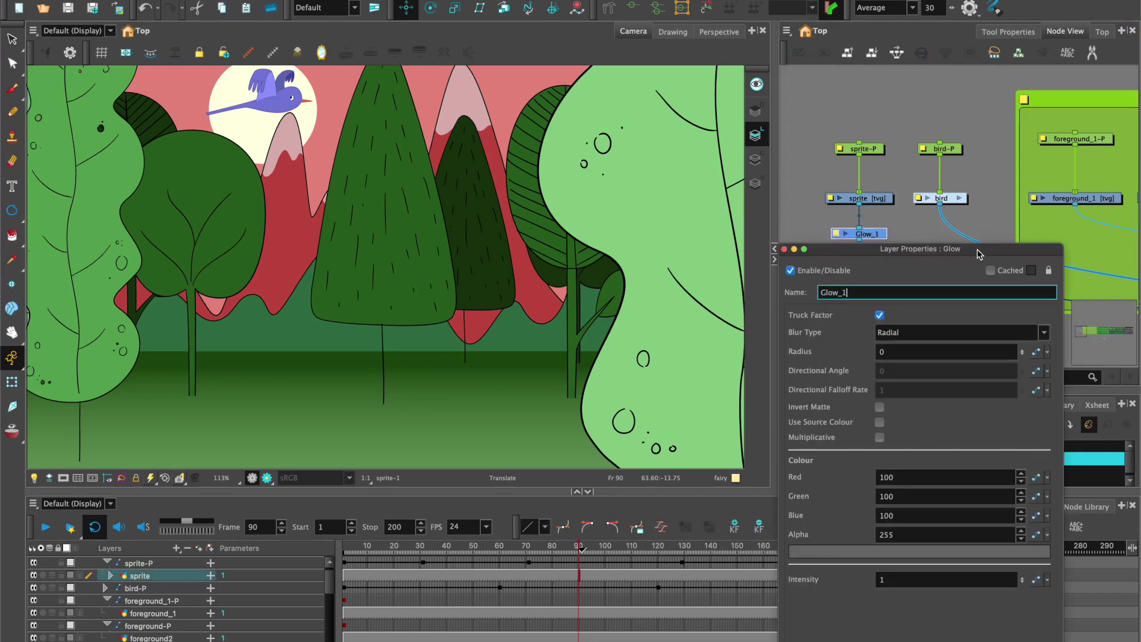
{"action": "left_click_drag", "start_coordinate": [979, 254], "coordinate": [988, 259]}
{"action": "left_click", "coordinate": [371, 574]}
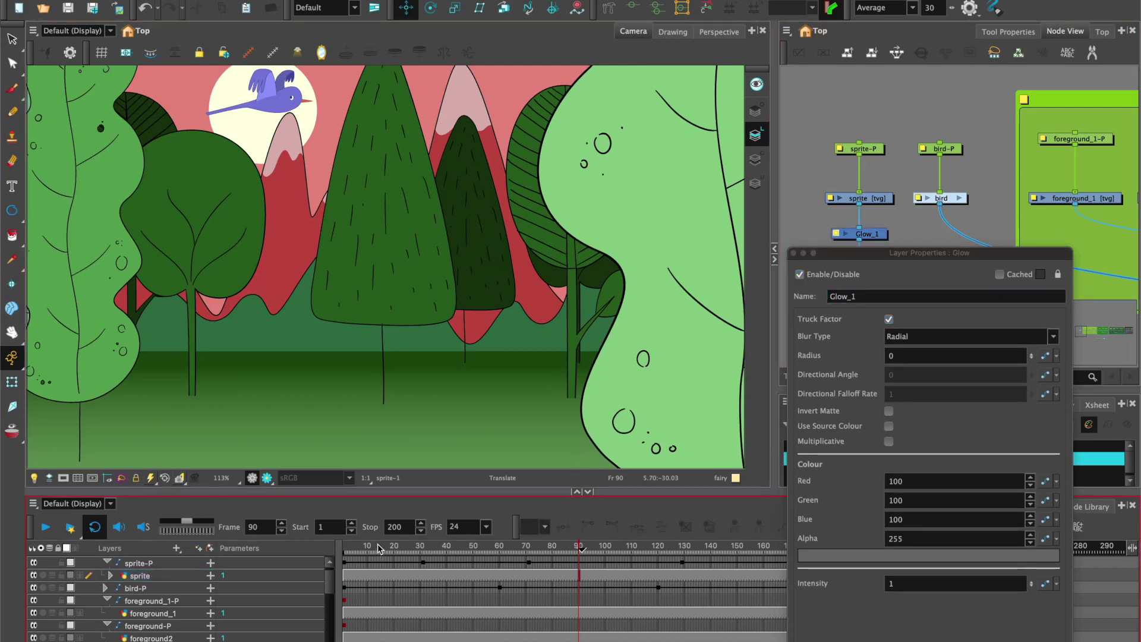
{"action": "mouse_move", "coordinate": [379, 548]}
{"action": "left_mouse_down"}
{"action": "mouse_move", "coordinate": [360, 547]}
{"action": "mouse_move", "coordinate": [386, 548]}
{"action": "left_mouse_up"}
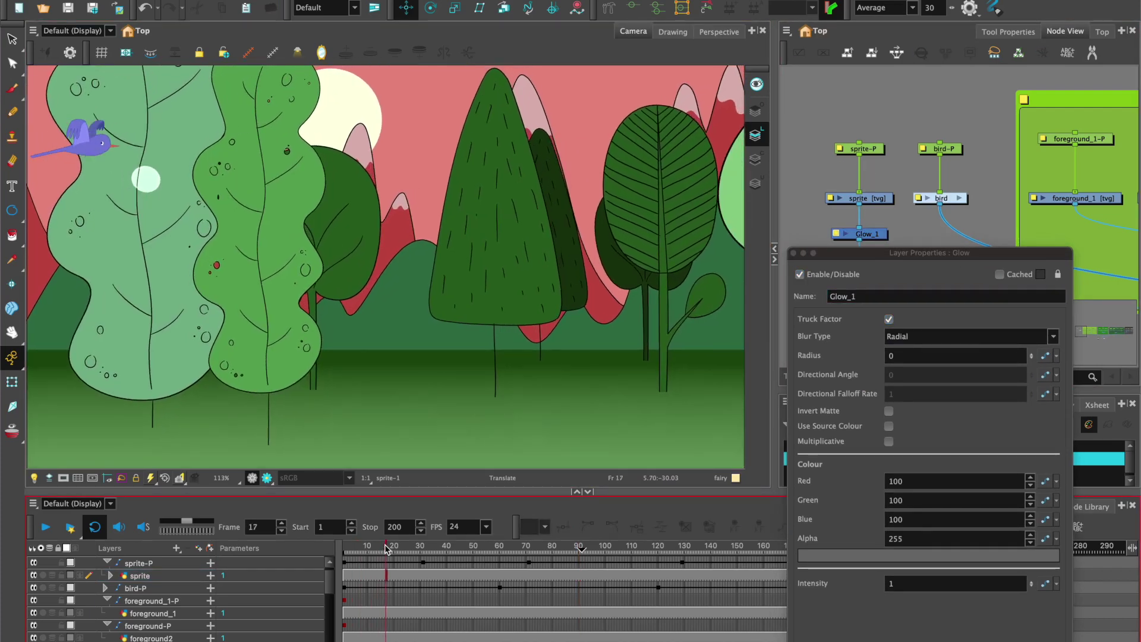
{"action": "left_click", "coordinate": [267, 478]}
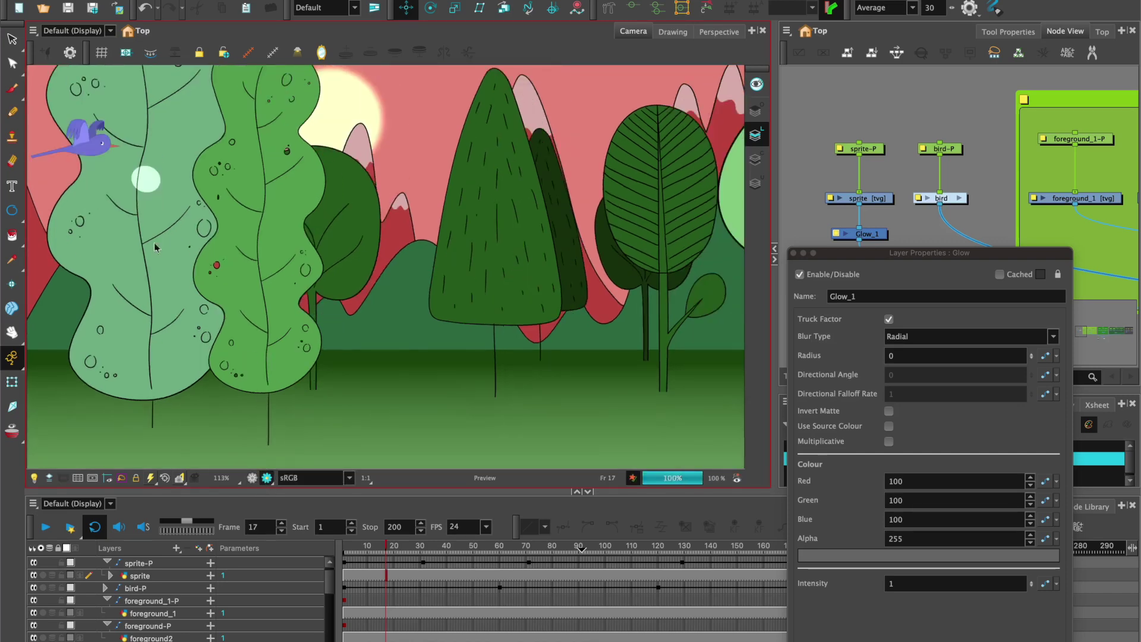
- Try a Glow_1 radius of 6 with Use Source Colour enabled, and raise the radius to 9
{"action": "left_click", "coordinate": [901, 357]}
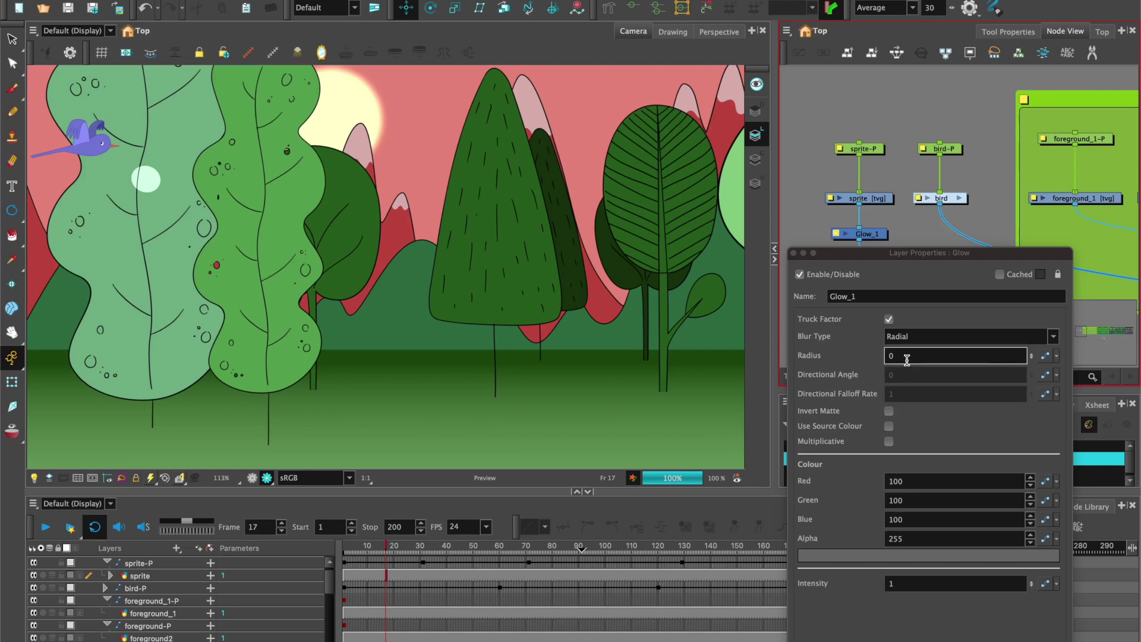
{"action": "left_click", "coordinate": [903, 356]}
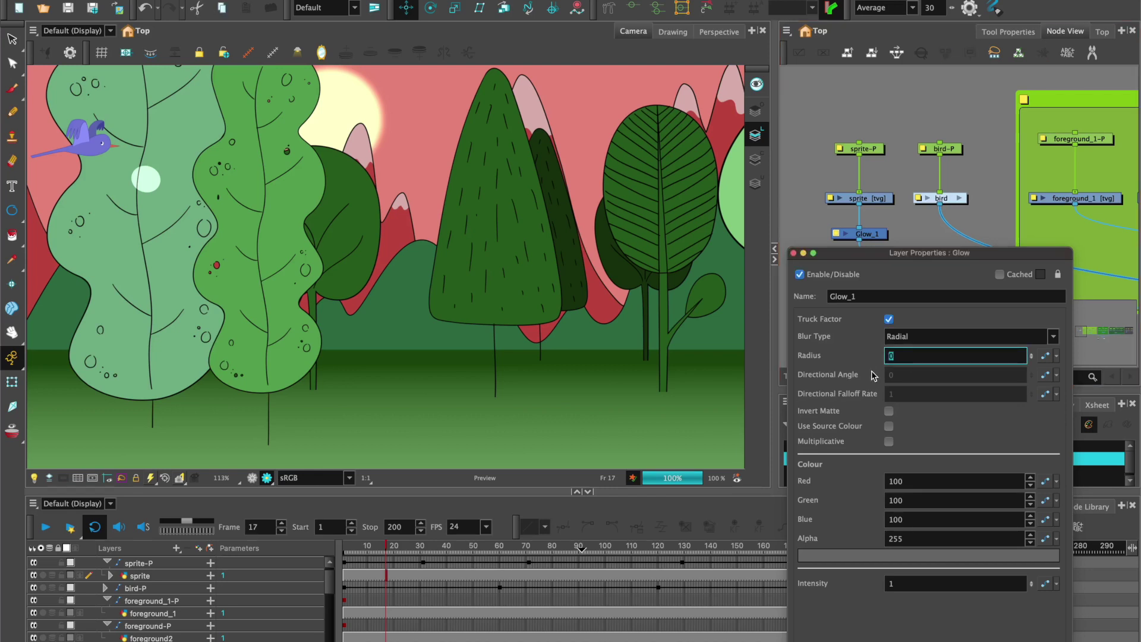
{"action": "type", "text": "6"}
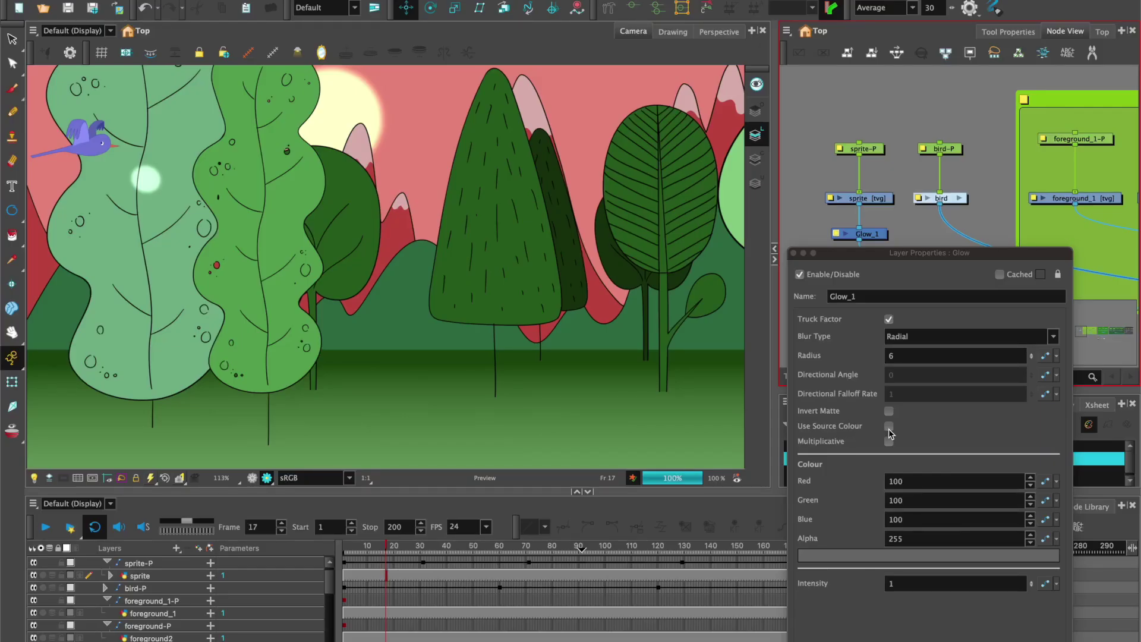
{"action": "left_click", "coordinate": [888, 427]}
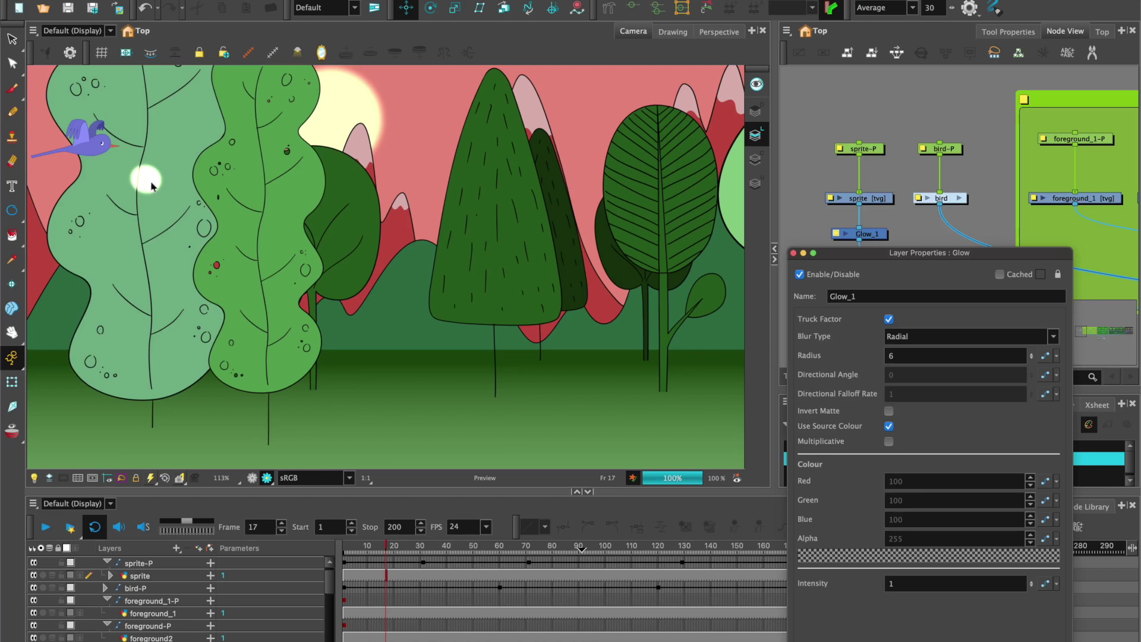
{"action": "double_click", "coordinate": [902, 357]}
{"action": "type", "text": "9"}
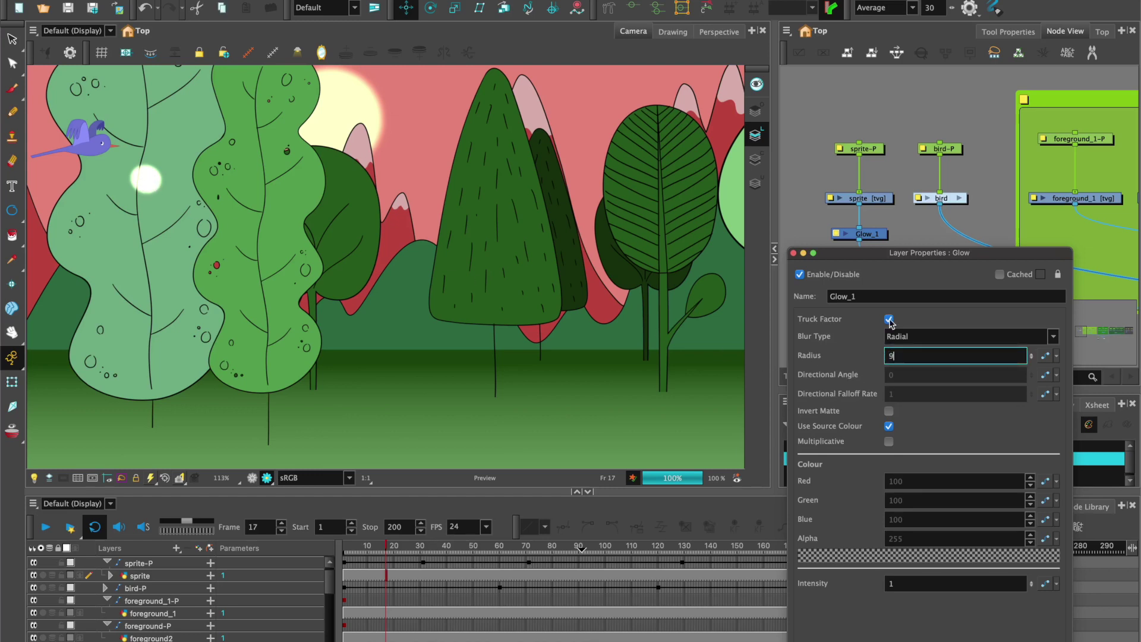
{"action": "left_click", "coordinate": [148, 199]}
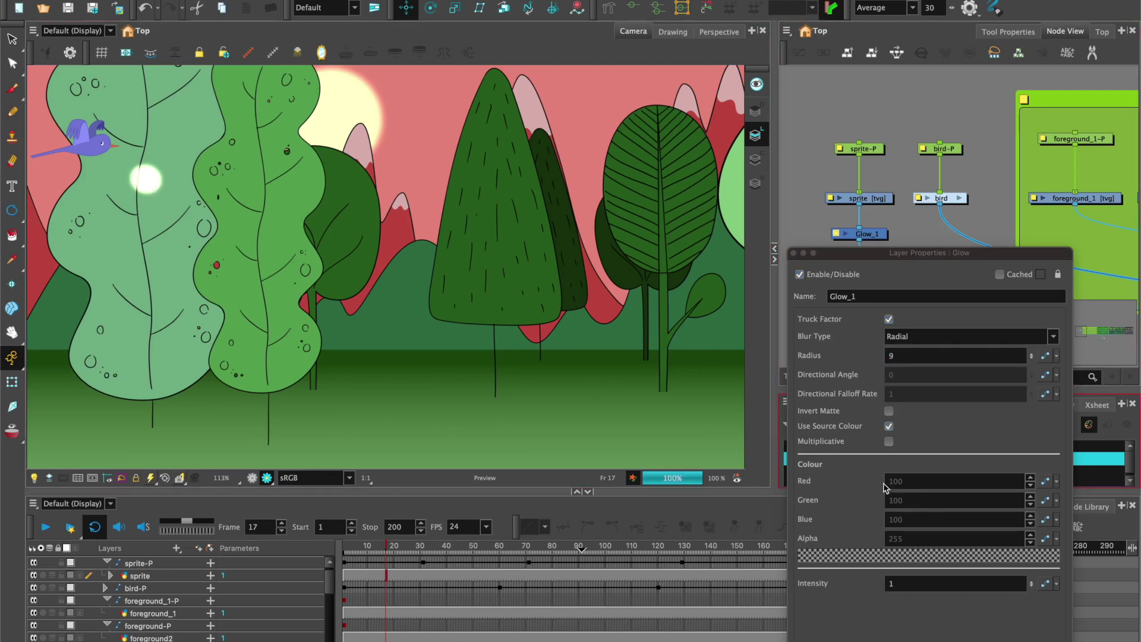
- Set the Glow_1 intensity to 0.8 and switch the glow from Use Source Colour to Multiplicative
{"action": "double_click", "coordinate": [898, 582]}
{"action": "type", "text": "0.8"}
{"action": "key", "text": "Return"}
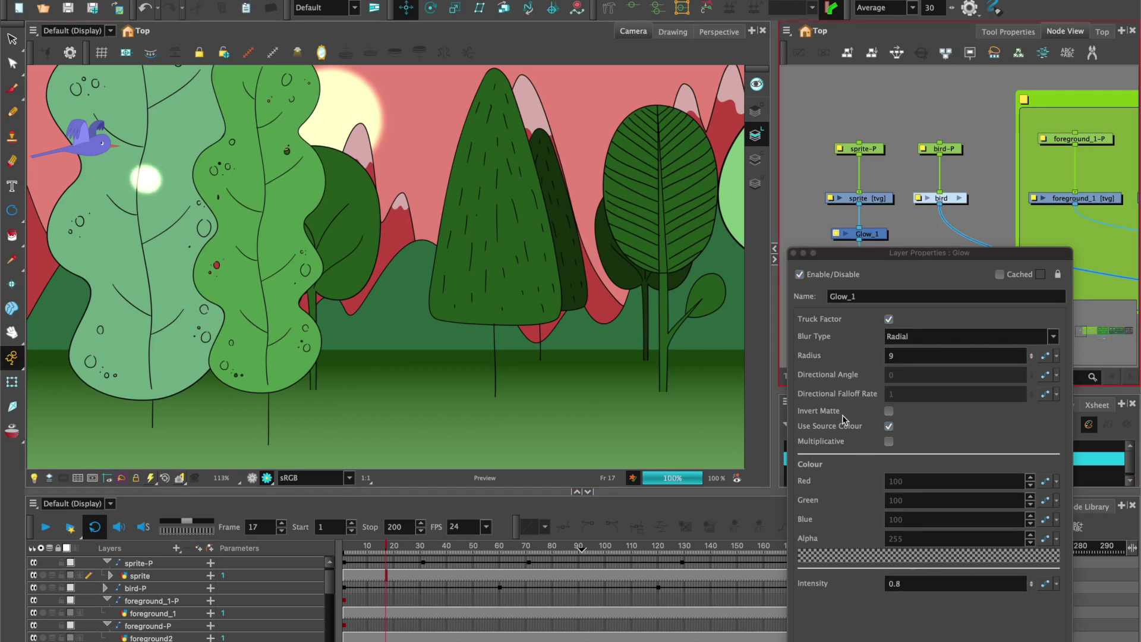
{"action": "left_click", "coordinate": [889, 427]}
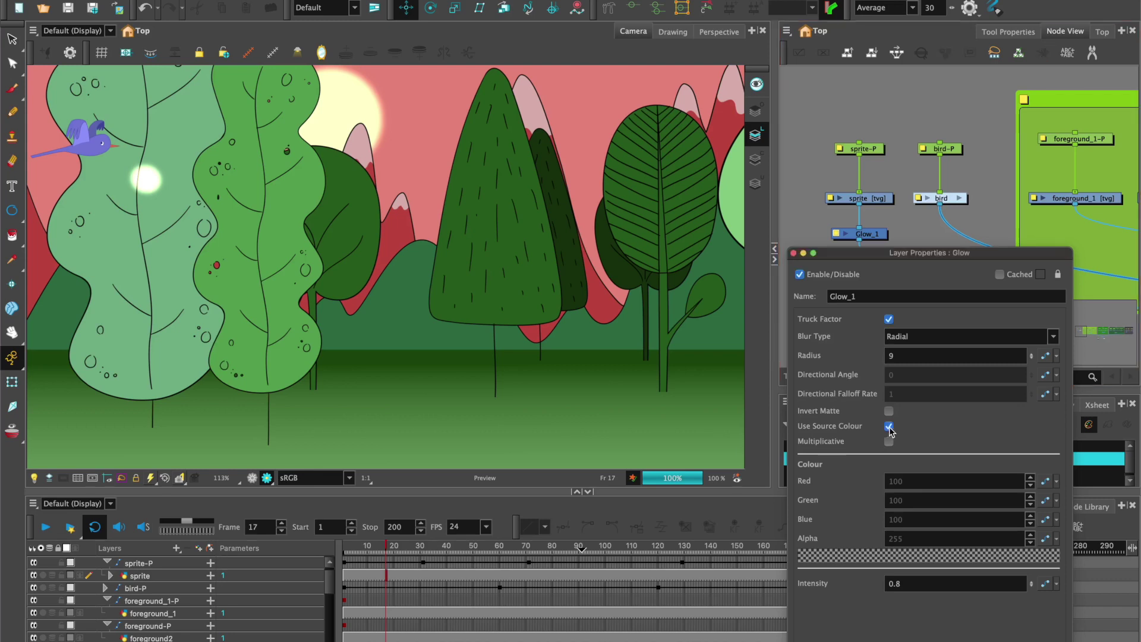
{"action": "left_click", "coordinate": [888, 442]}
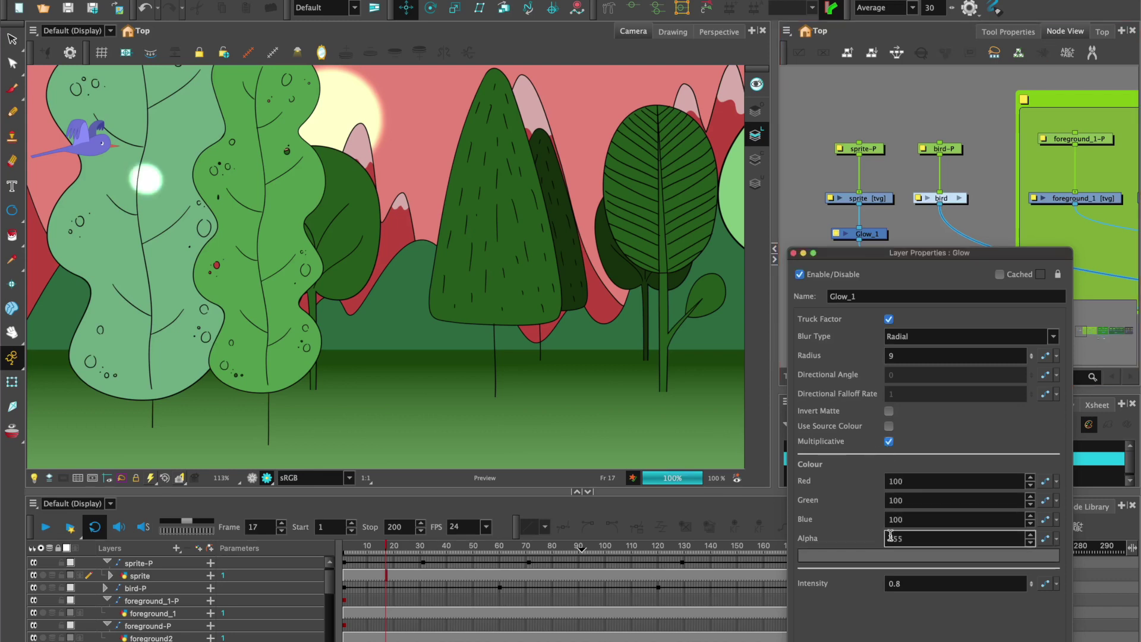
- Try red, near-black and blue as the glow colour, and settle on a dark brown with red 50, green 34 and blue 30
{"action": "left_click", "coordinate": [863, 556]}
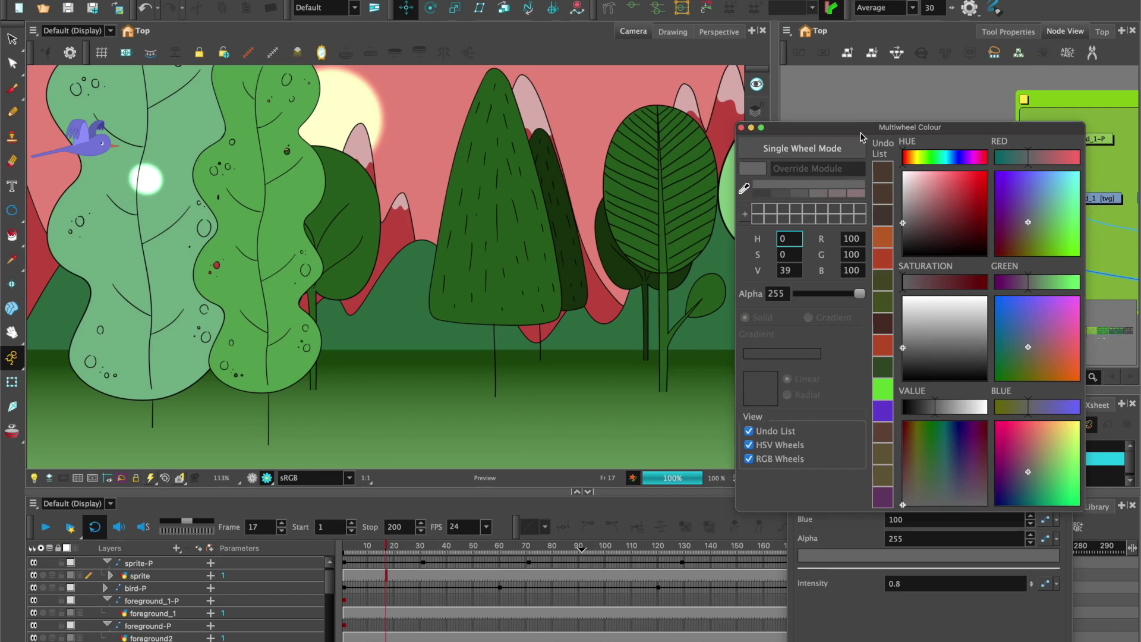
{"action": "left_click_drag", "start_coordinate": [864, 132], "coordinate": [824, 201]}
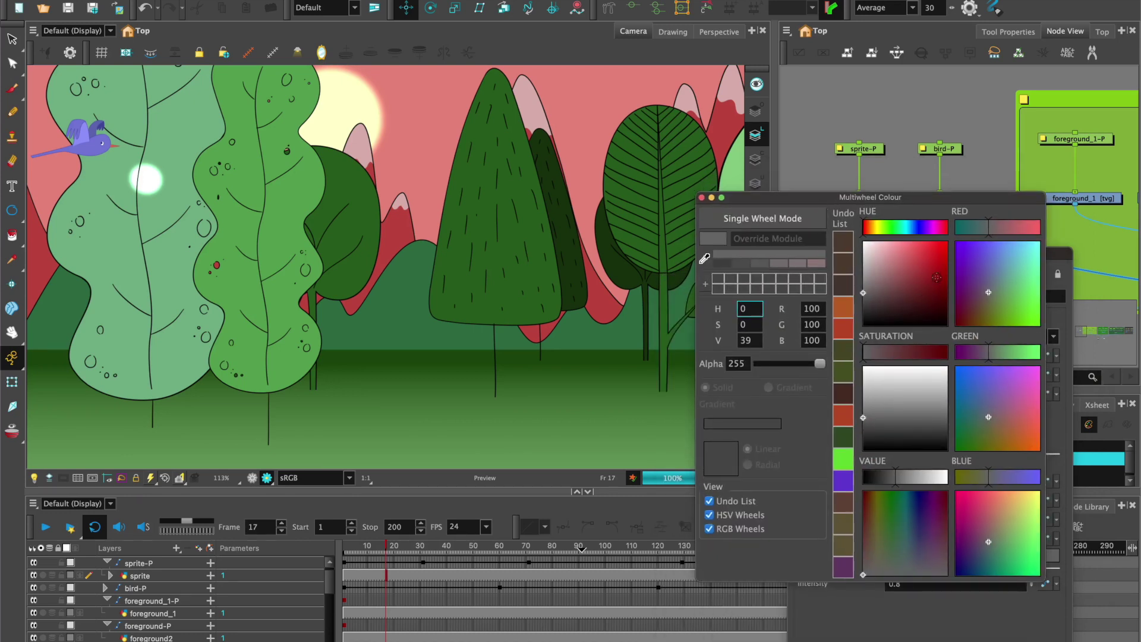
{"action": "left_click", "coordinate": [934, 254]}
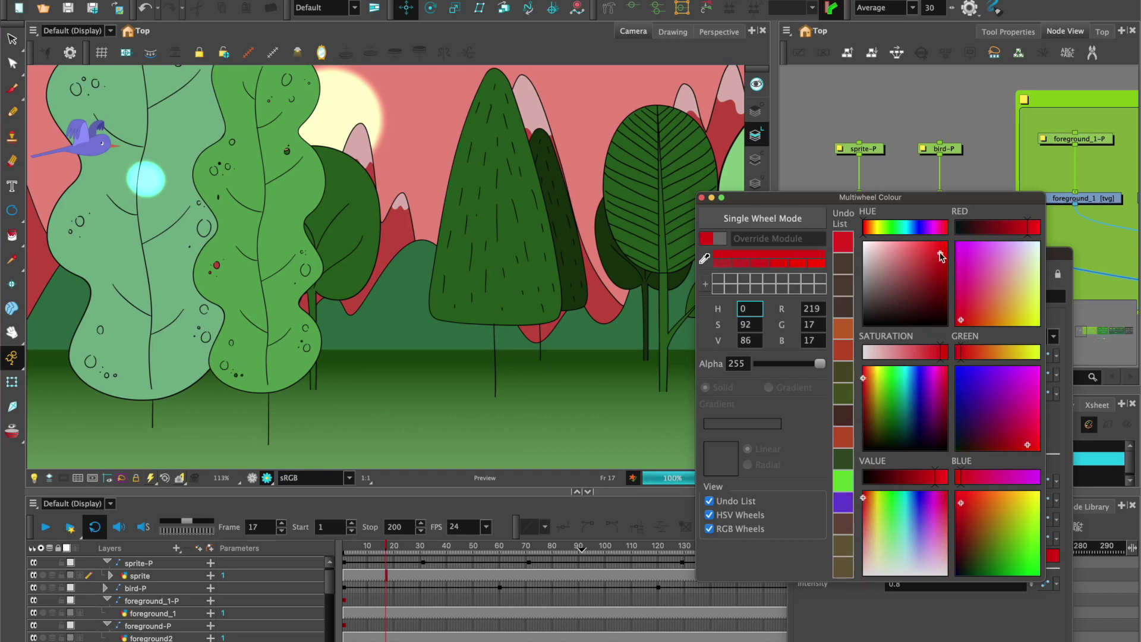
{"action": "left_click_drag", "start_coordinate": [934, 253], "coordinate": [936, 251]}
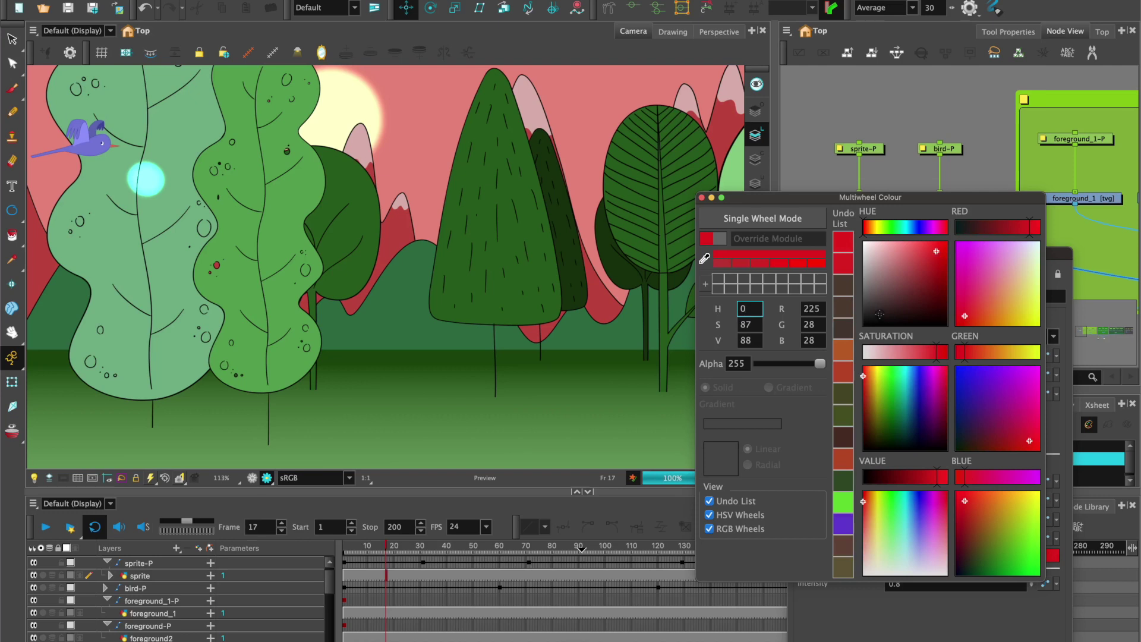
{"action": "left_click", "coordinate": [874, 322]}
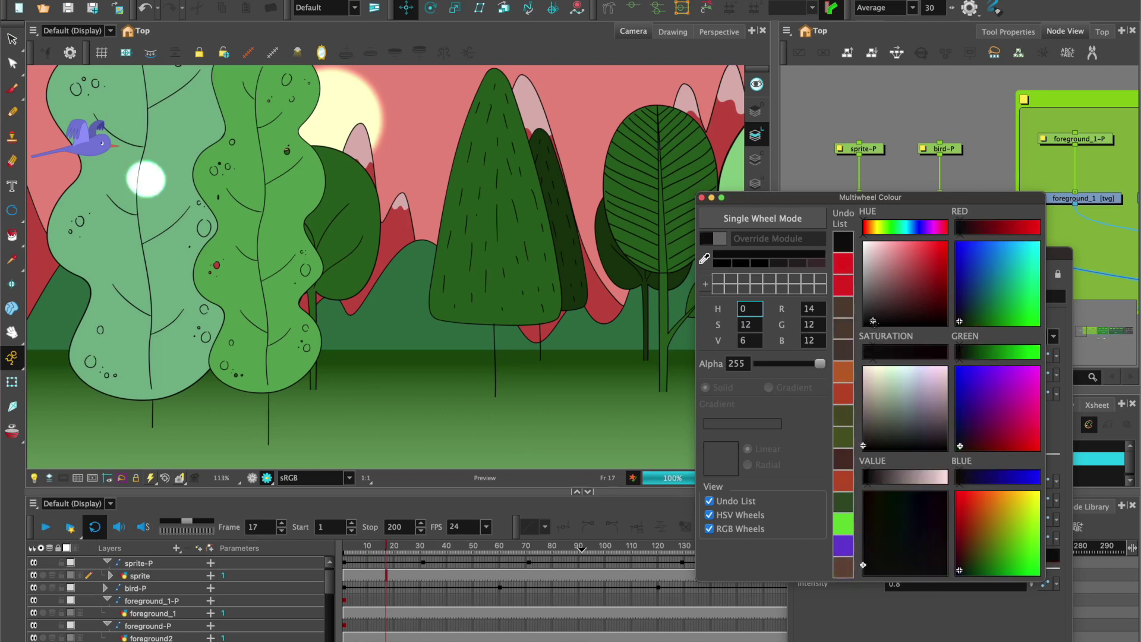
{"action": "left_click", "coordinate": [969, 254]}
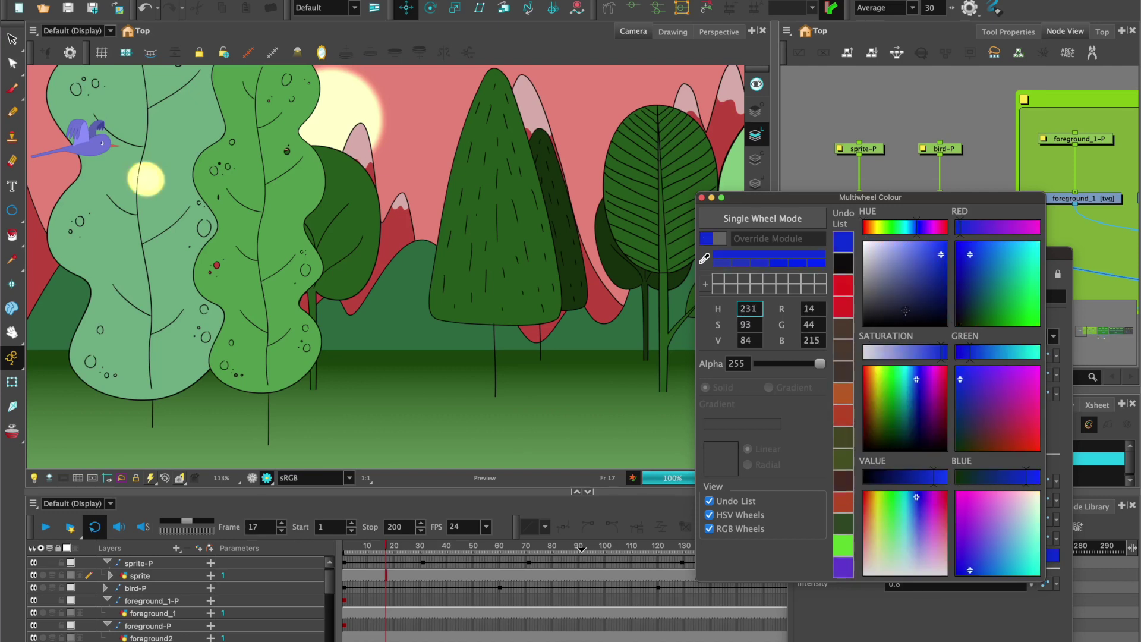
{"action": "left_click_drag", "start_coordinate": [878, 324], "coordinate": [879, 314]}
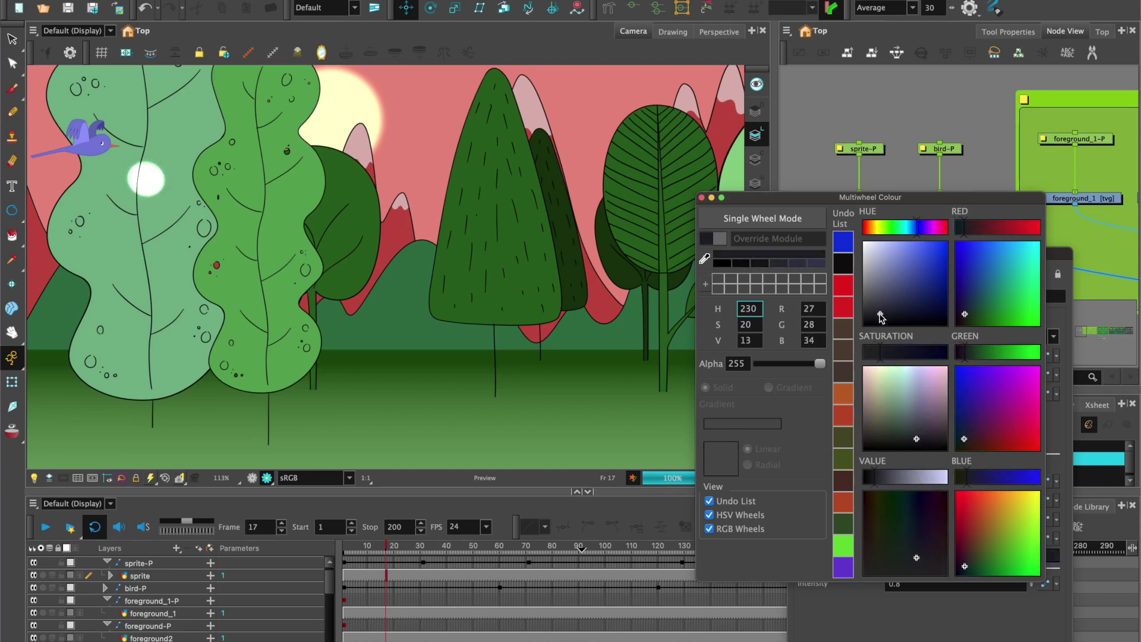
{"action": "left_click", "coordinate": [878, 316]}
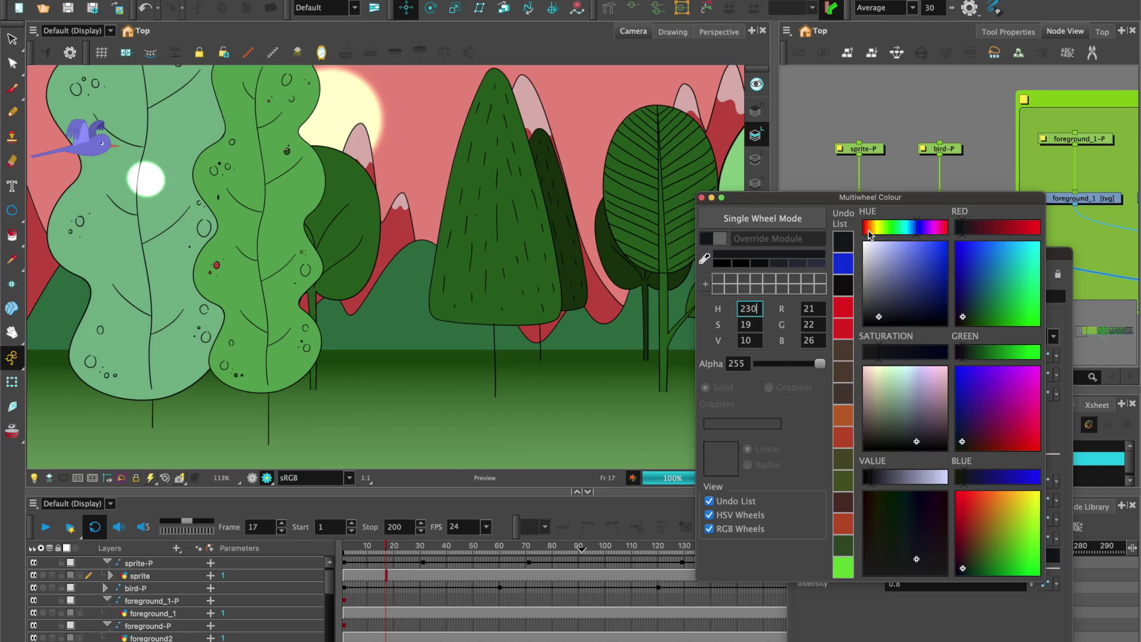
{"action": "left_click", "coordinate": [867, 228]}
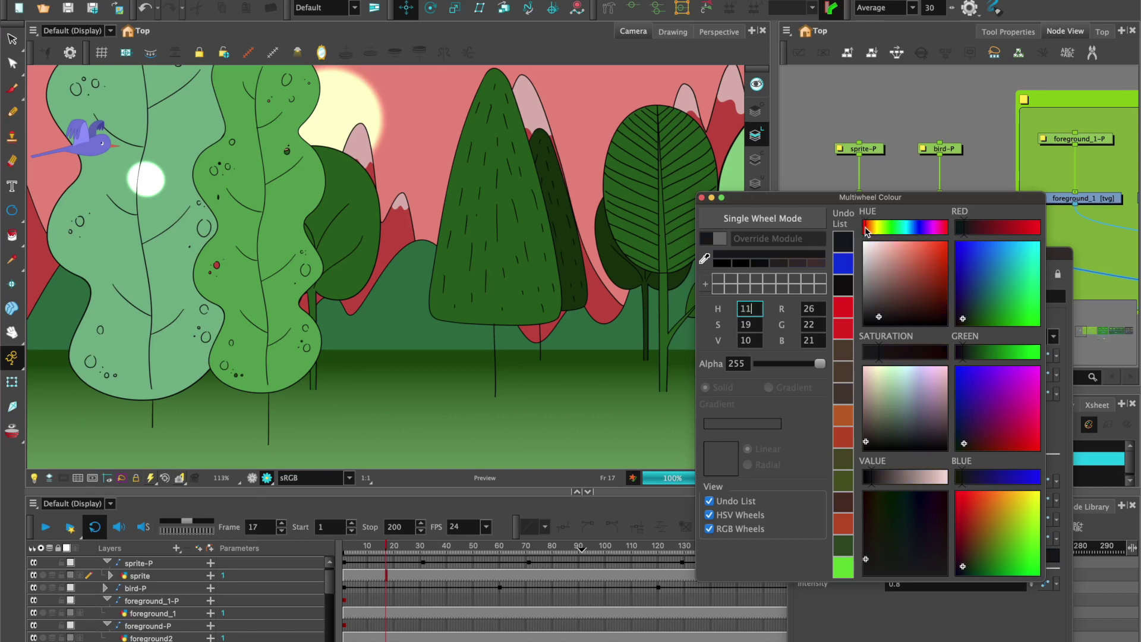
{"action": "left_click_drag", "start_coordinate": [879, 316], "coordinate": [896, 309]}
- Set the Glow_1 intensity to 1 and close the node's properties
{"action": "left_click", "coordinate": [885, 584]}
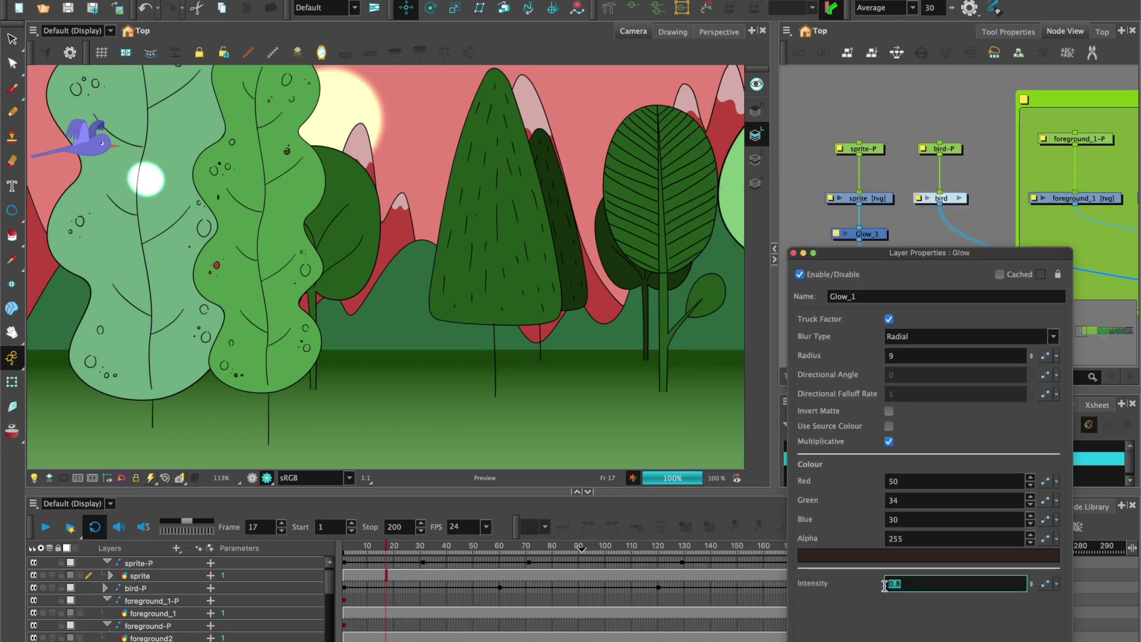
{"action": "type", "text": "1"}
{"action": "left_click", "coordinate": [813, 160]}
{"action": "left_click", "coordinate": [793, 253]}
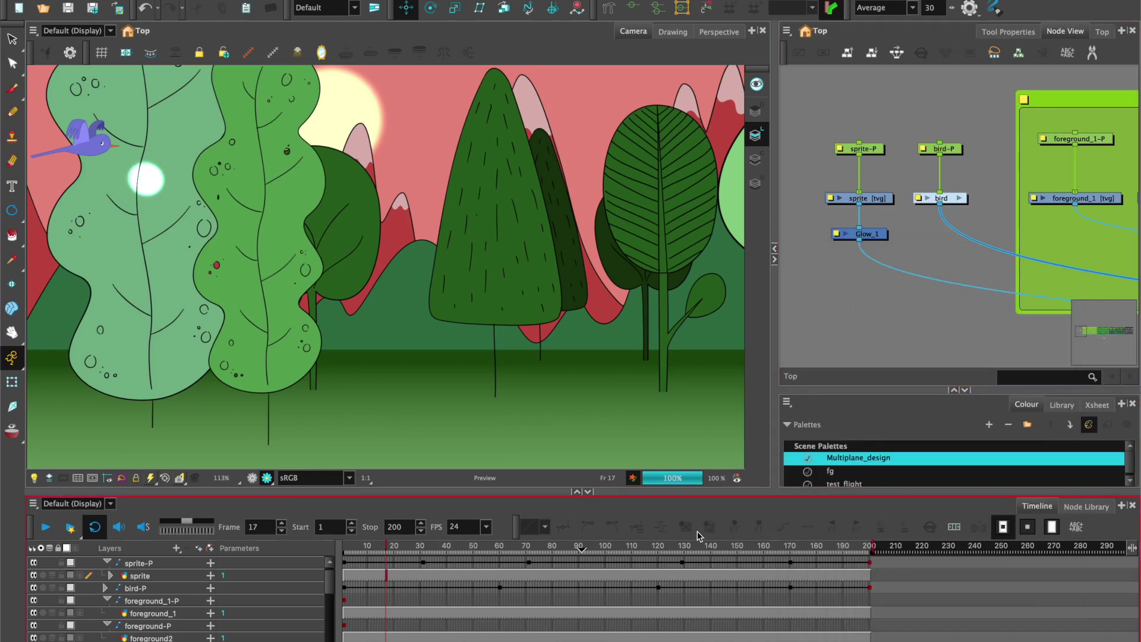